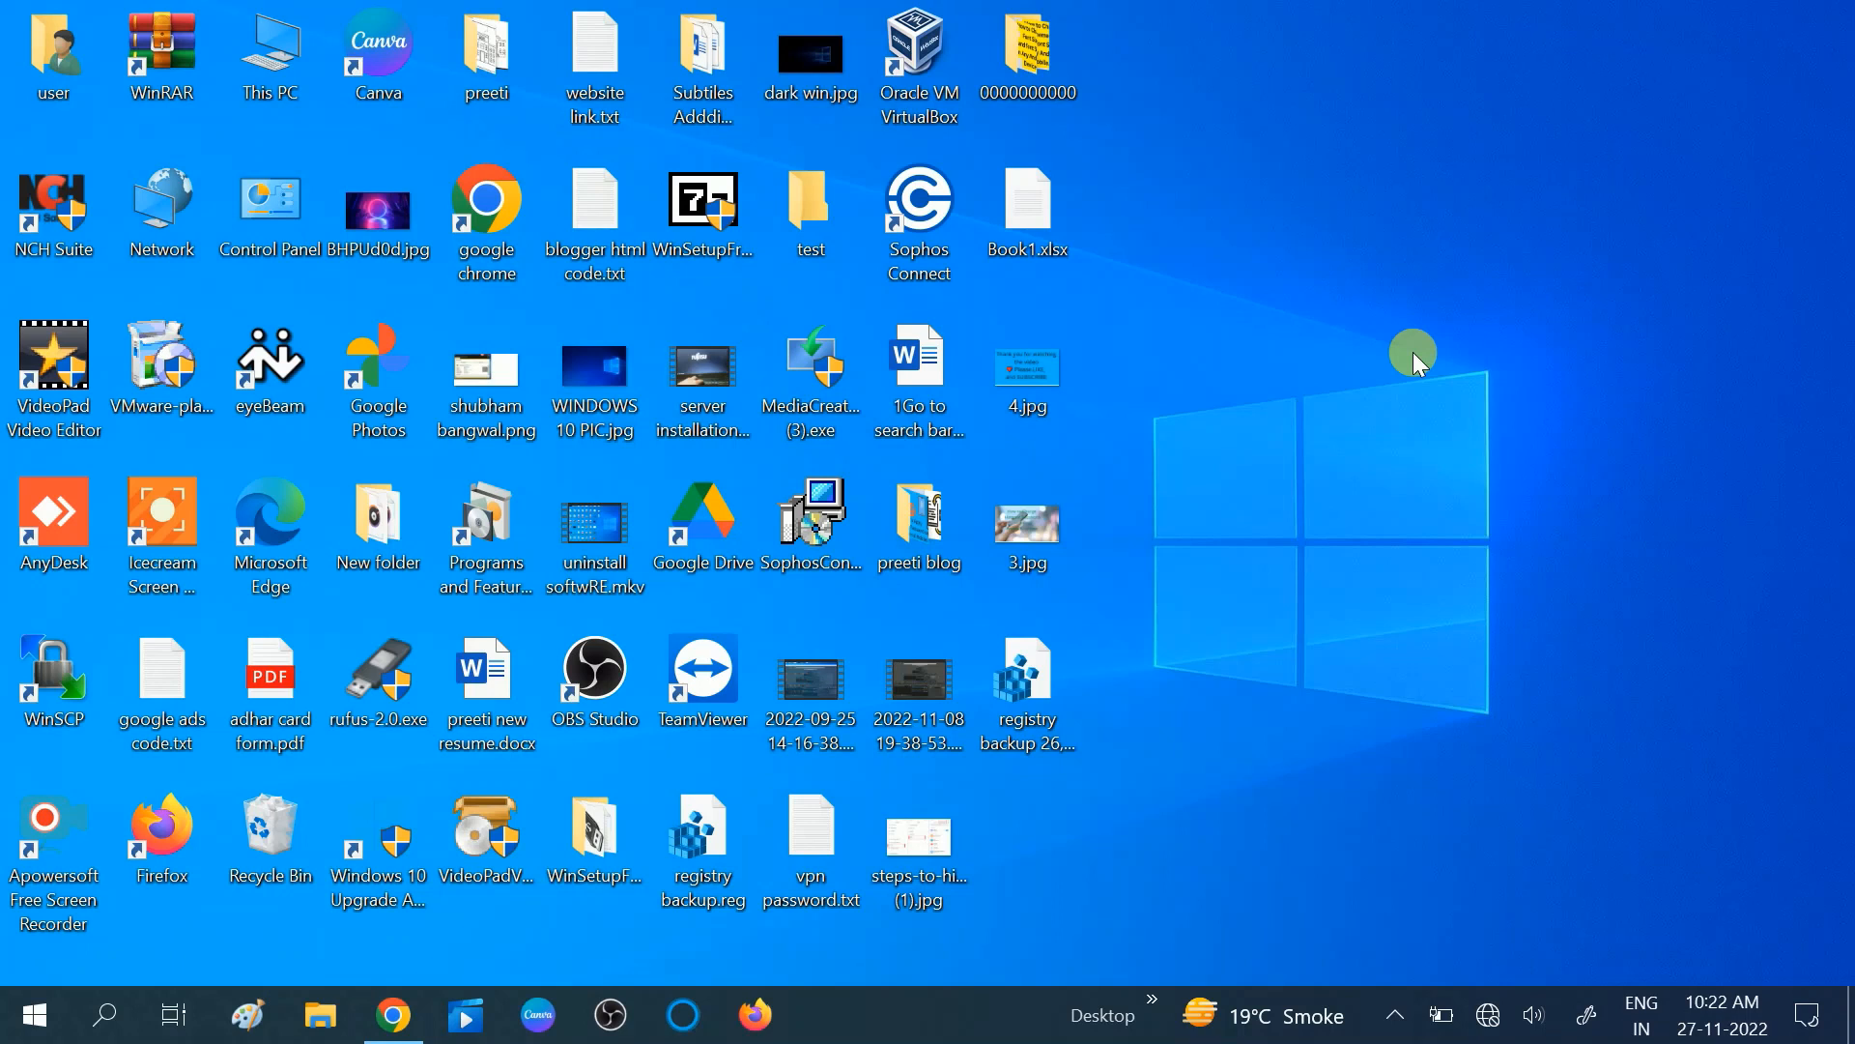
- Open the network adapter connections list from the Network & Internet settings
click(1487, 1017)
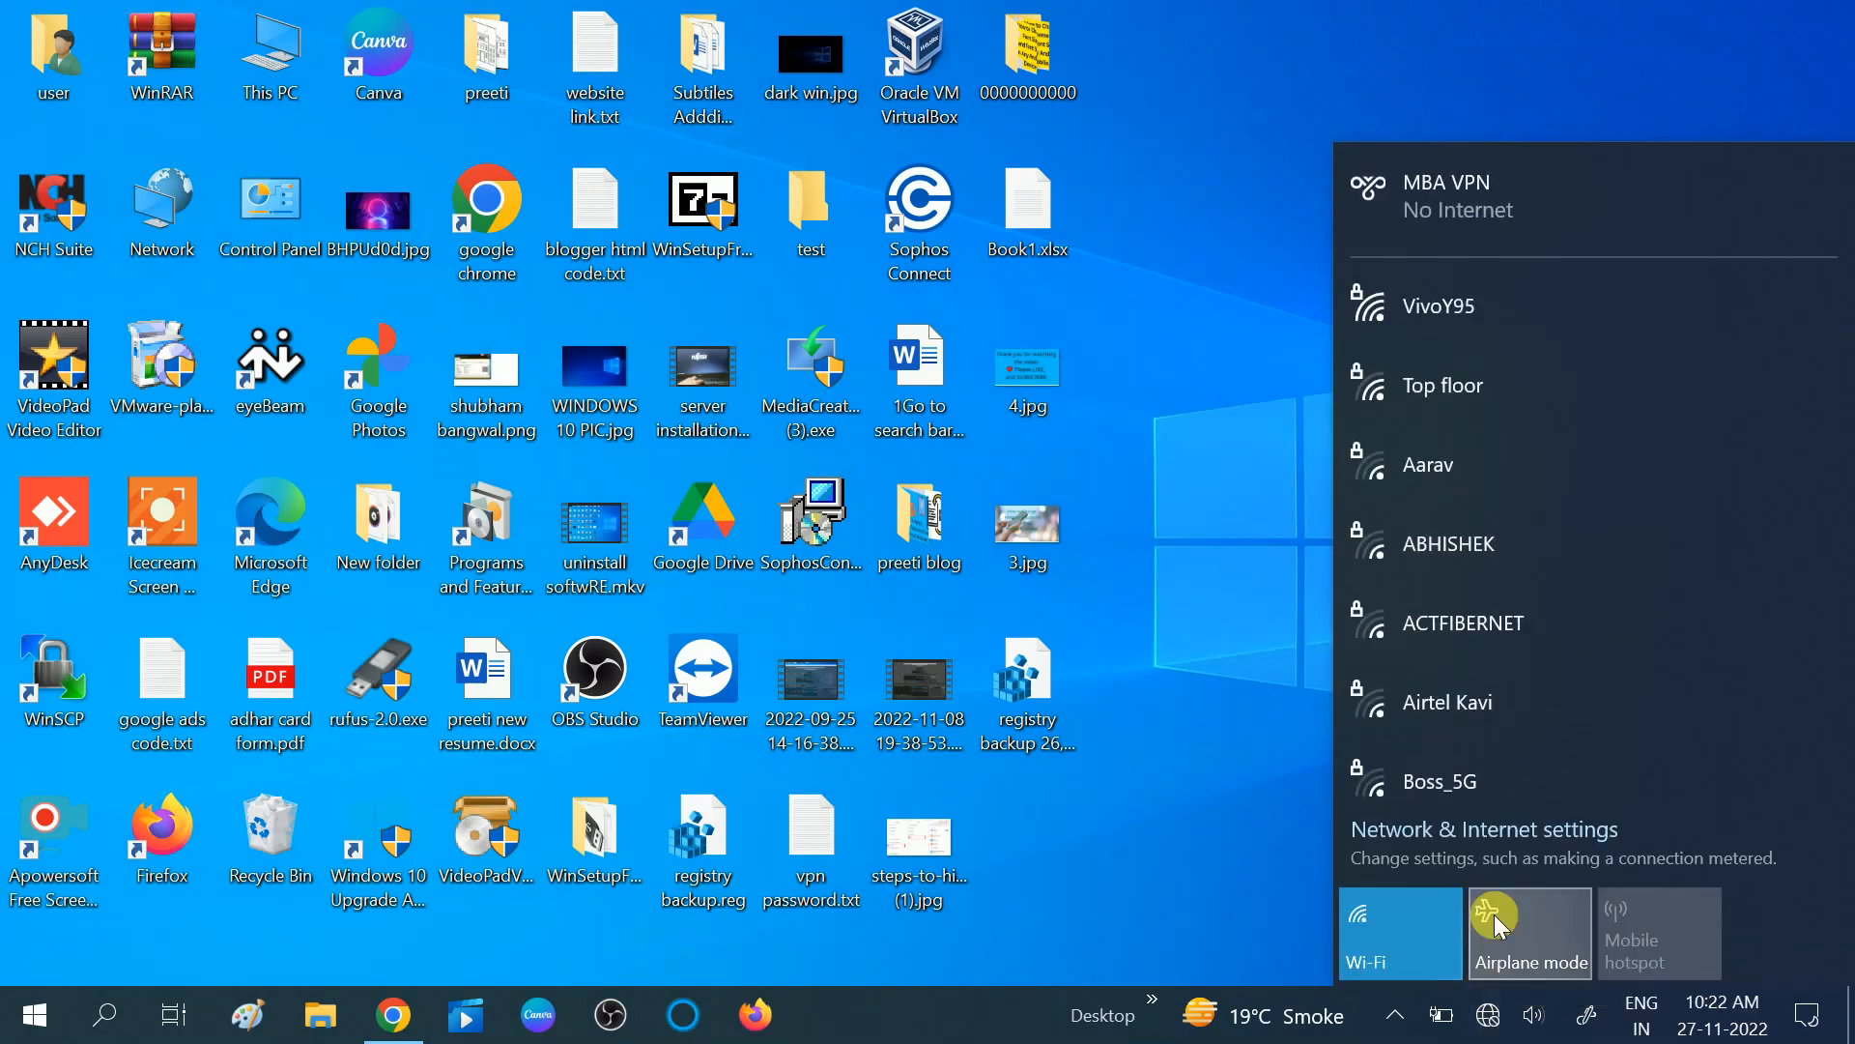
click(1499, 840)
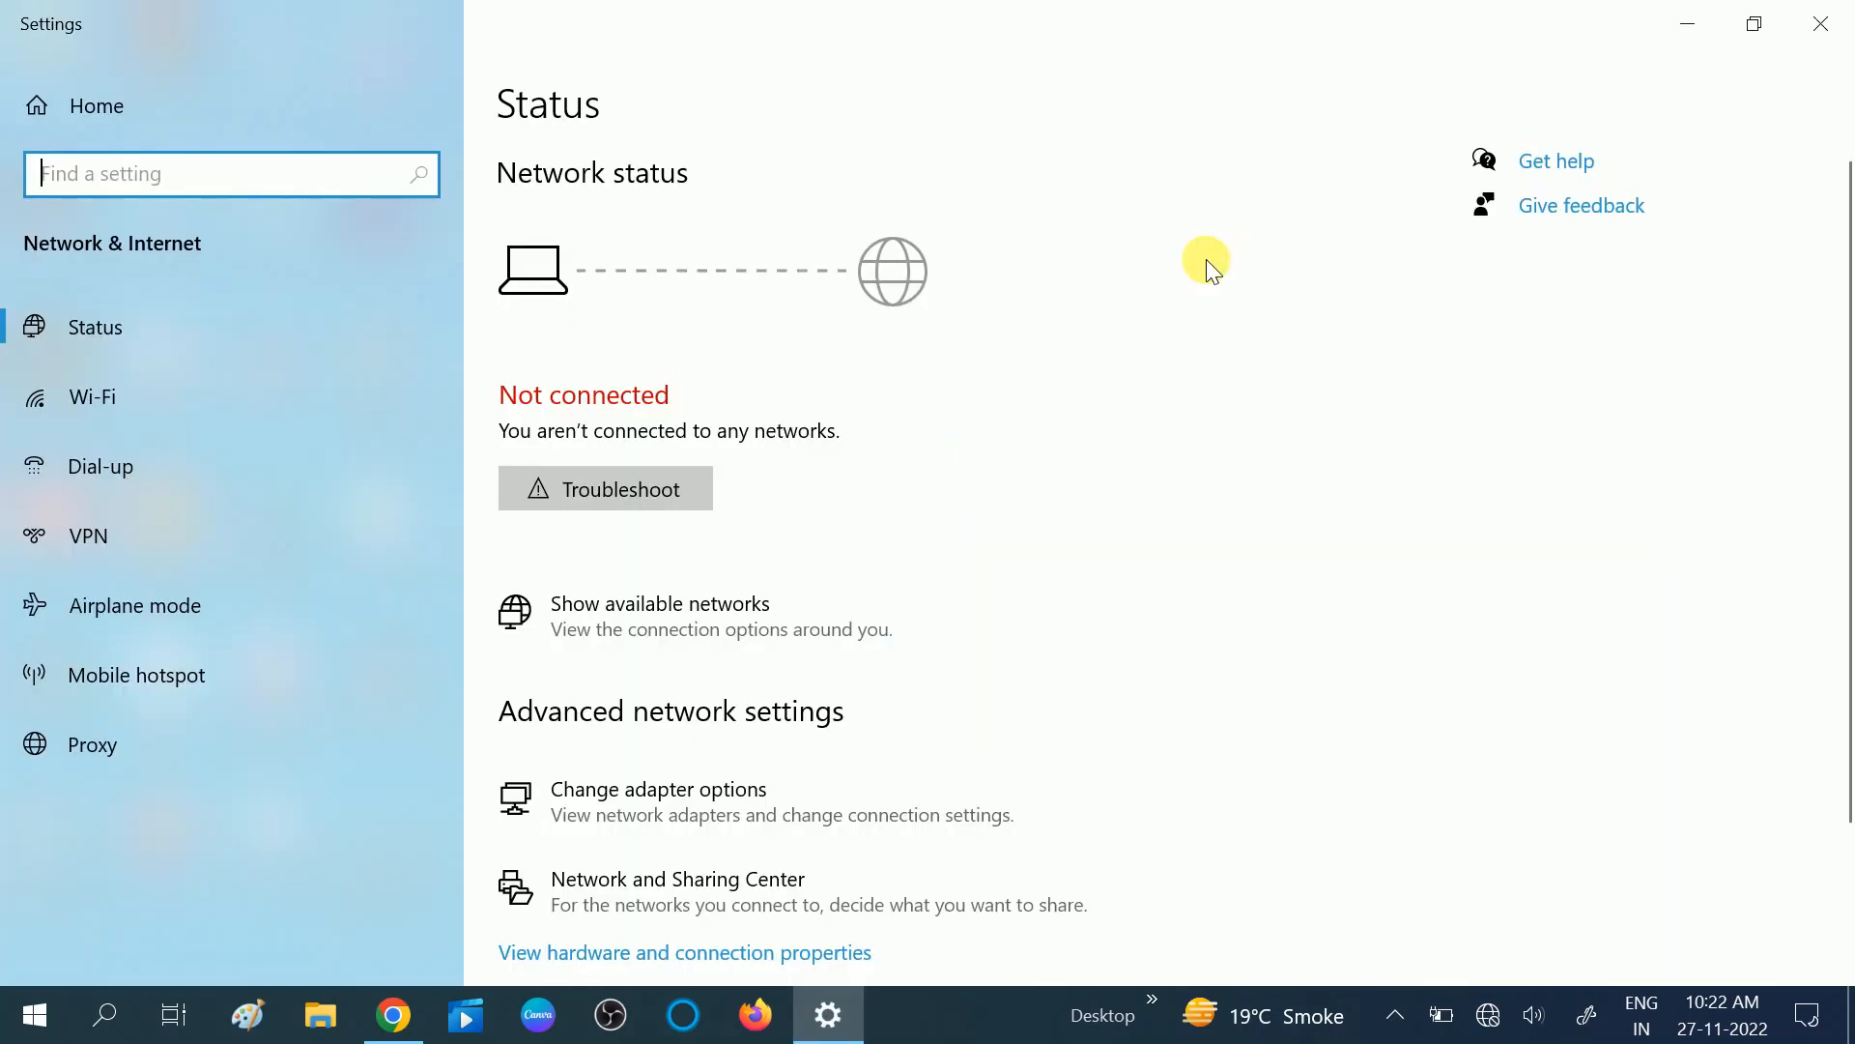
click(647, 798)
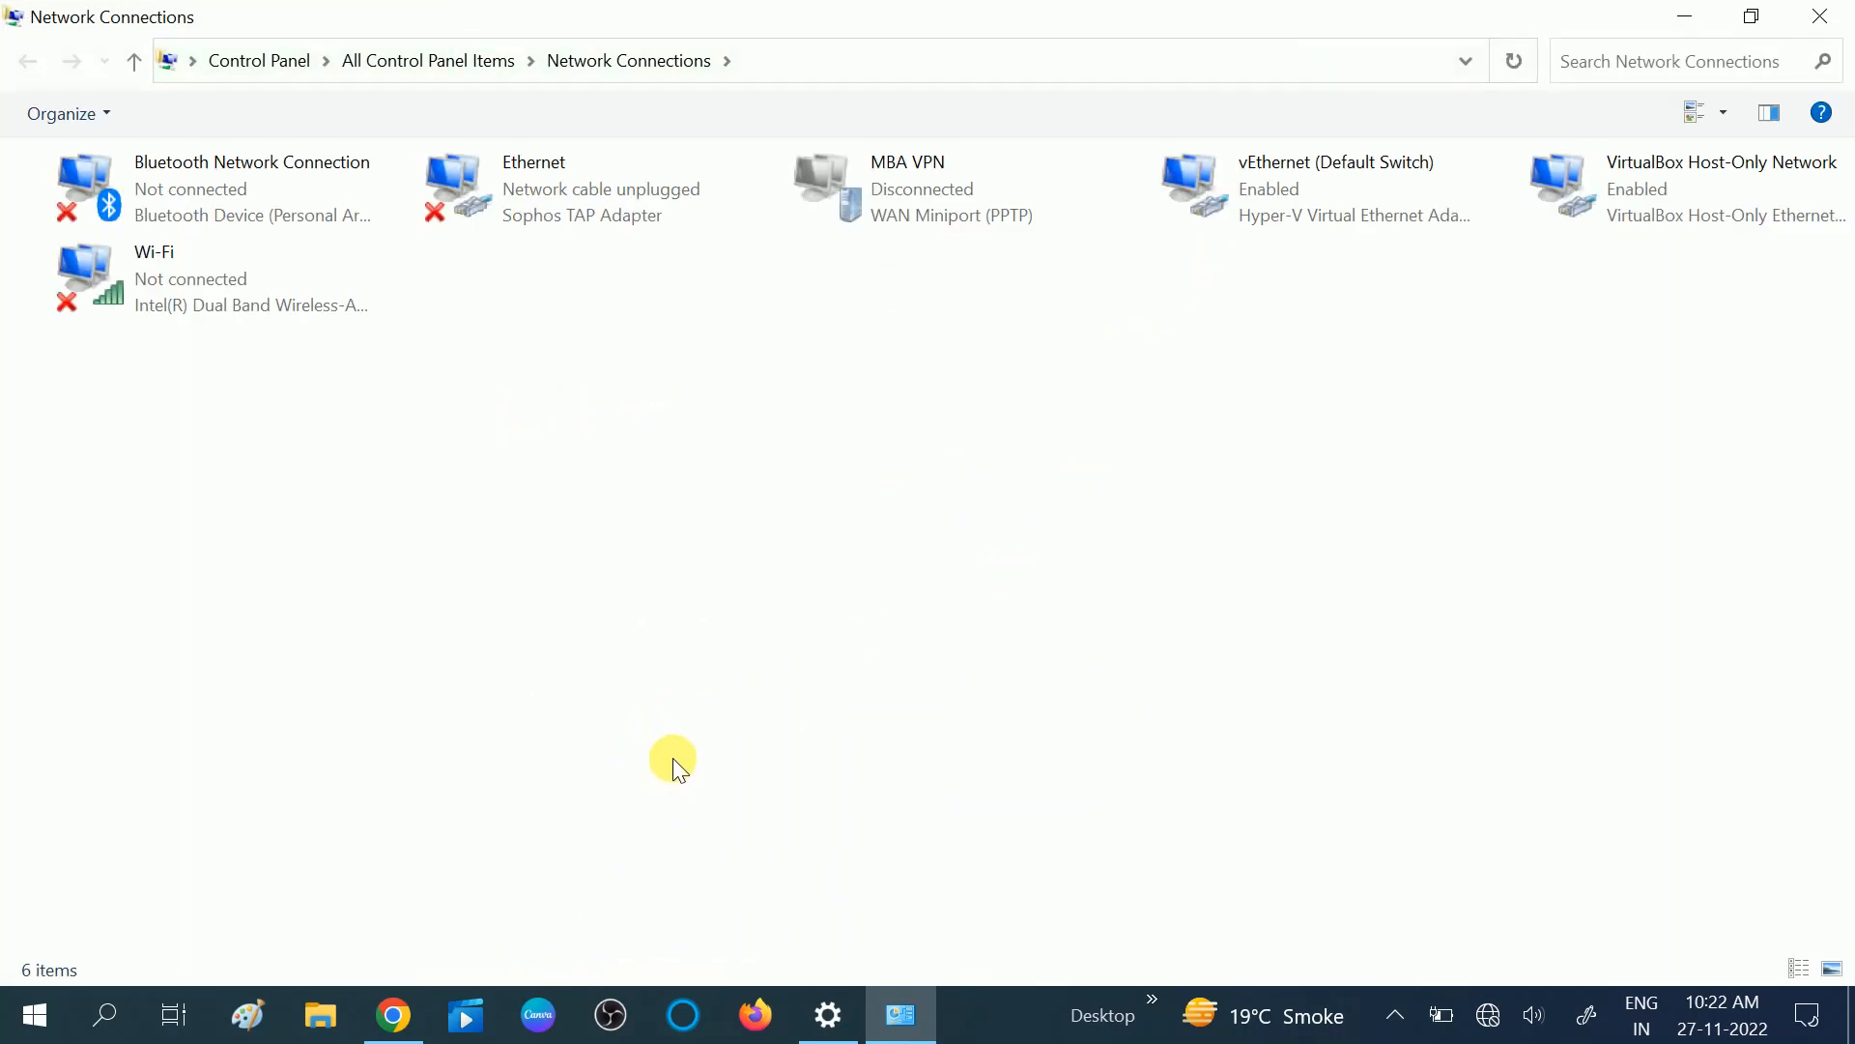
- Disable Internet Protocol Version 6 (TCP/IPv6) in the Wi-Fi adapter's properties and apply the change
click(150, 268)
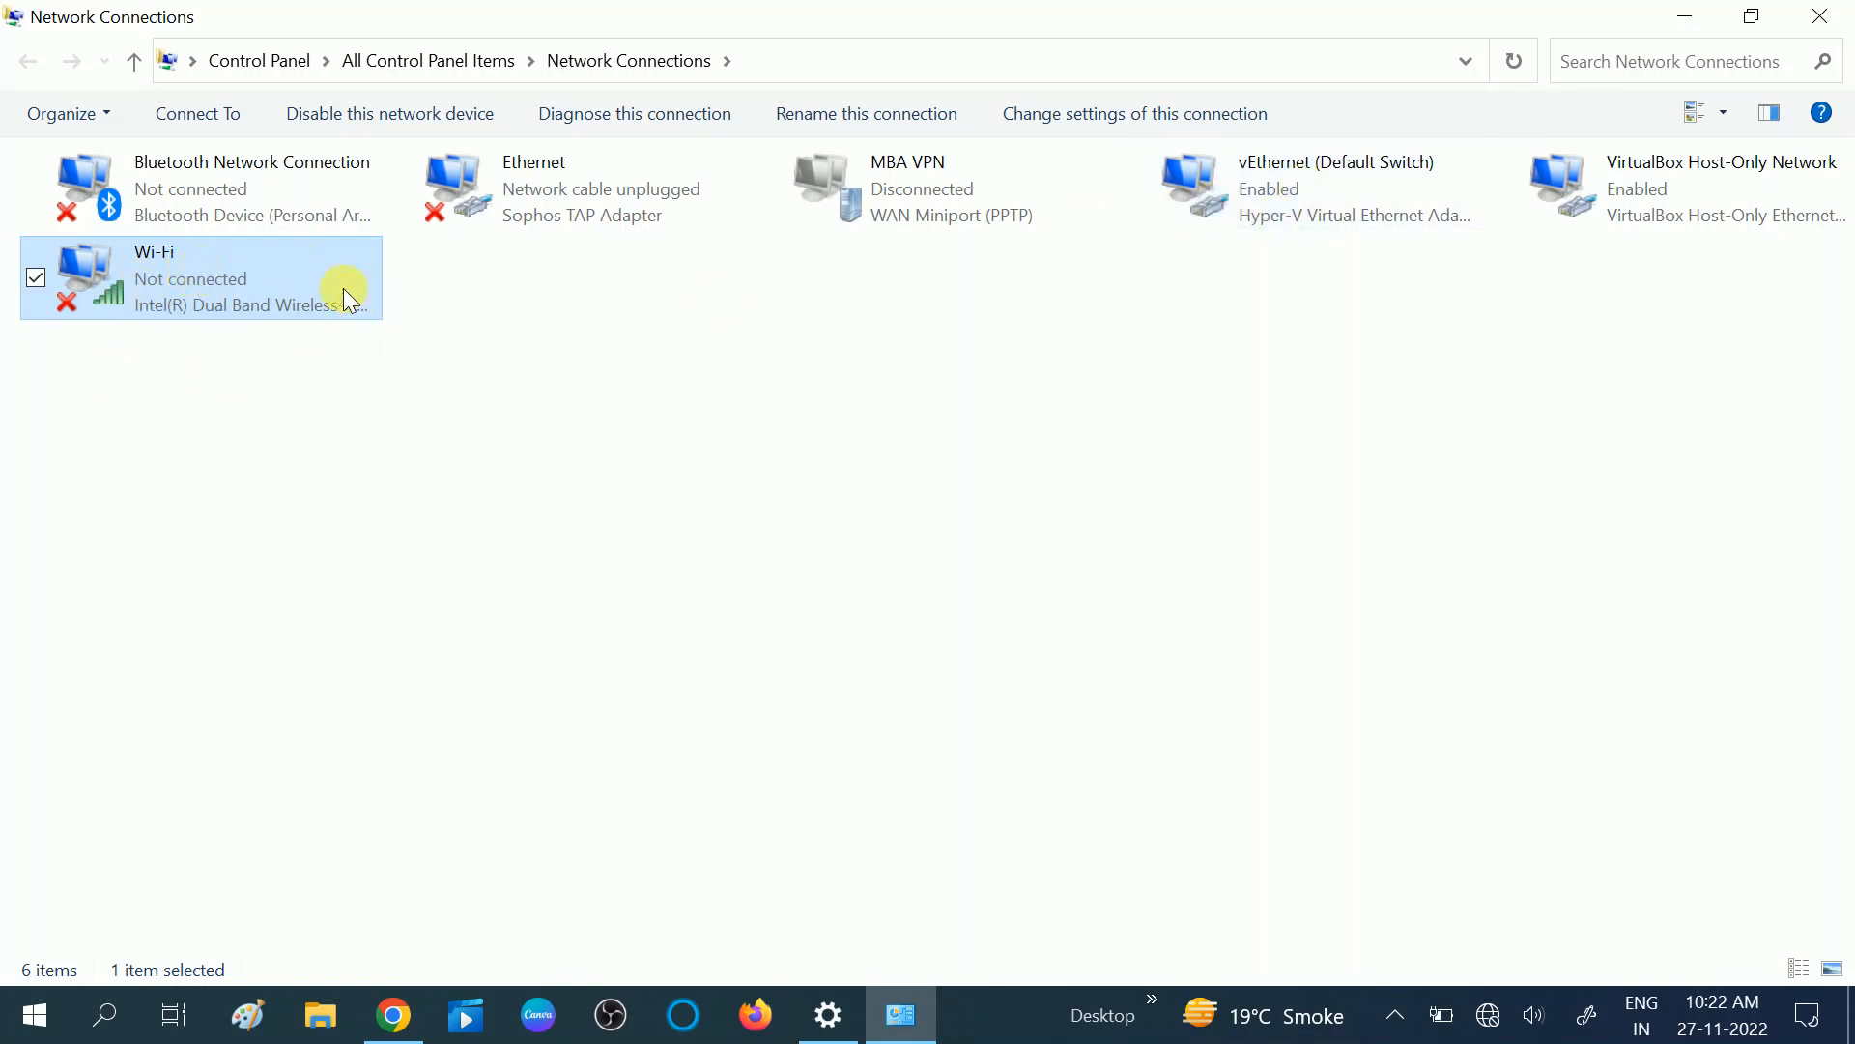
right_click(241, 292)
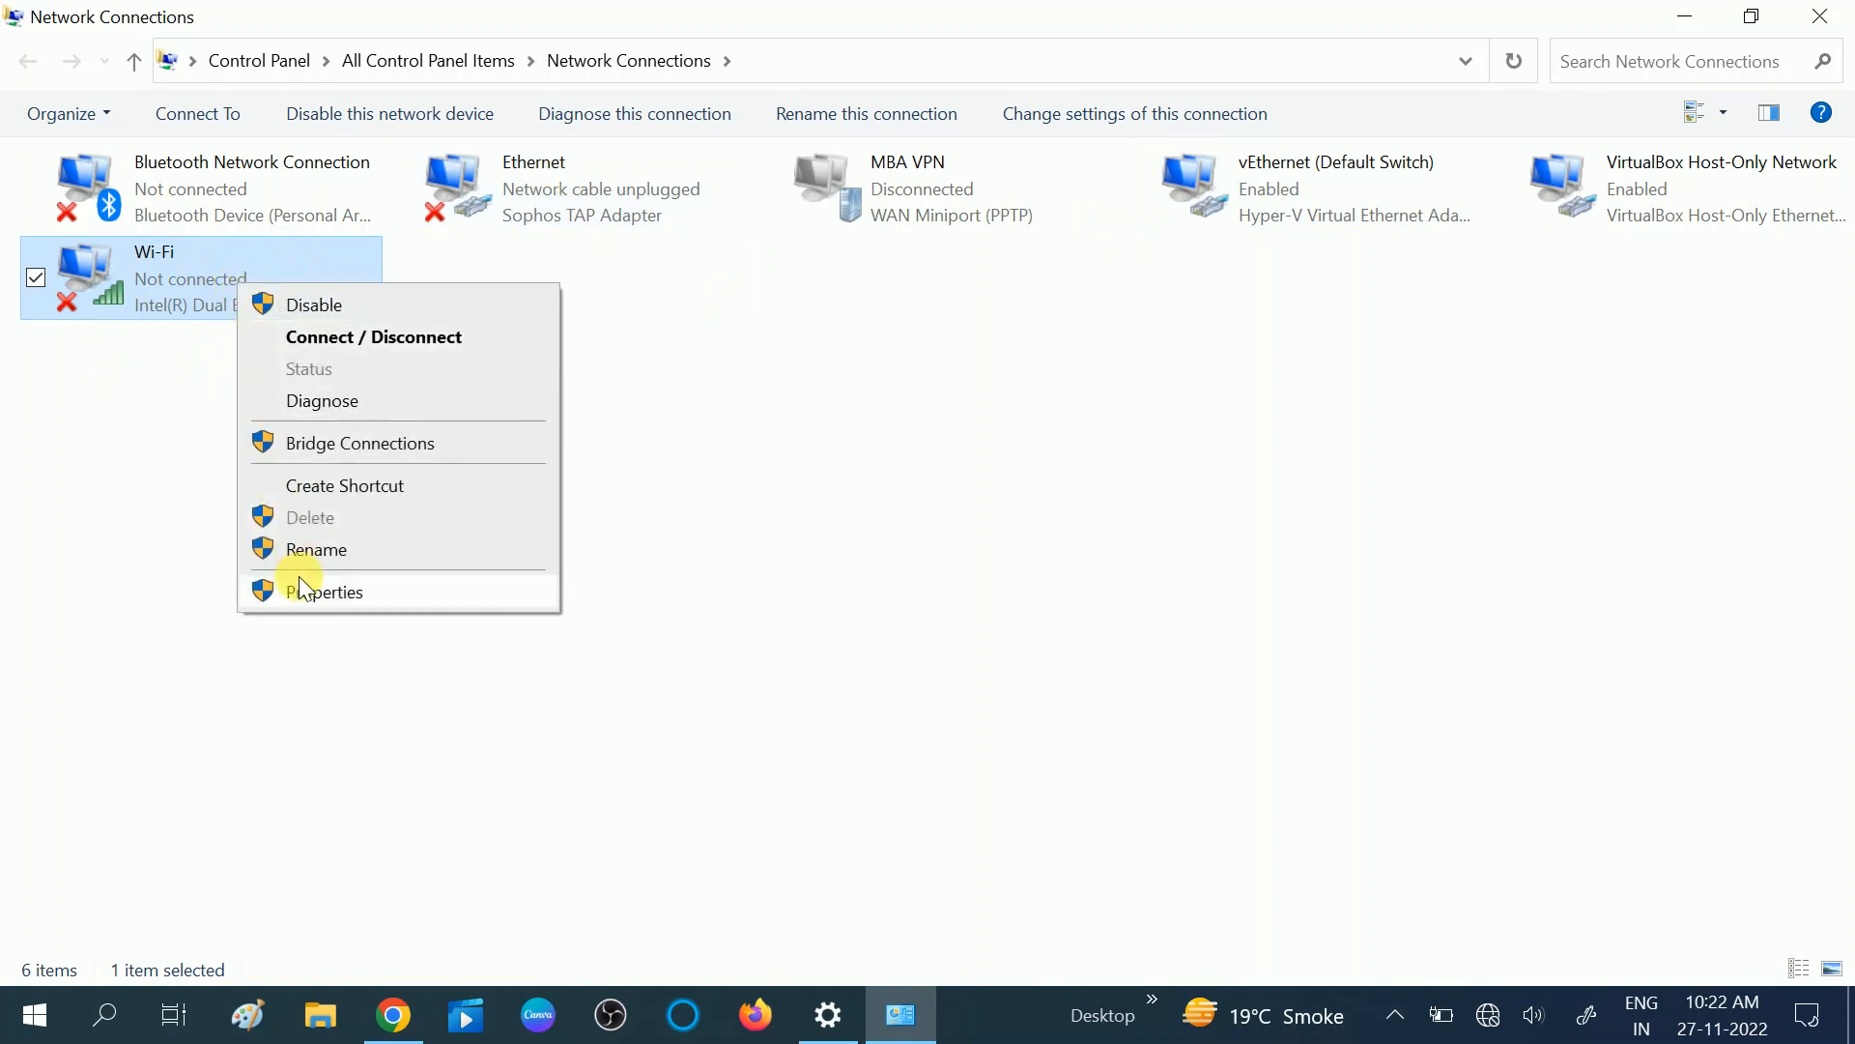
click(302, 585)
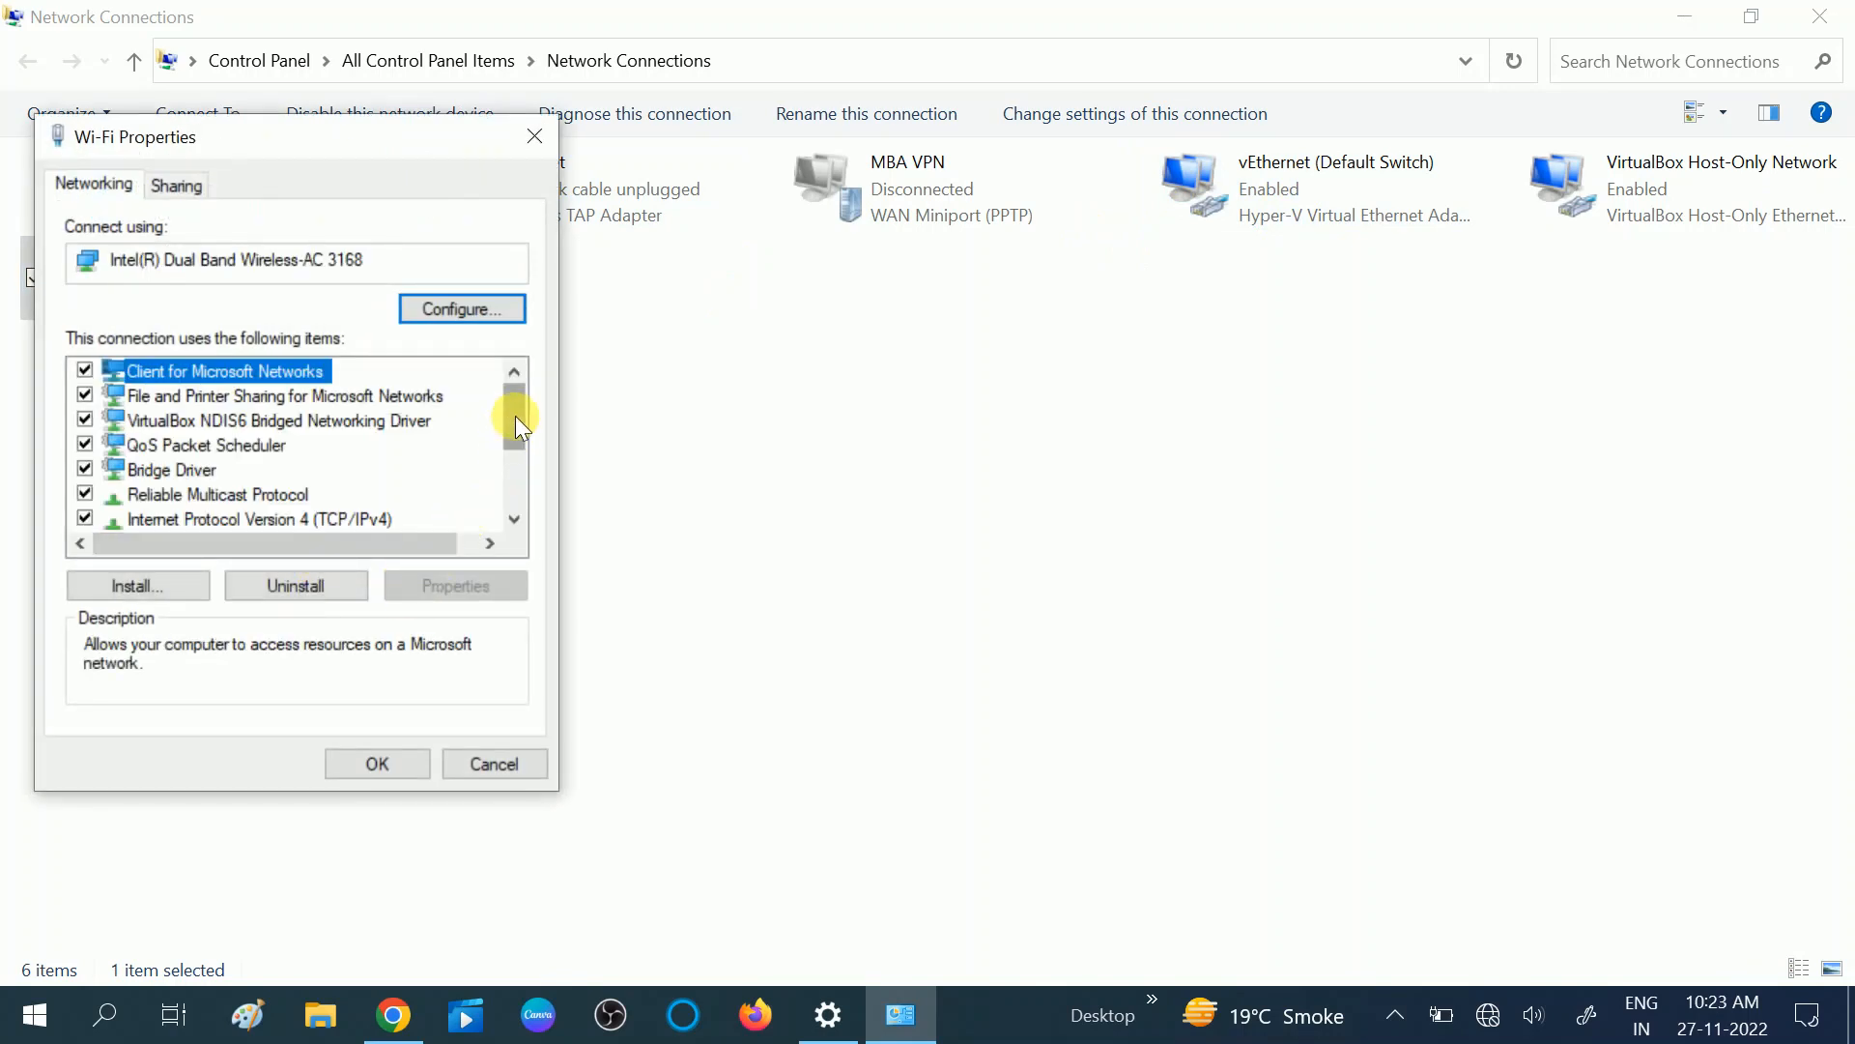
drag(510, 426, 504, 479)
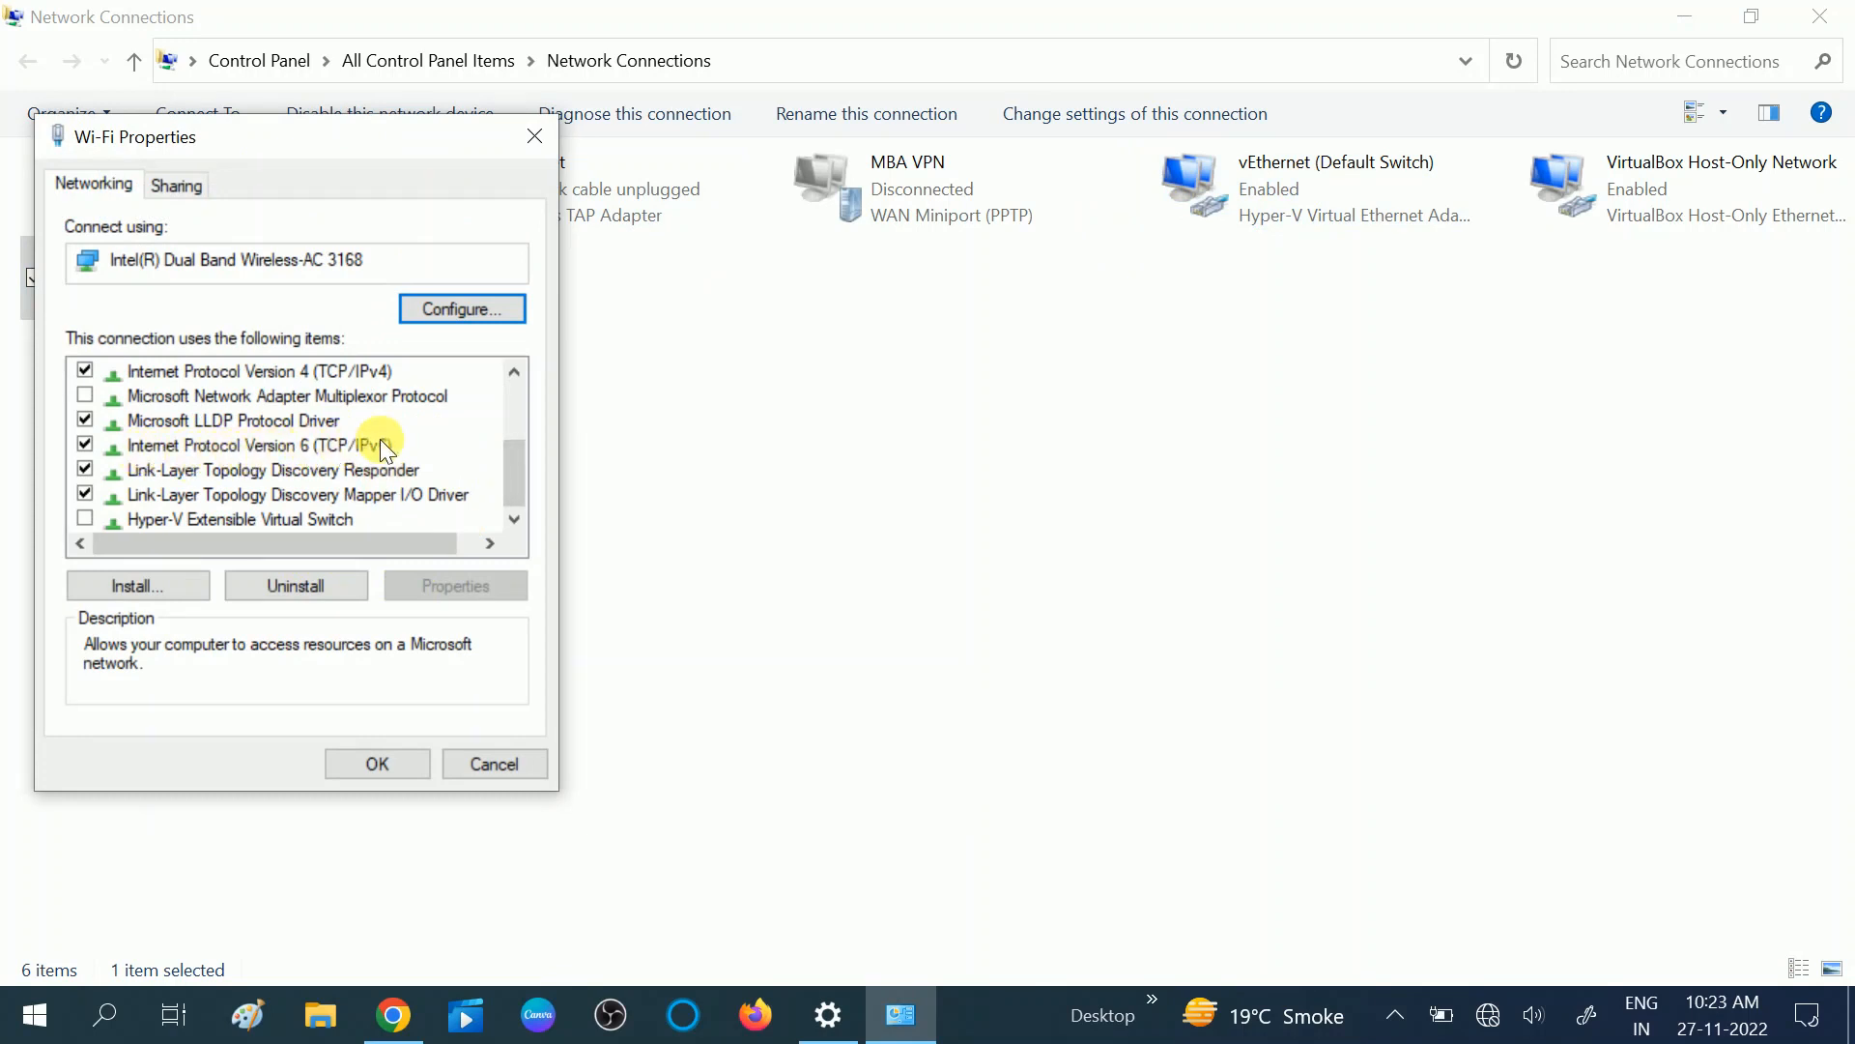
click(84, 446)
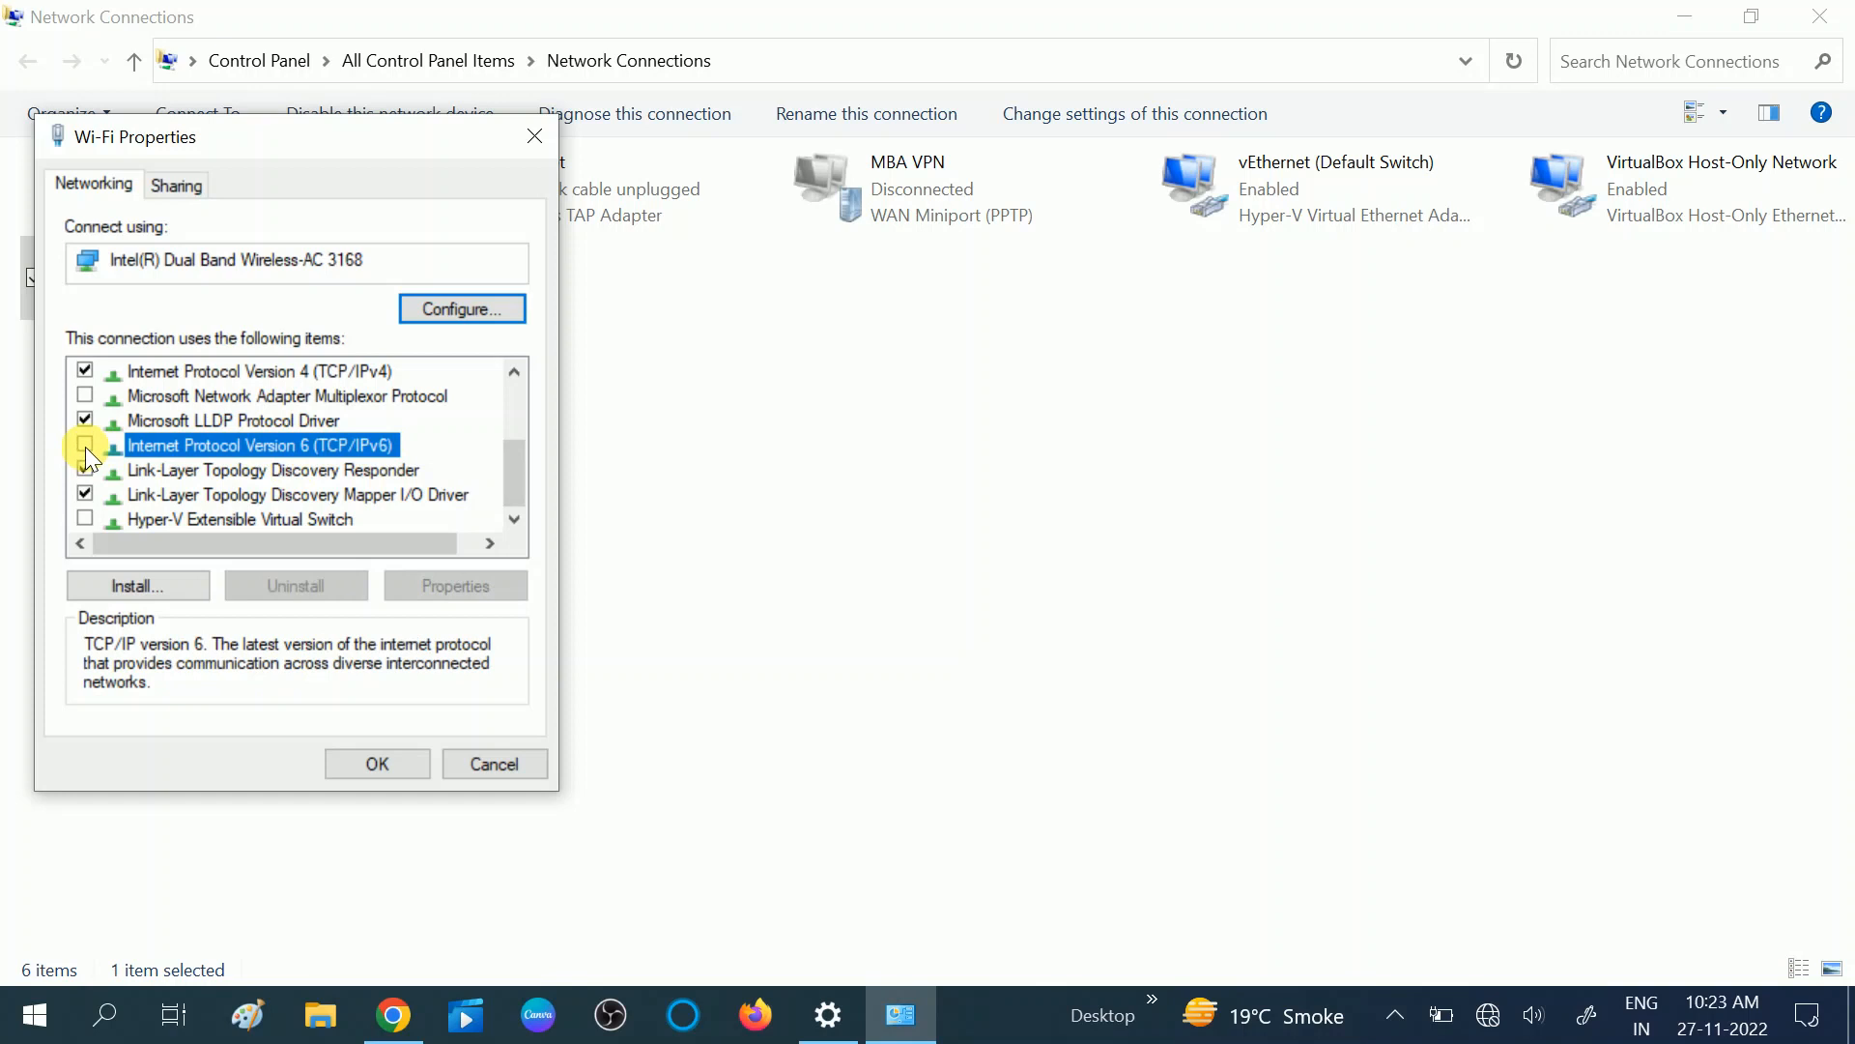
click(379, 764)
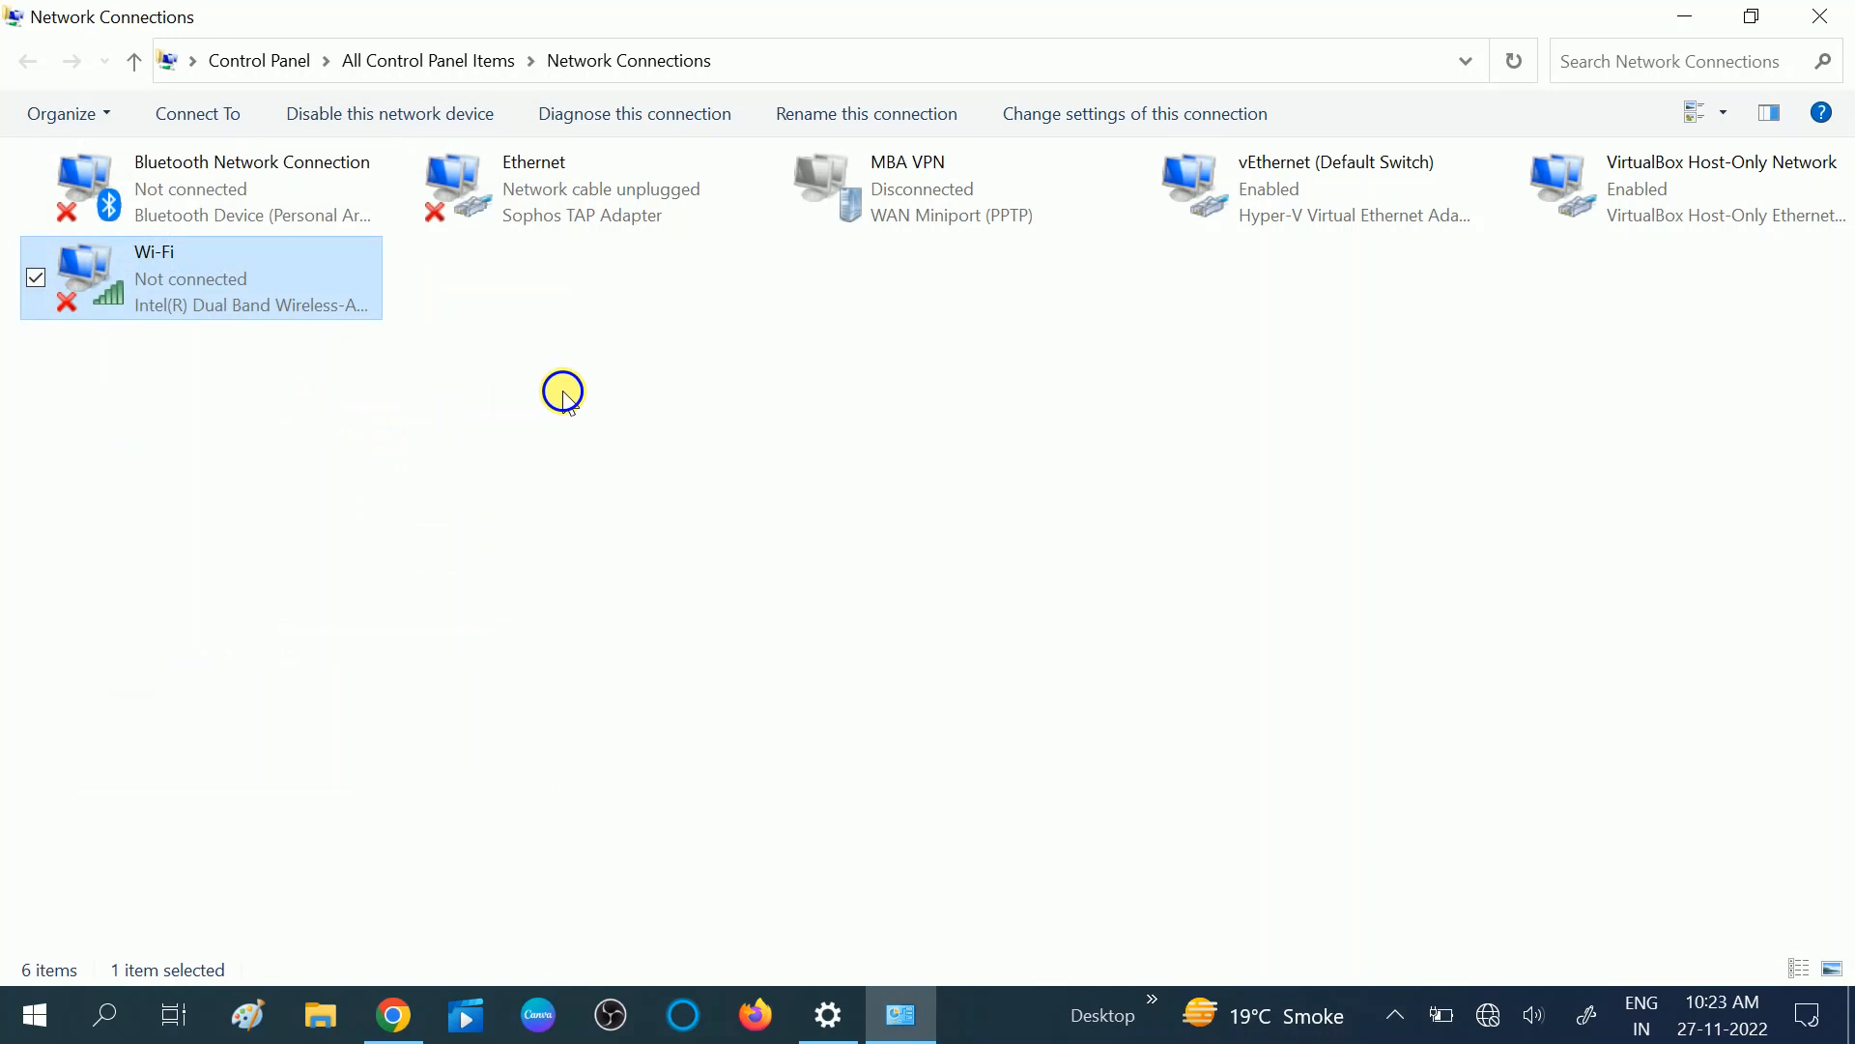
- Restart the Wi-Fi adapter by disabling it and enabling it again
right_click(565, 390)
click(614, 510)
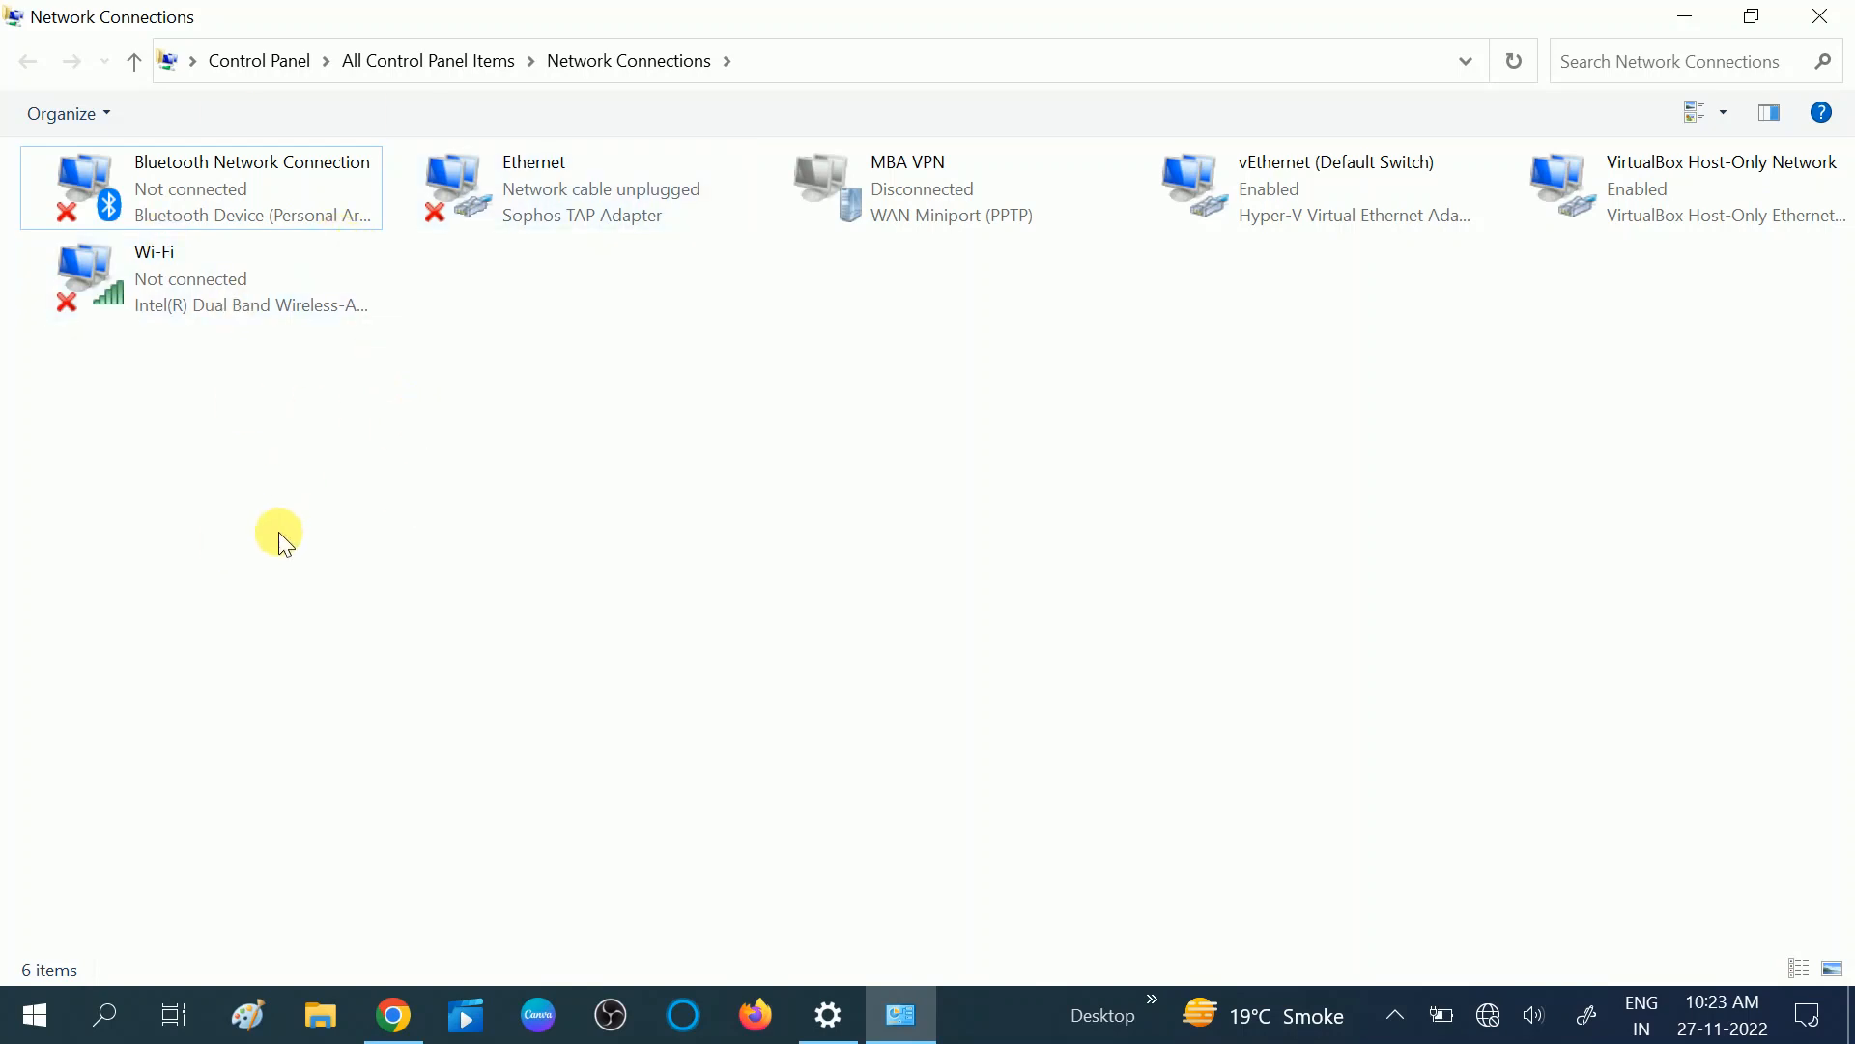
click(190, 288)
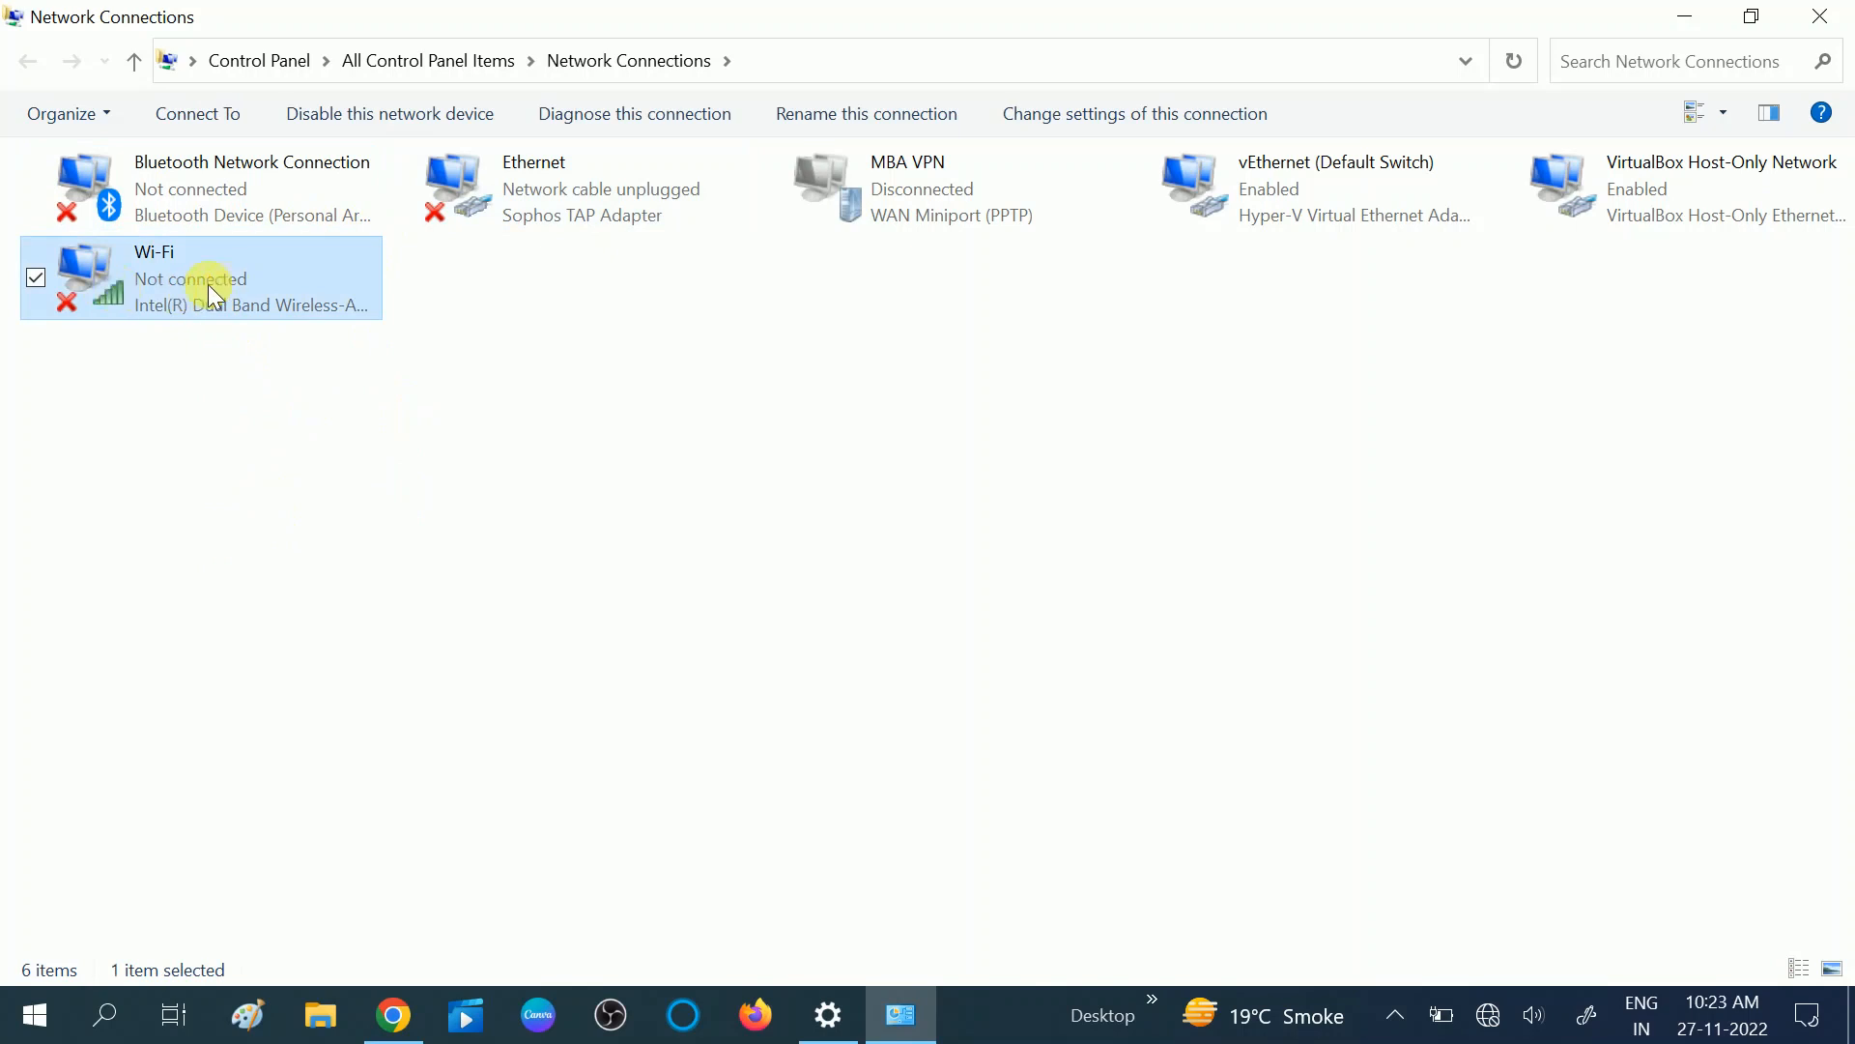
right_click(187, 276)
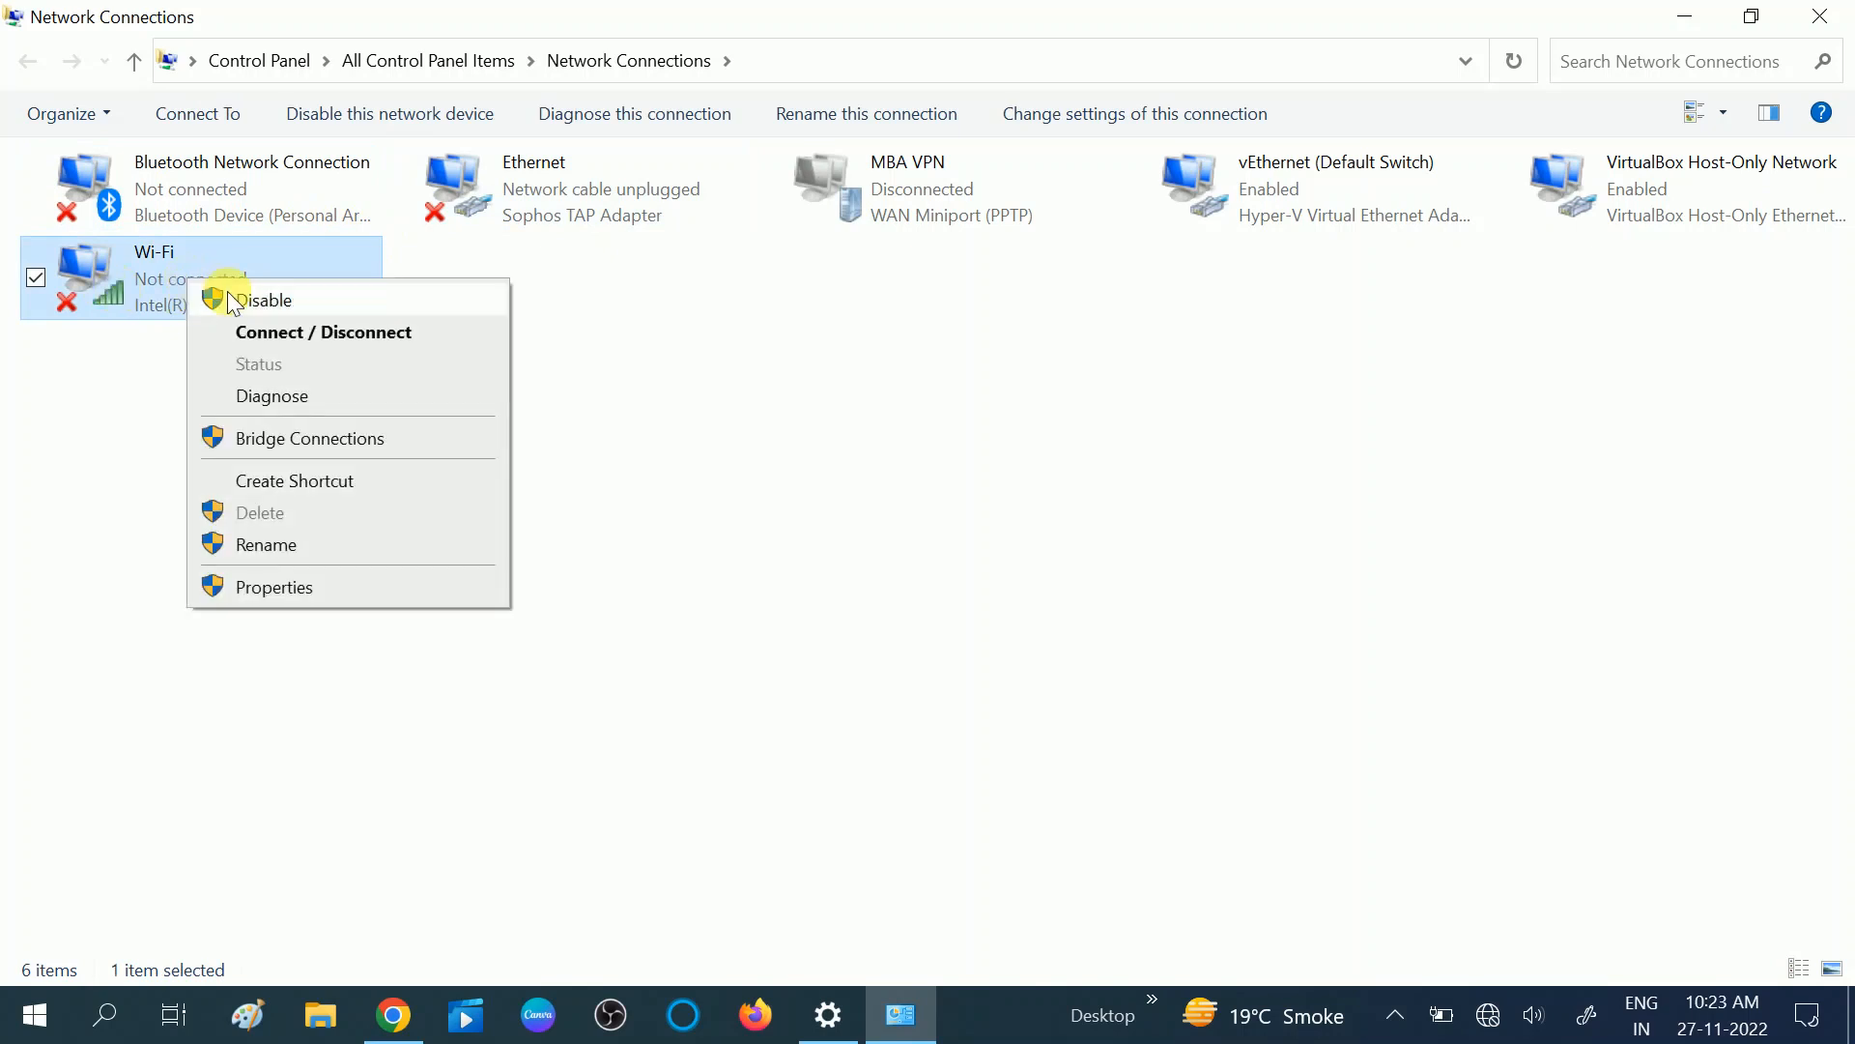
click(269, 299)
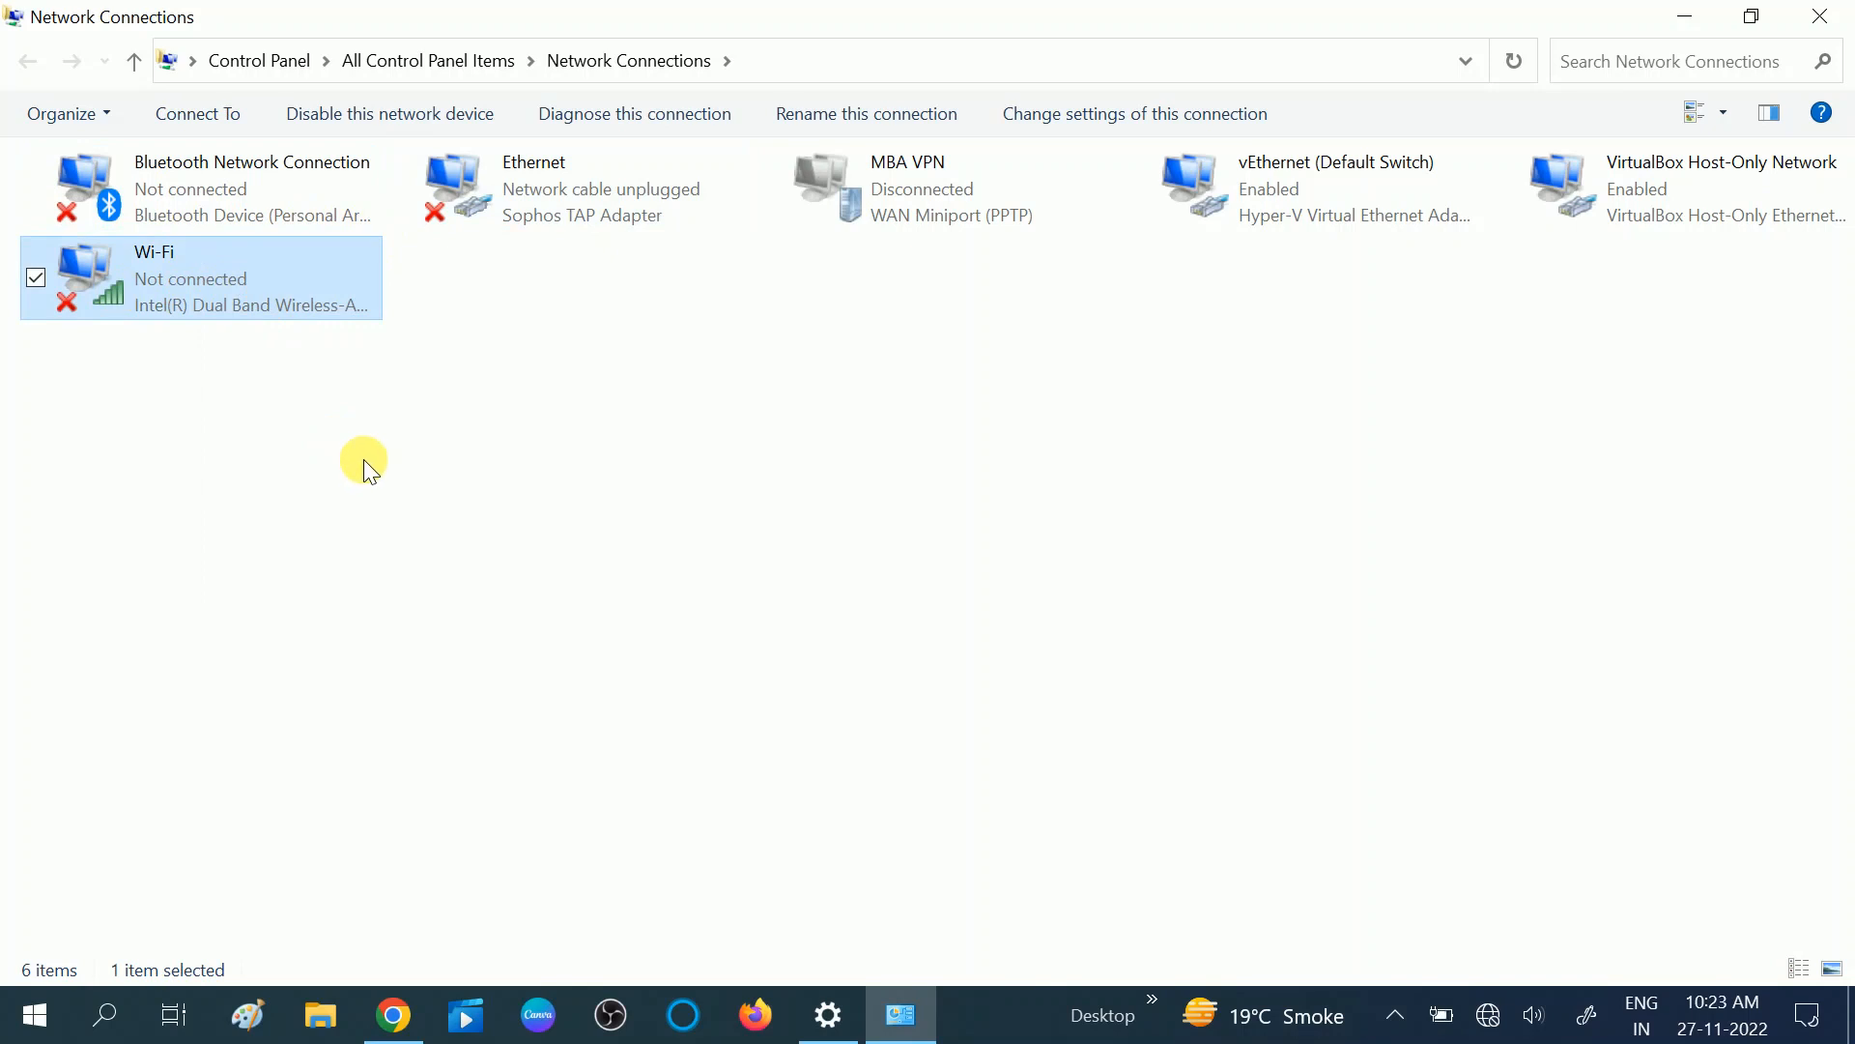
right_click(239, 265)
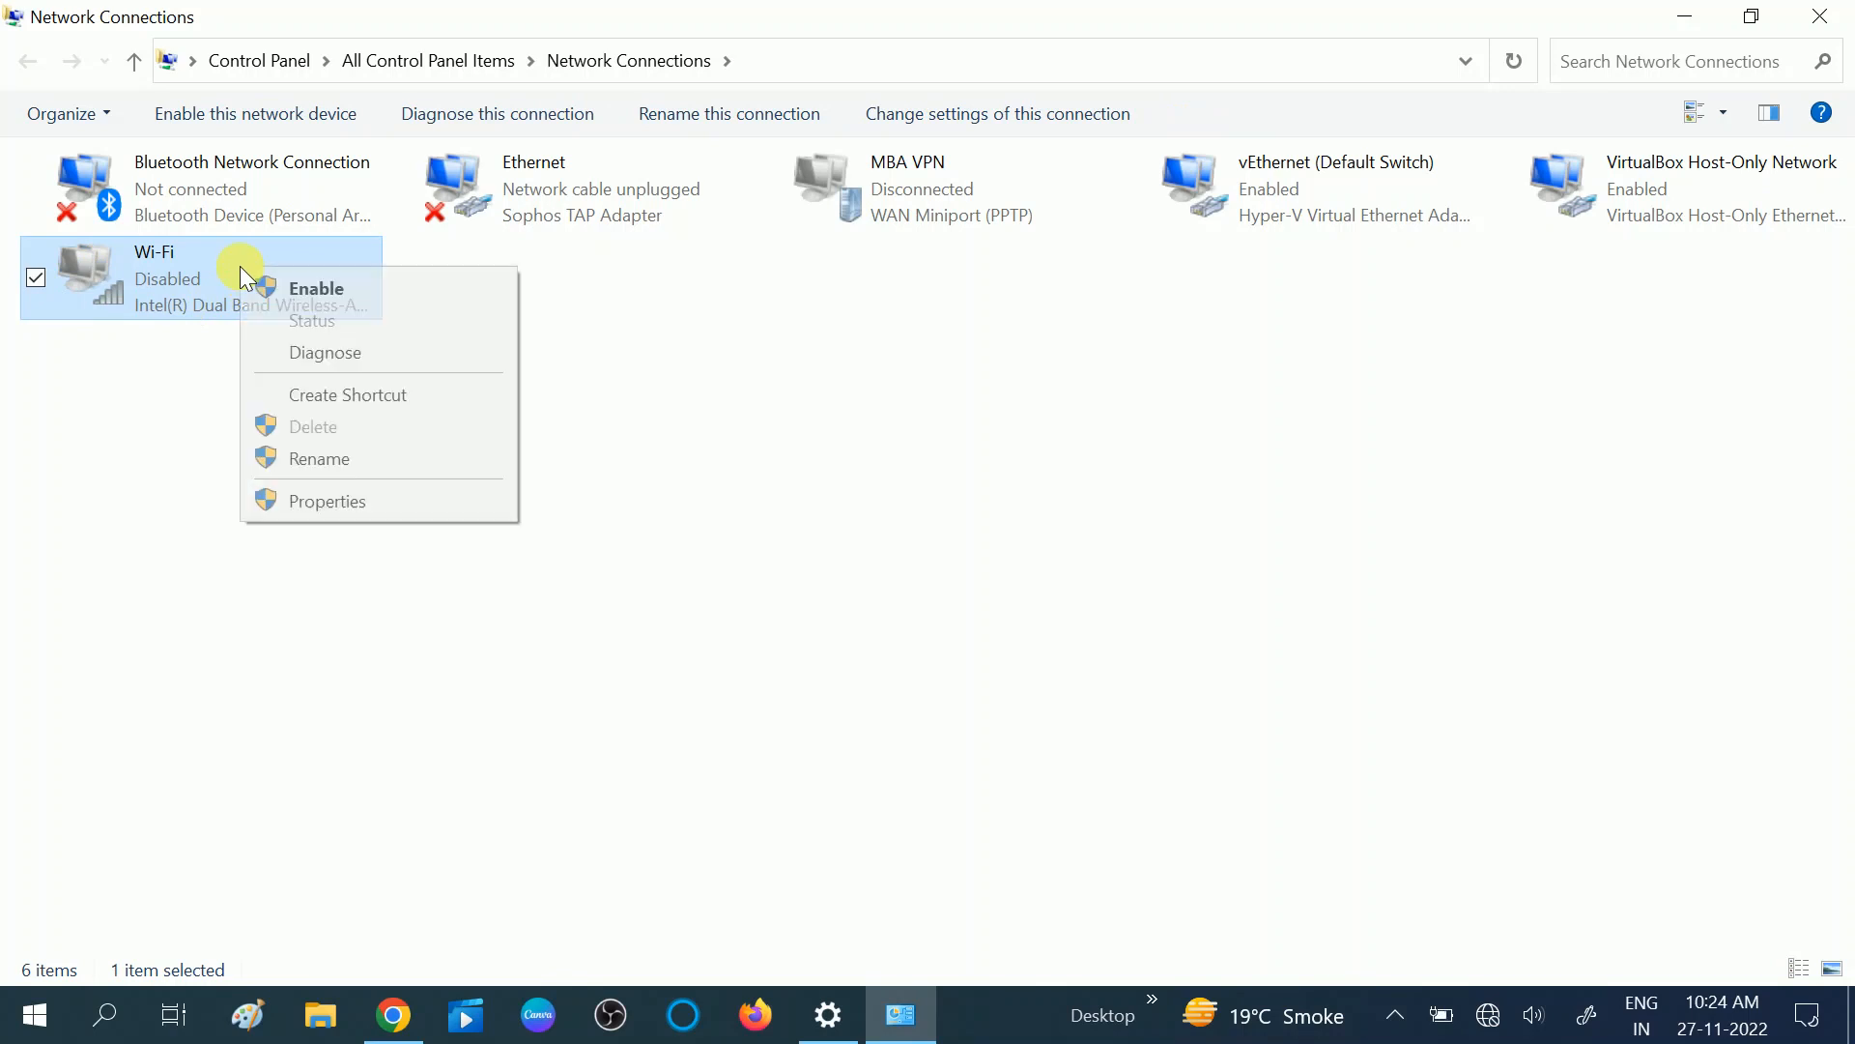
click(314, 290)
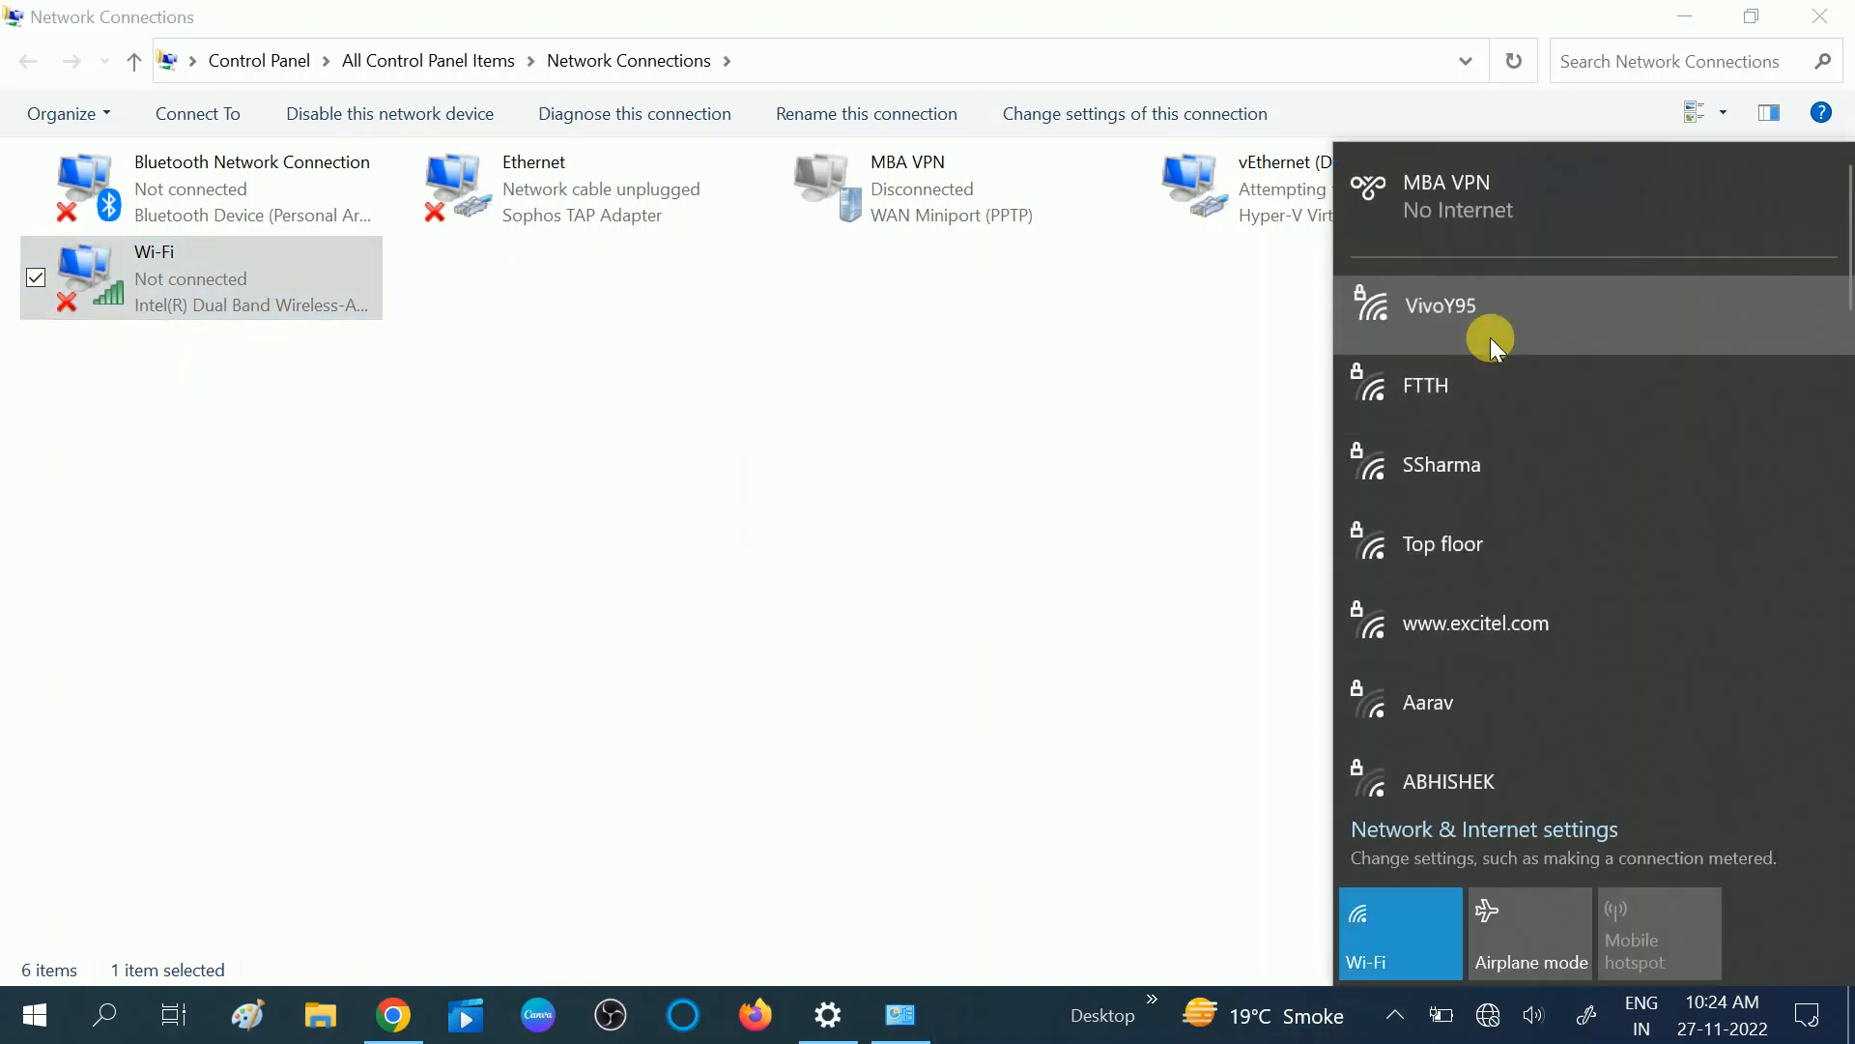
- Try to connect to the VivoY95 Wi-Fi network, repeating the attempt once
click(1490, 339)
click(1740, 440)
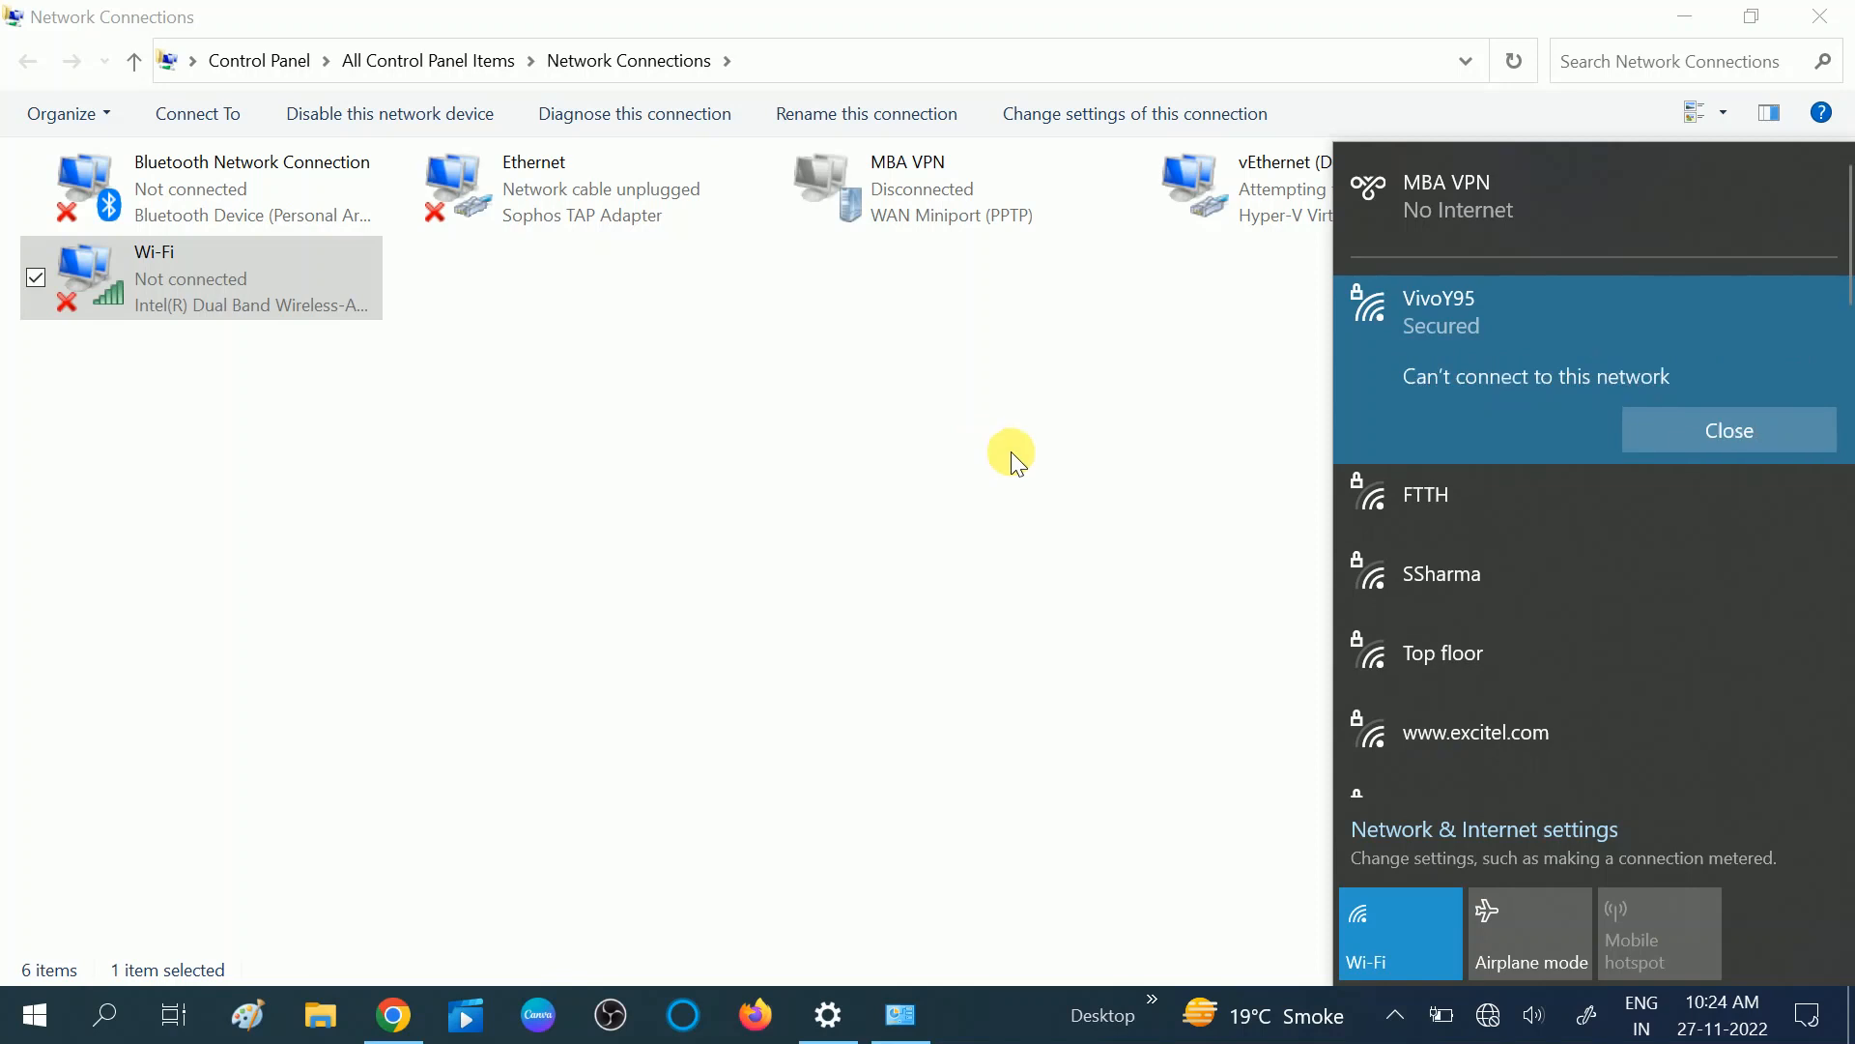
click(1031, 518)
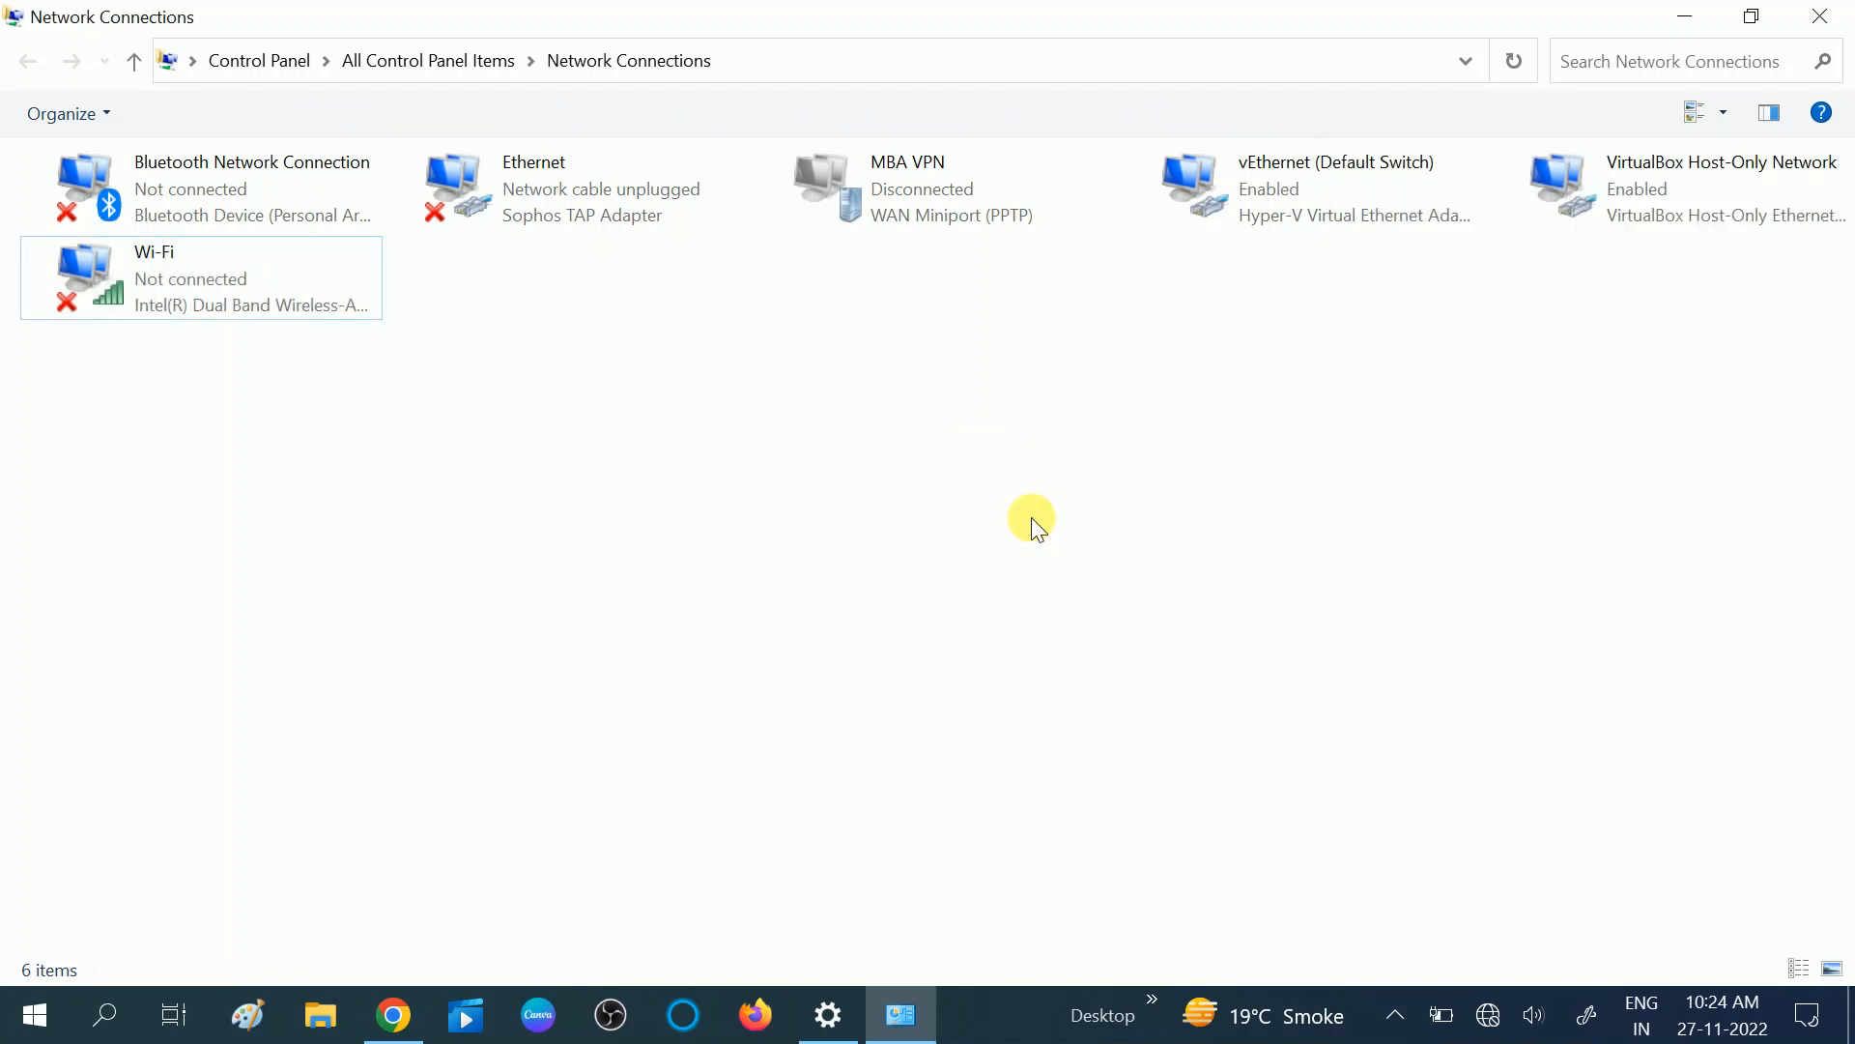
click(1488, 1017)
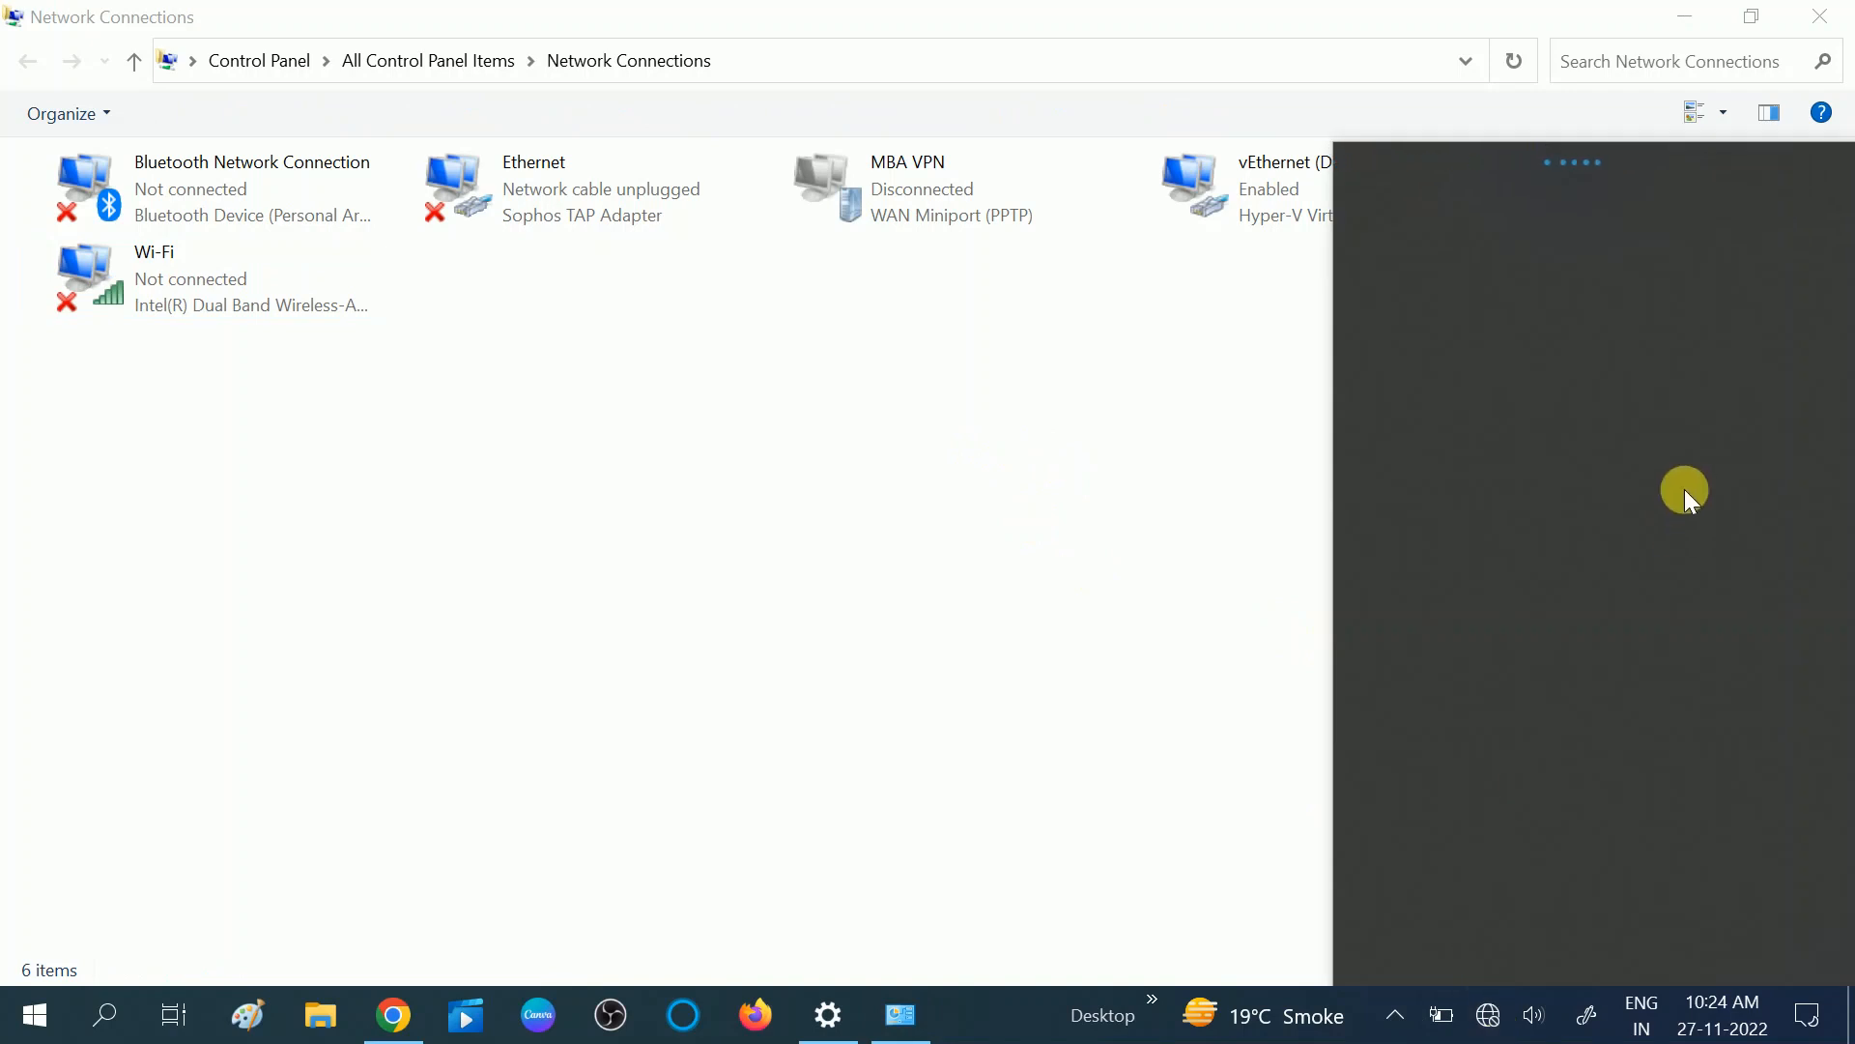
click(1464, 299)
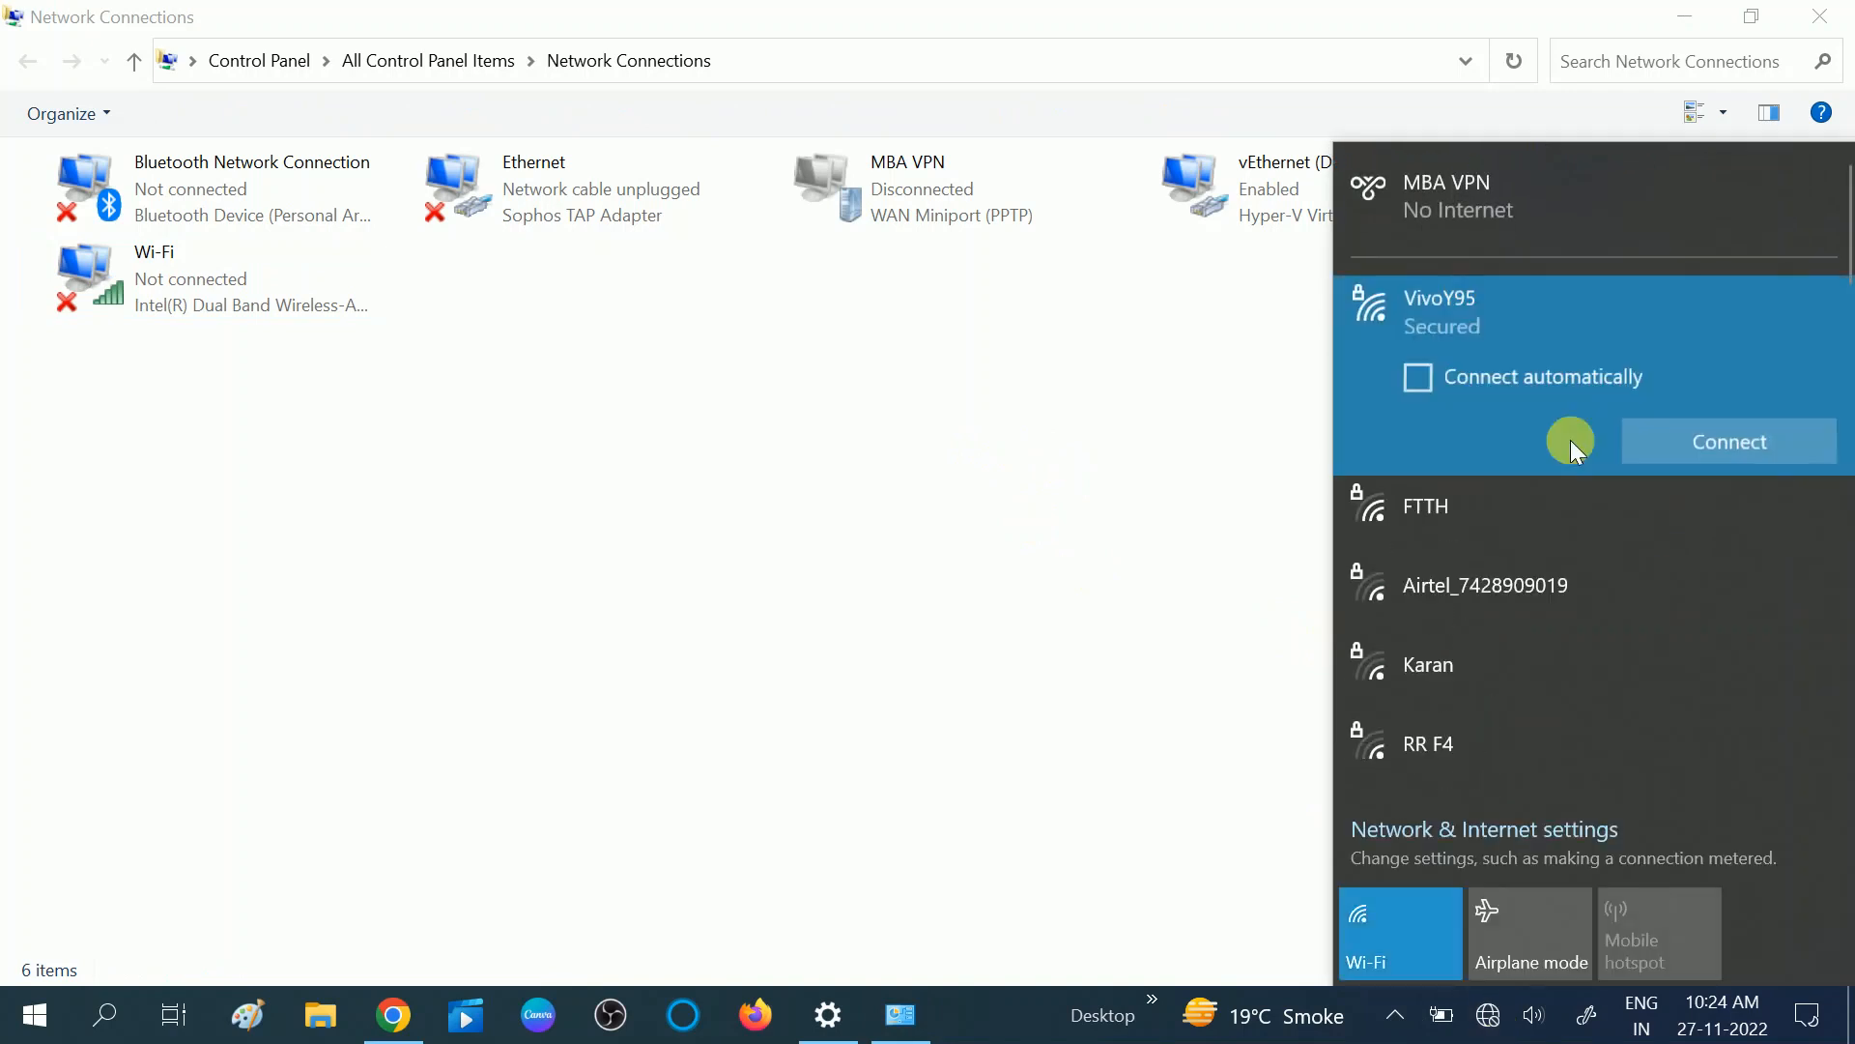
click(1710, 441)
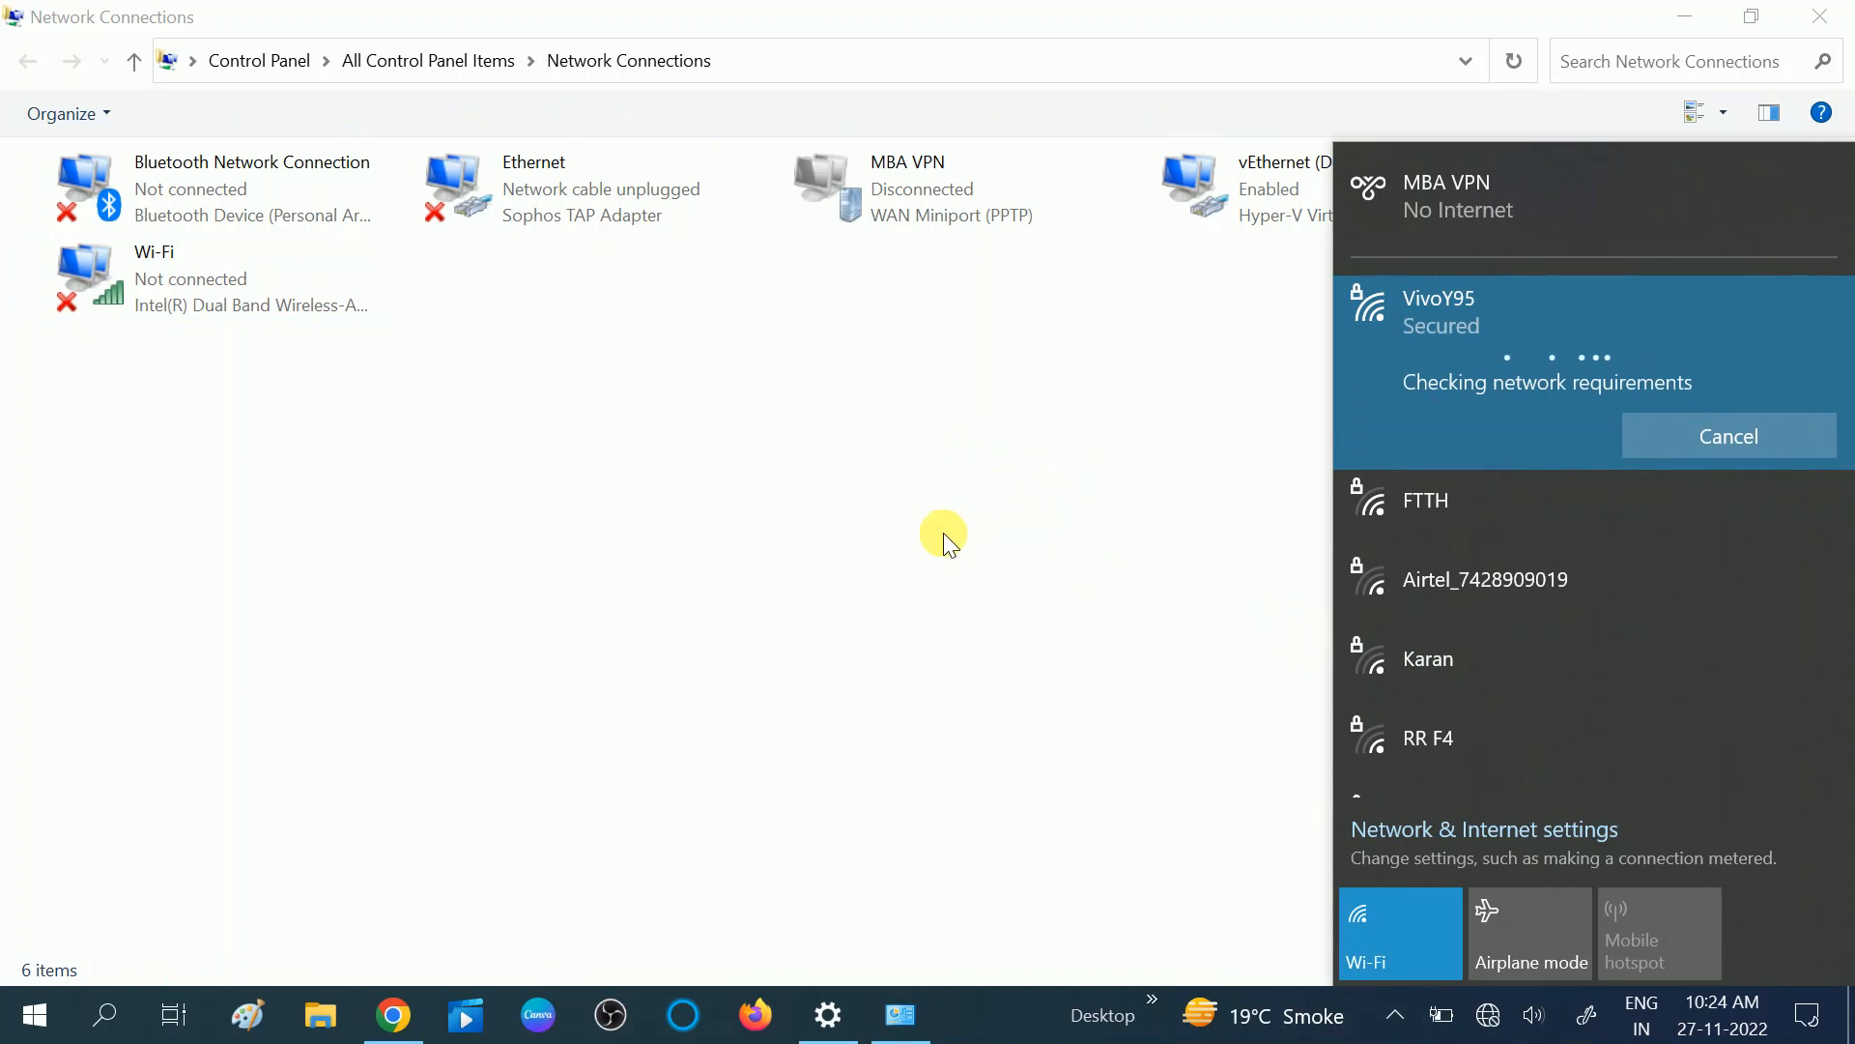
click(926, 440)
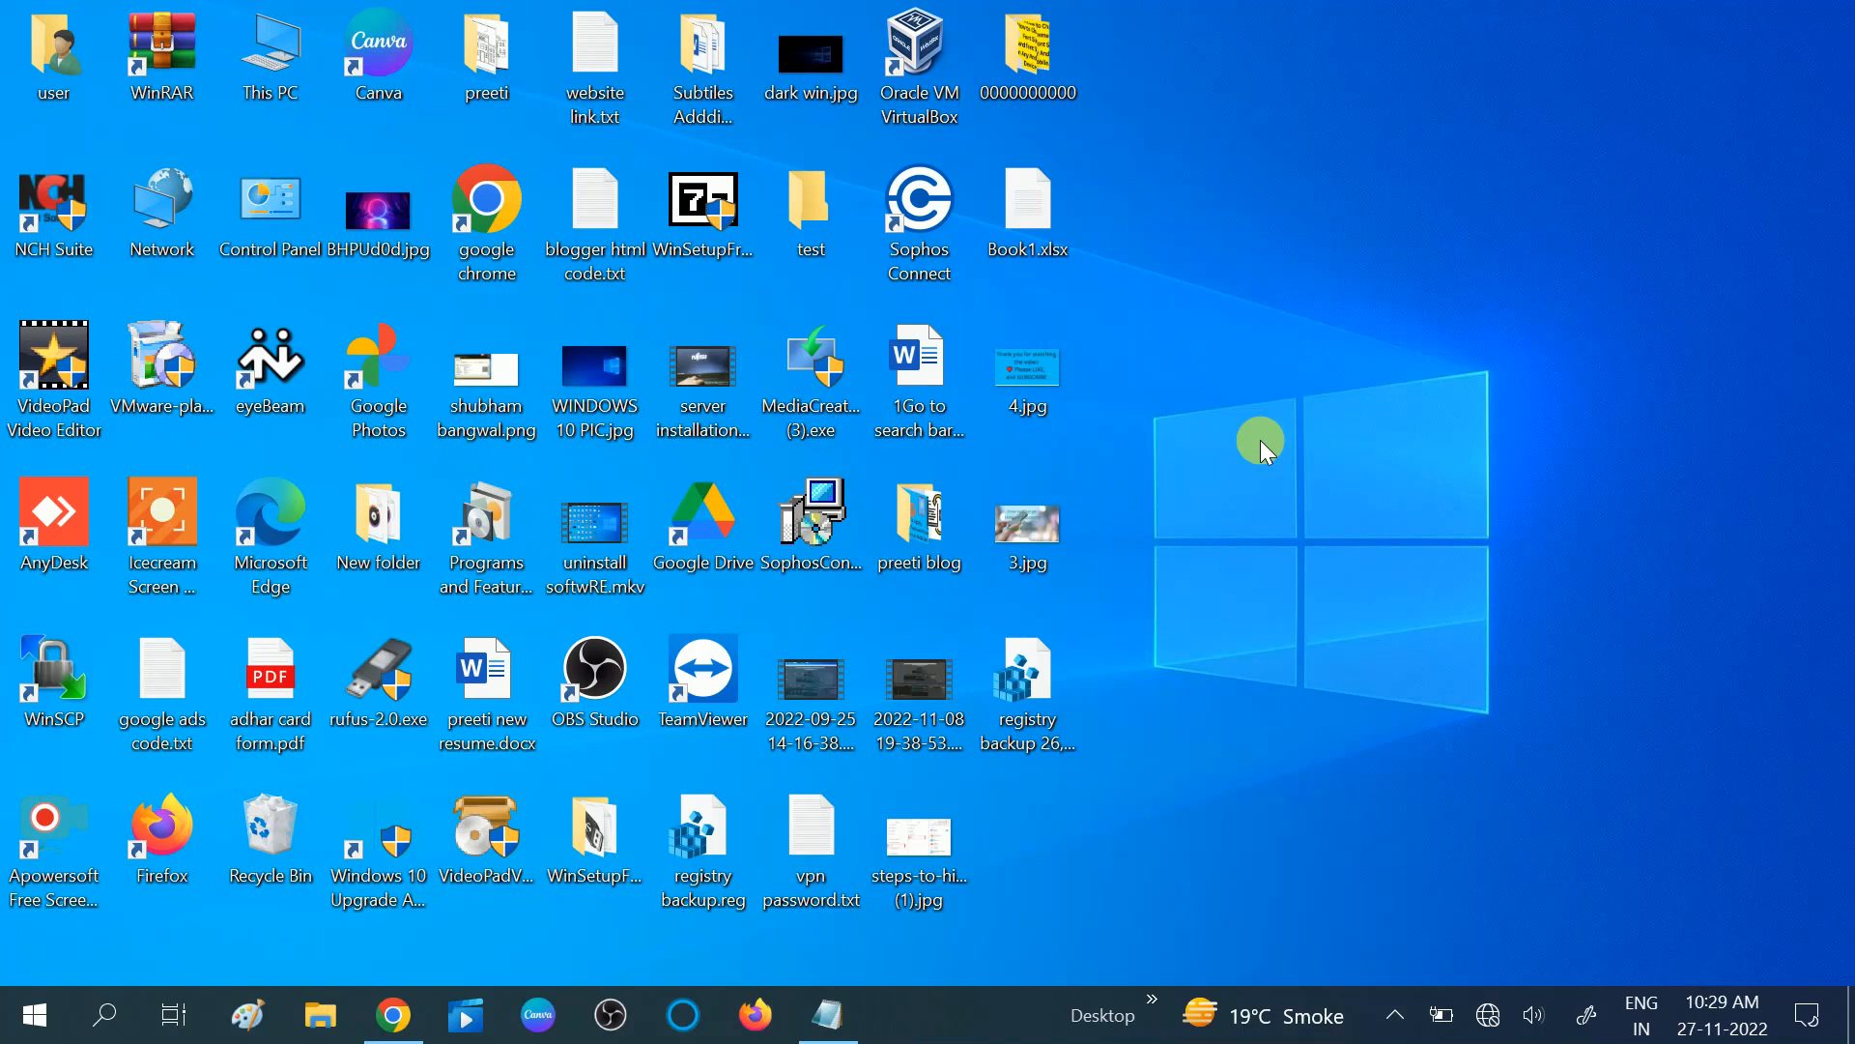
- Search for cmd, open Command Prompt as administrator and maximize its window
click(89, 1027)
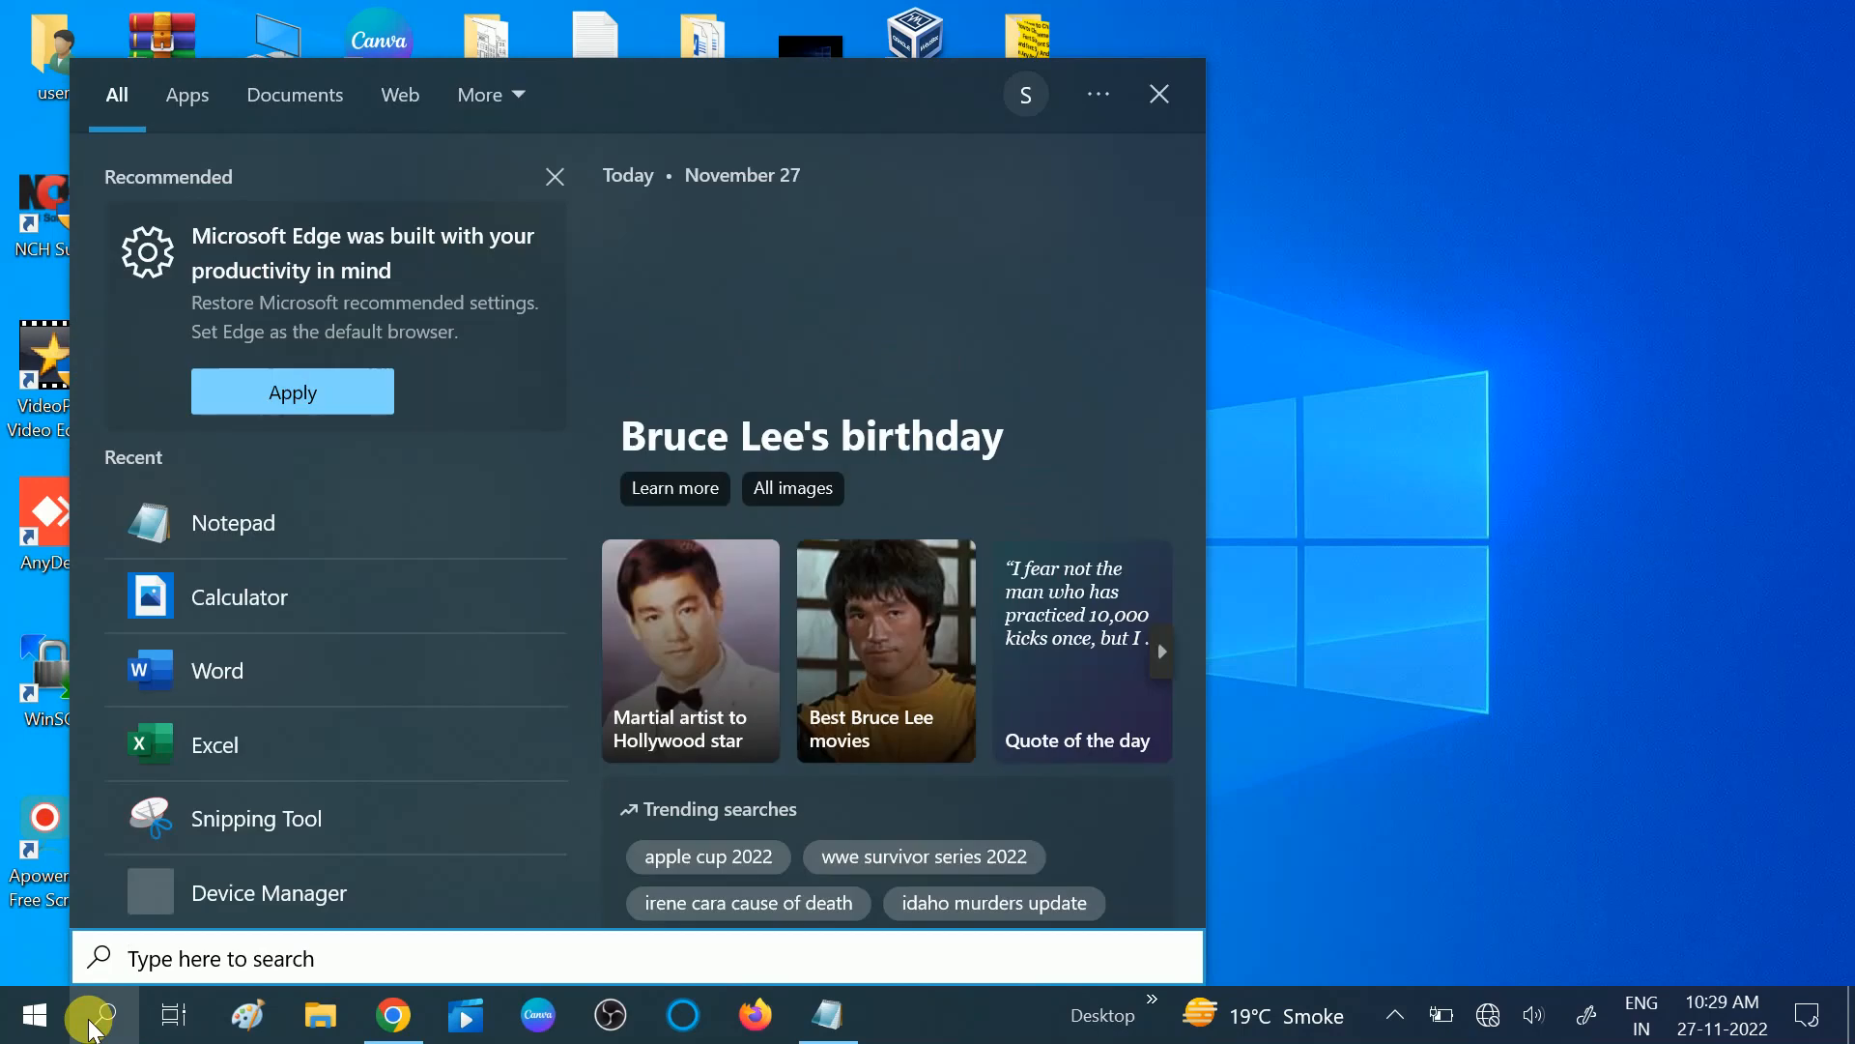
text(cmd)
click(342, 232)
right_click(340, 228)
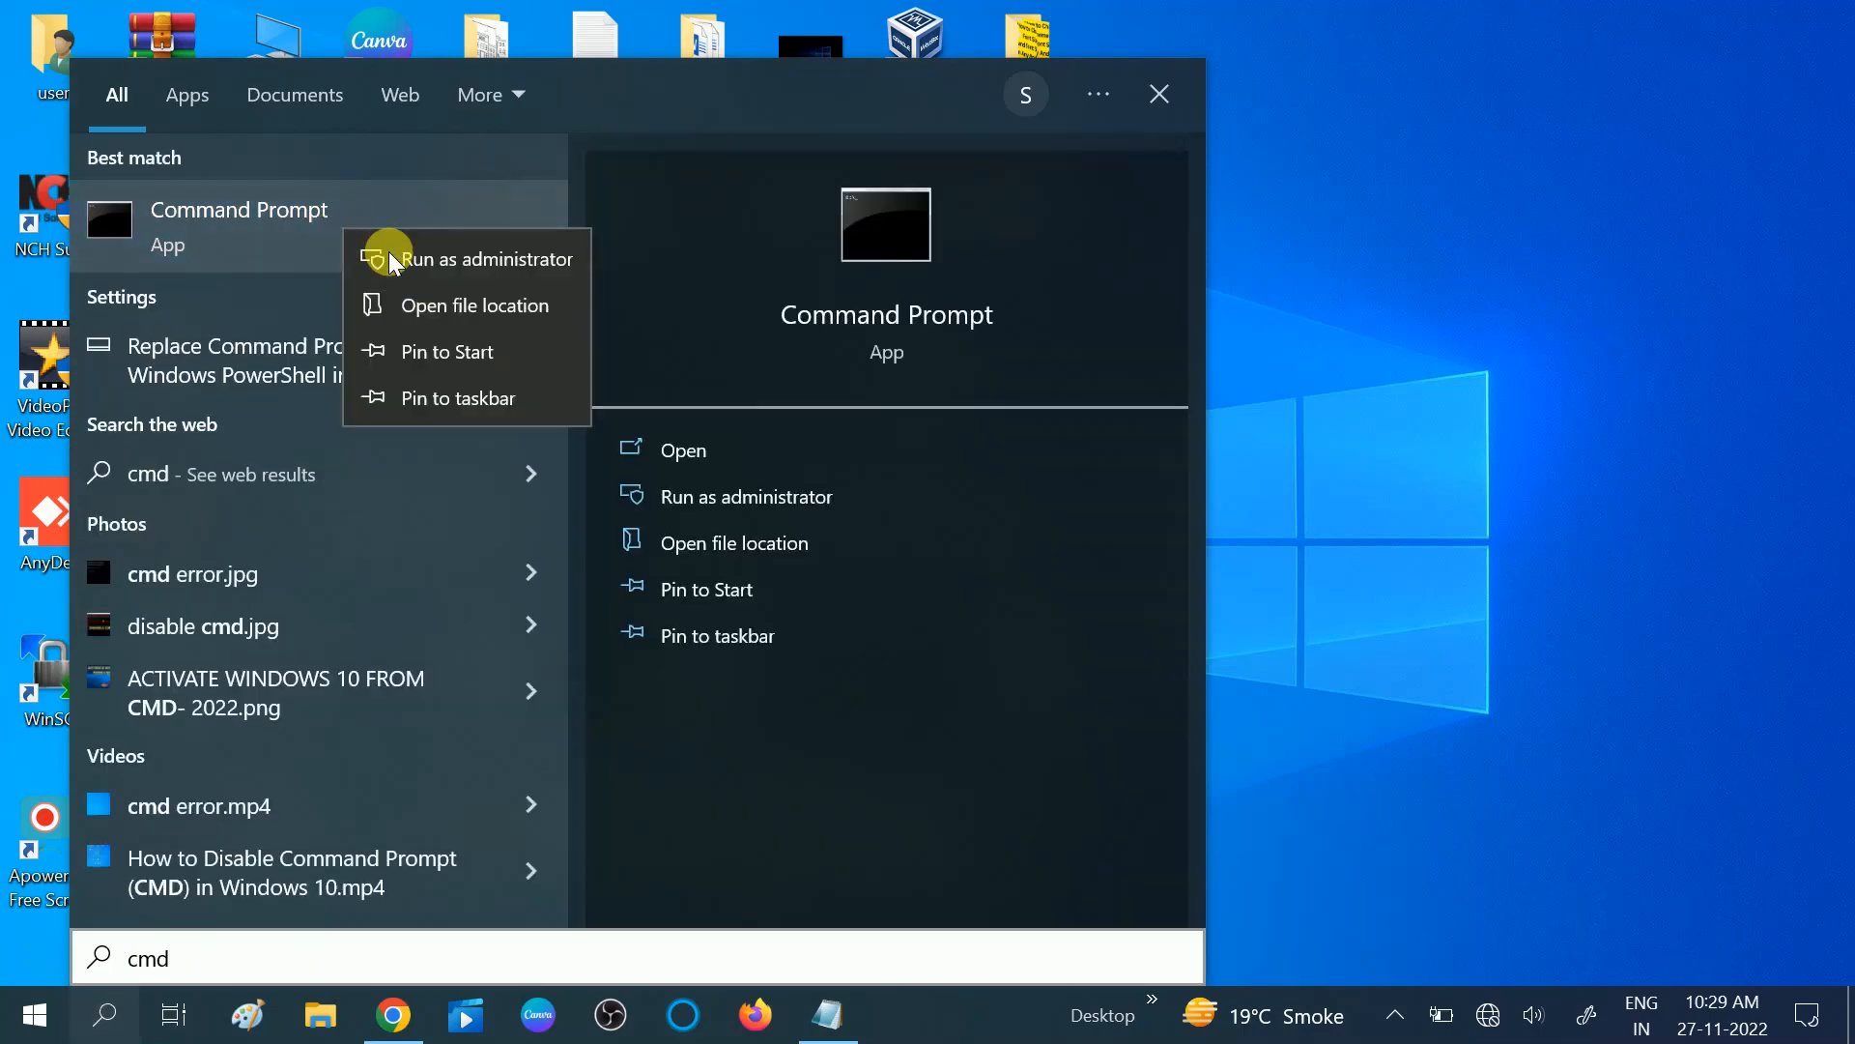
click(482, 261)
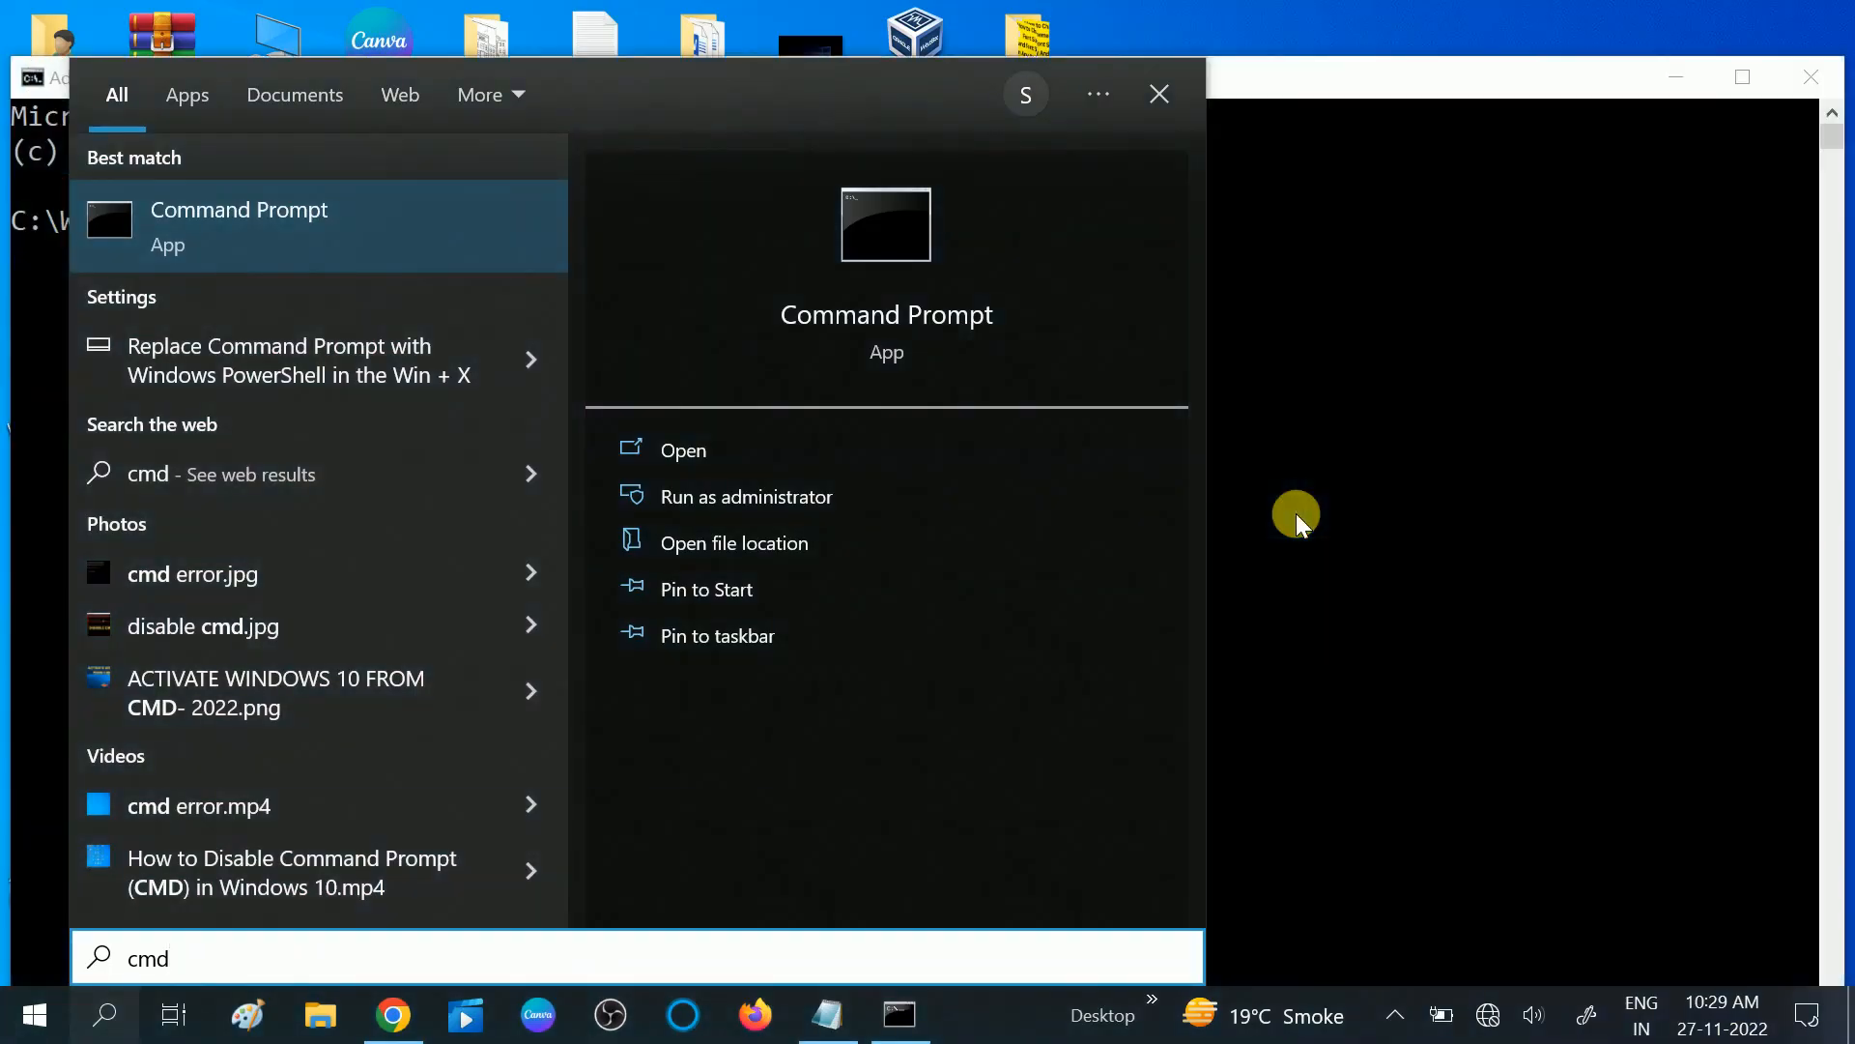
click(1296, 513)
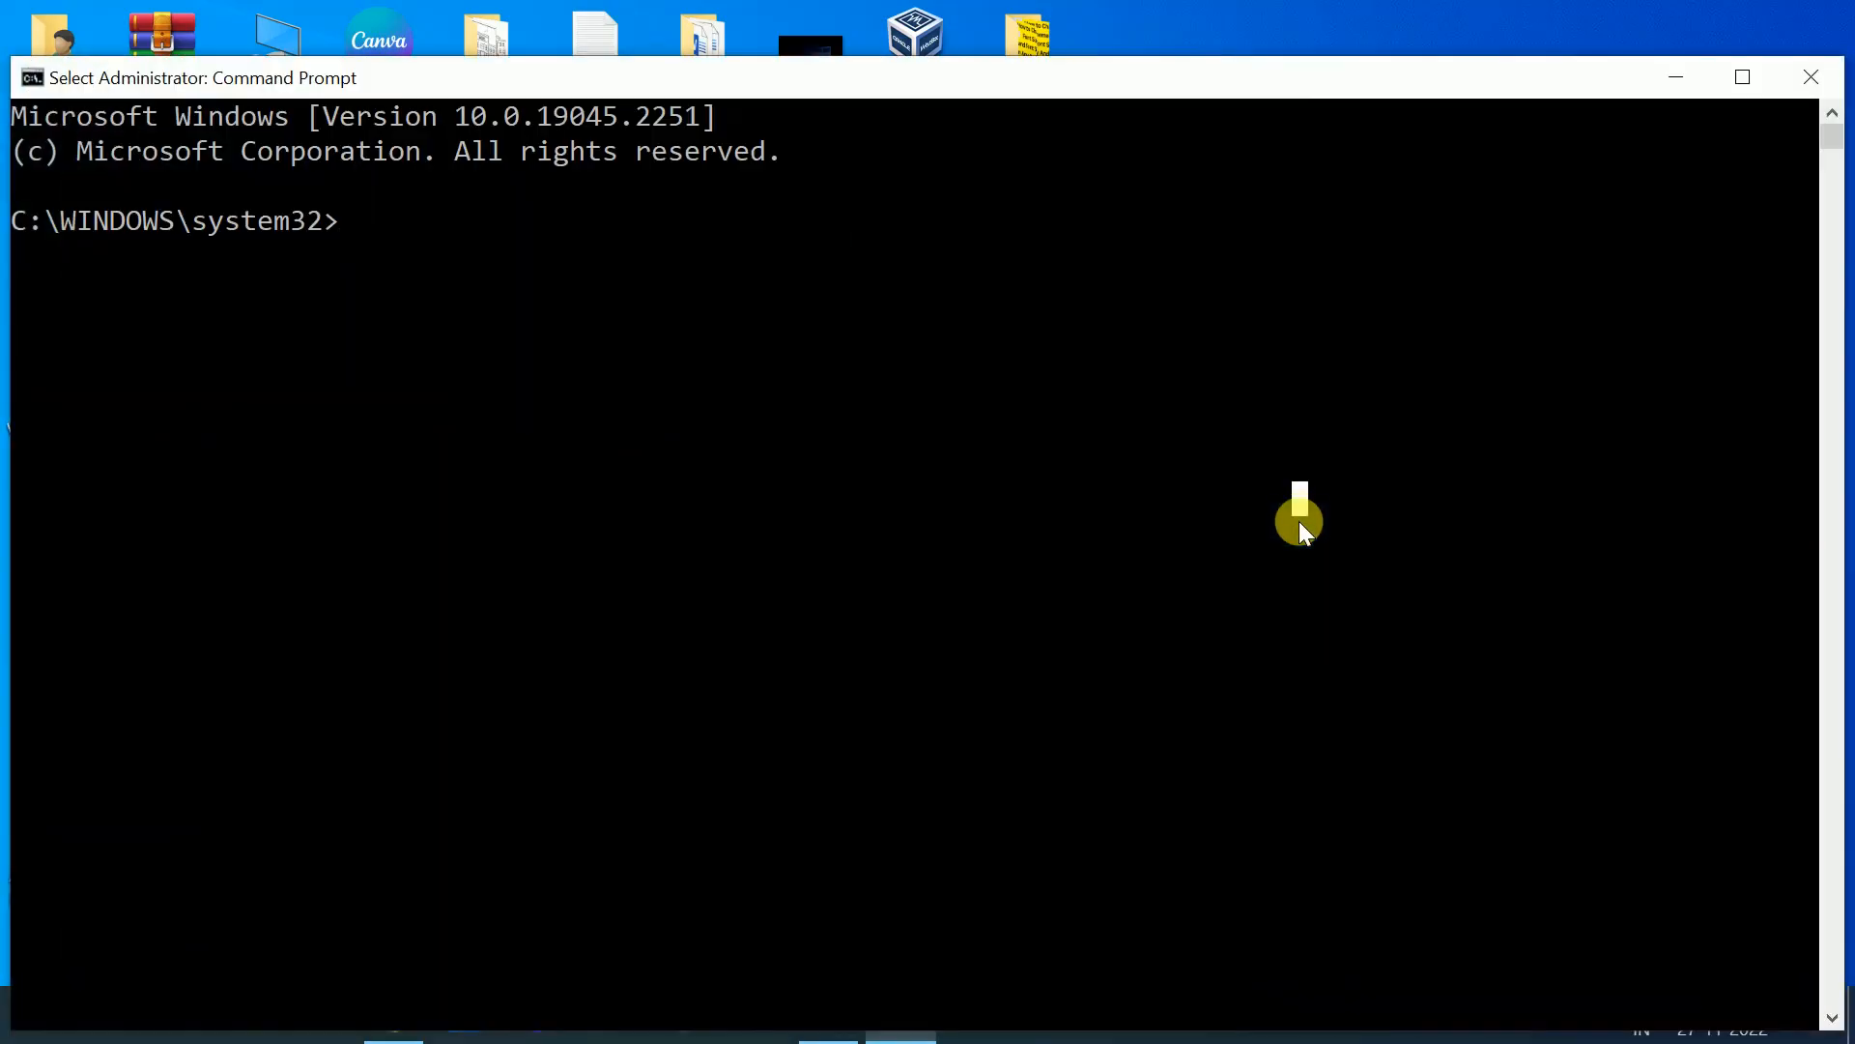
click(1741, 77)
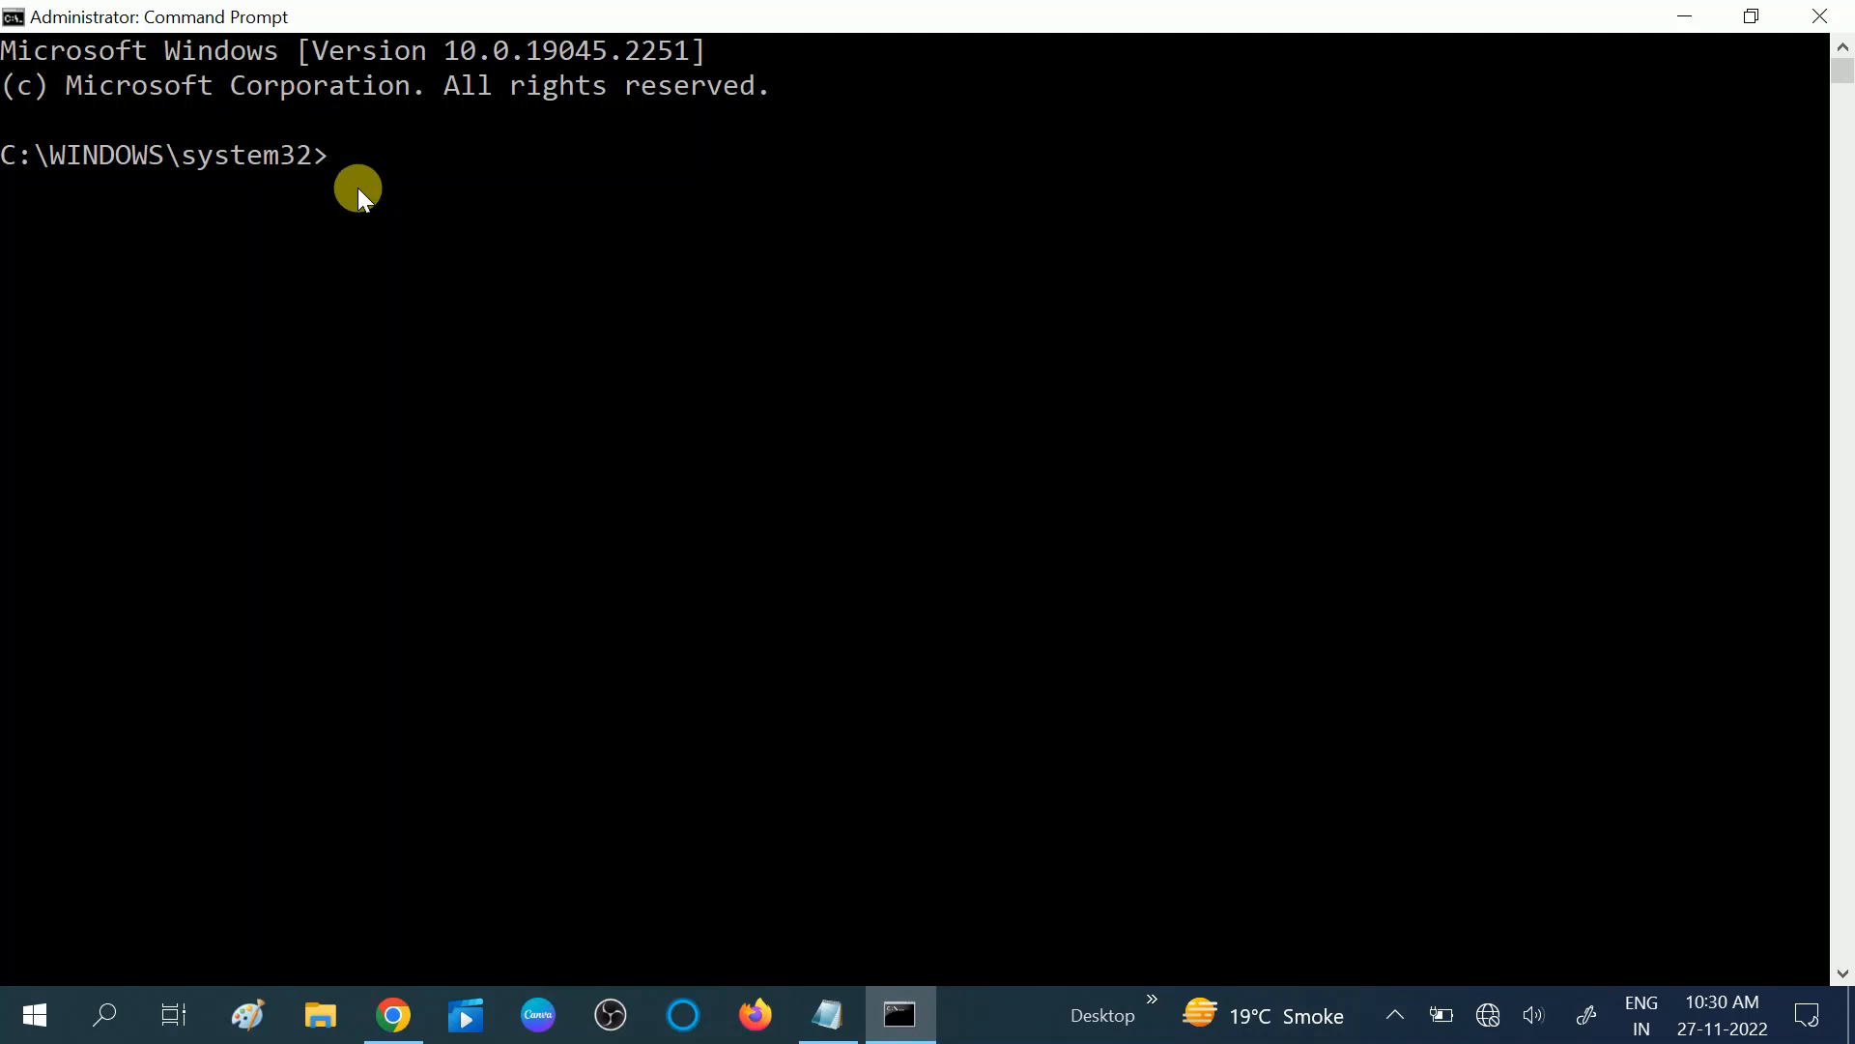
- Copy the command netsh int ip reset c:\resetlog.txt from the Notepad note, run it in Command Prompt and review its output
click(828, 1014)
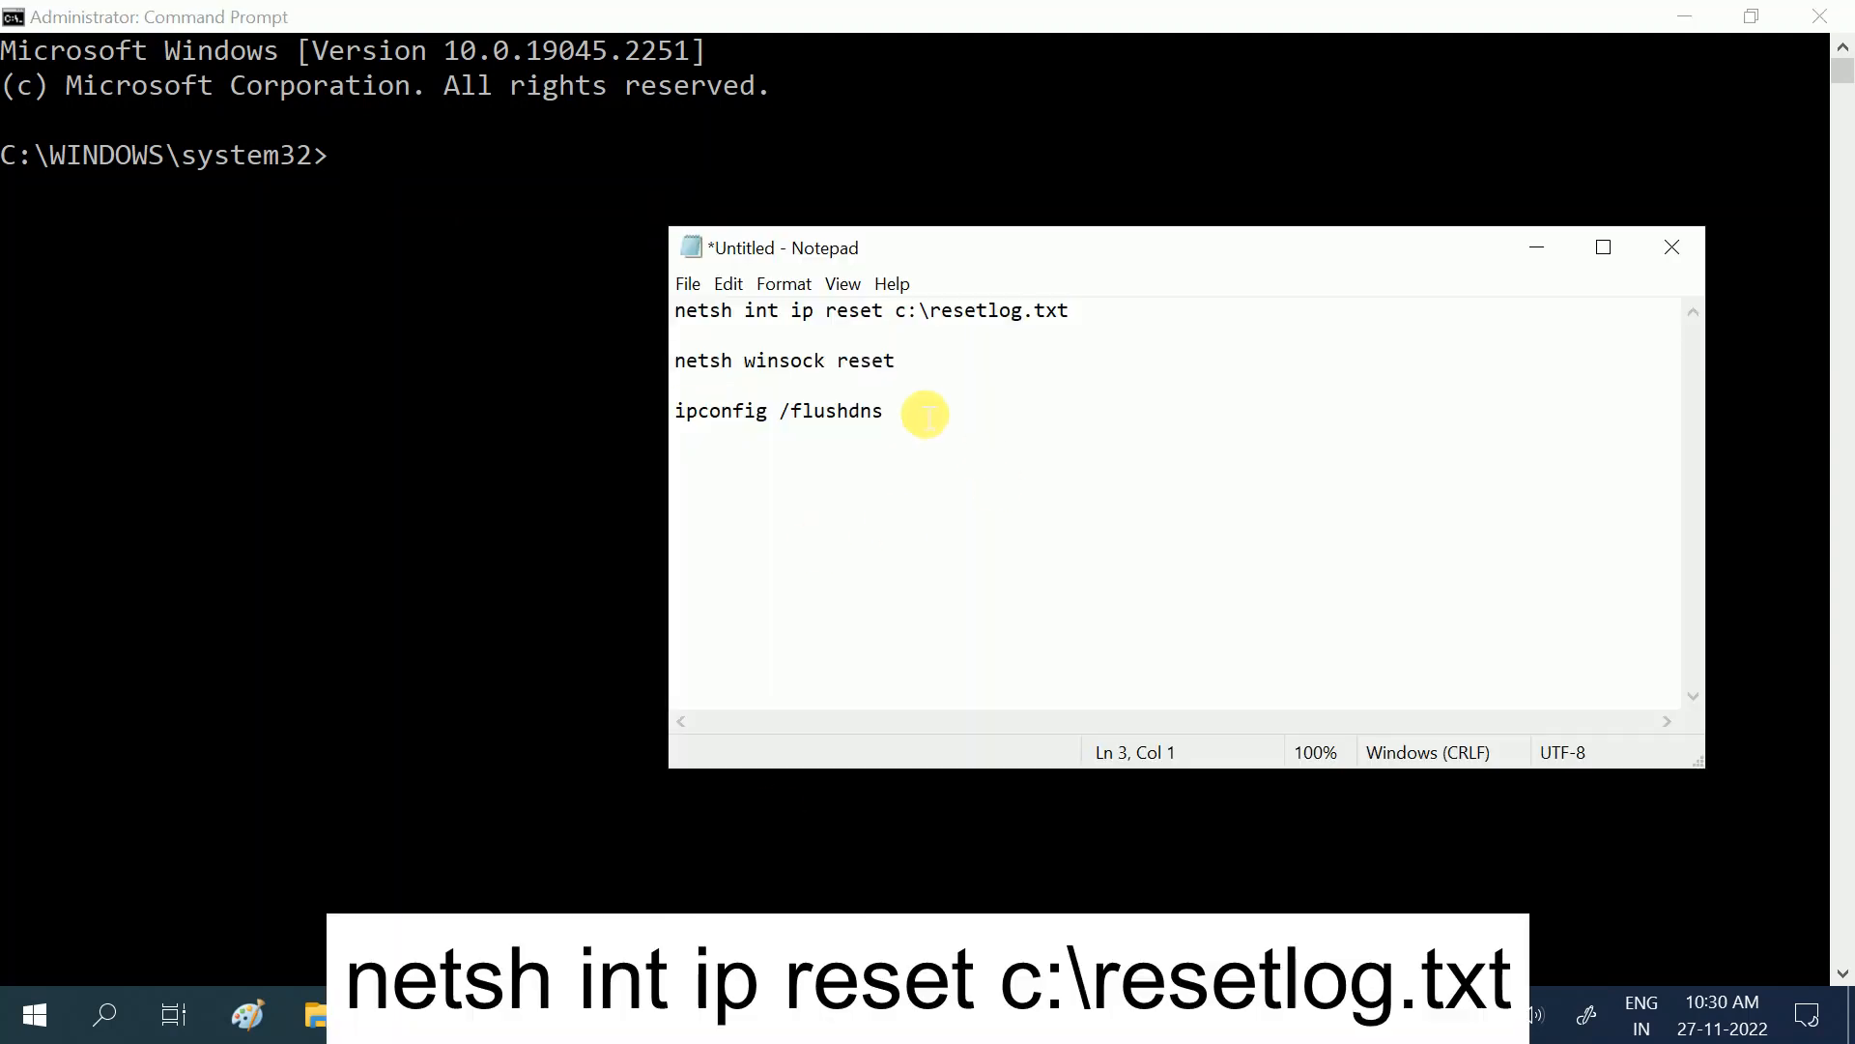
drag(1092, 317, 663, 309)
key(ctrl+c)
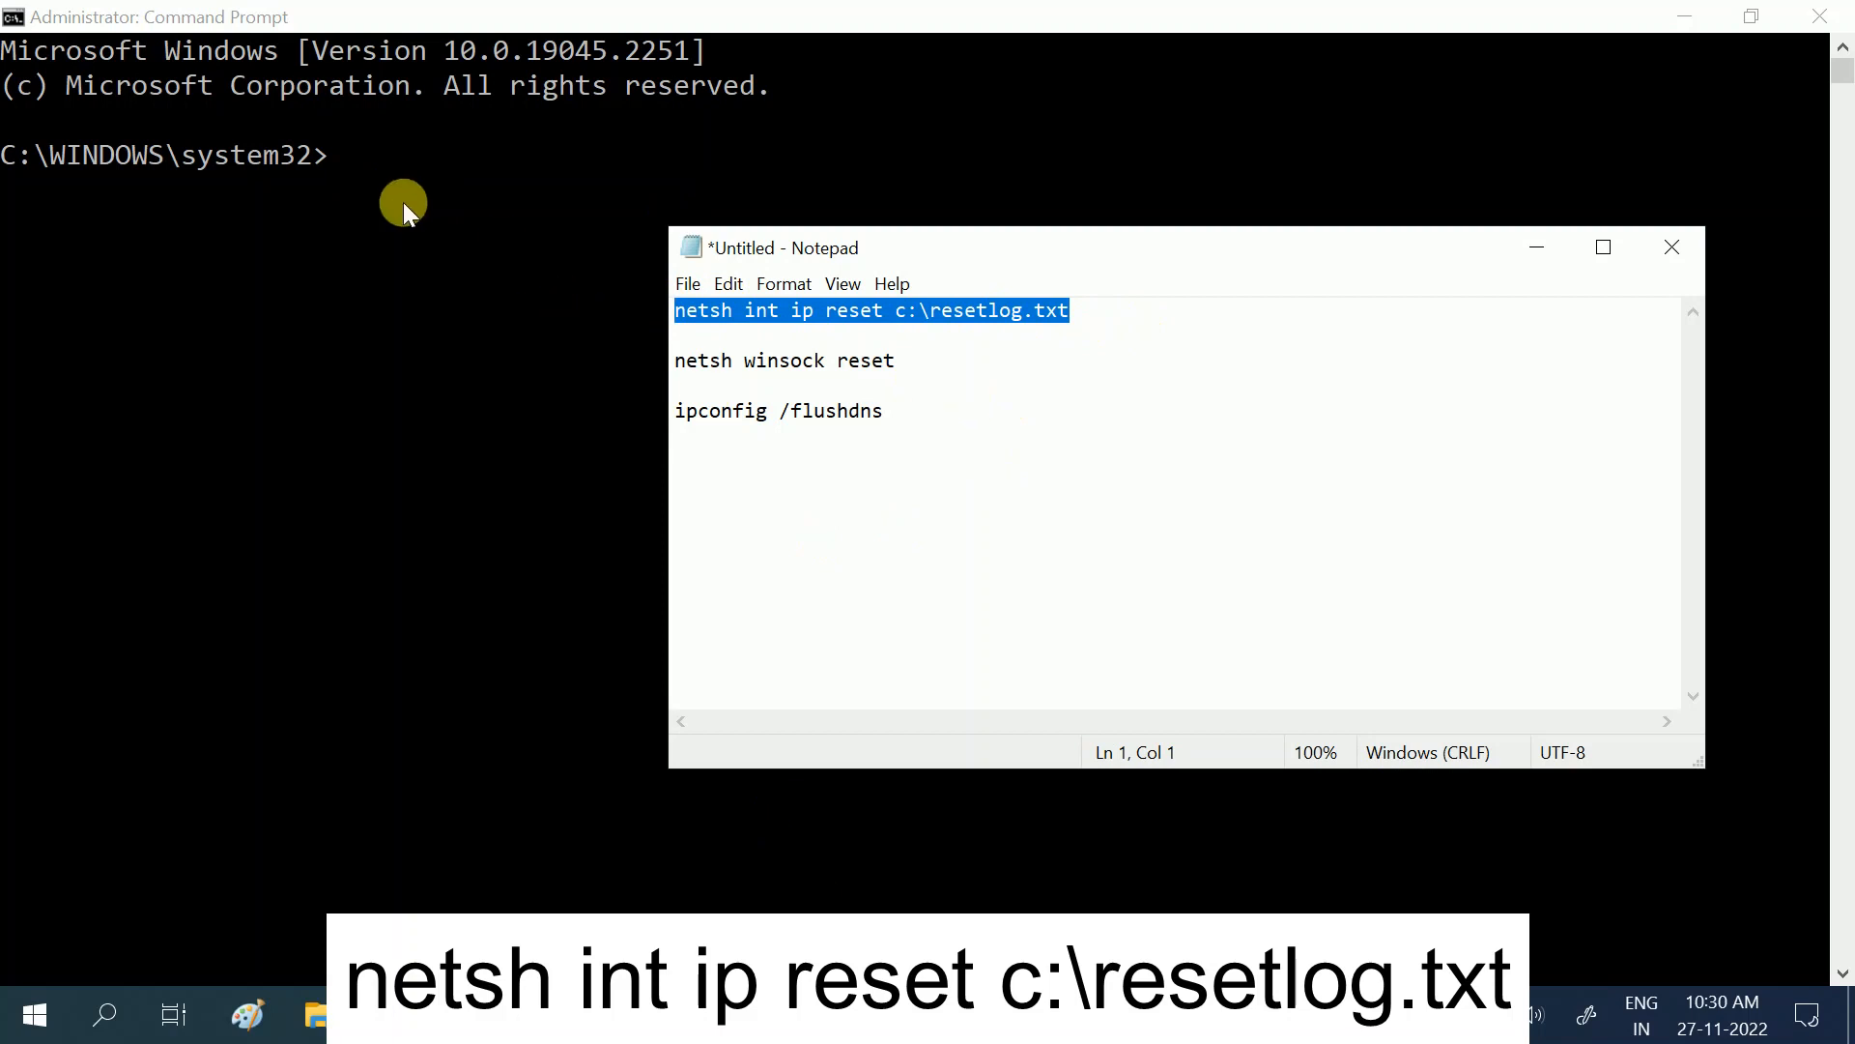
click(340, 161)
key(ctrl+v)
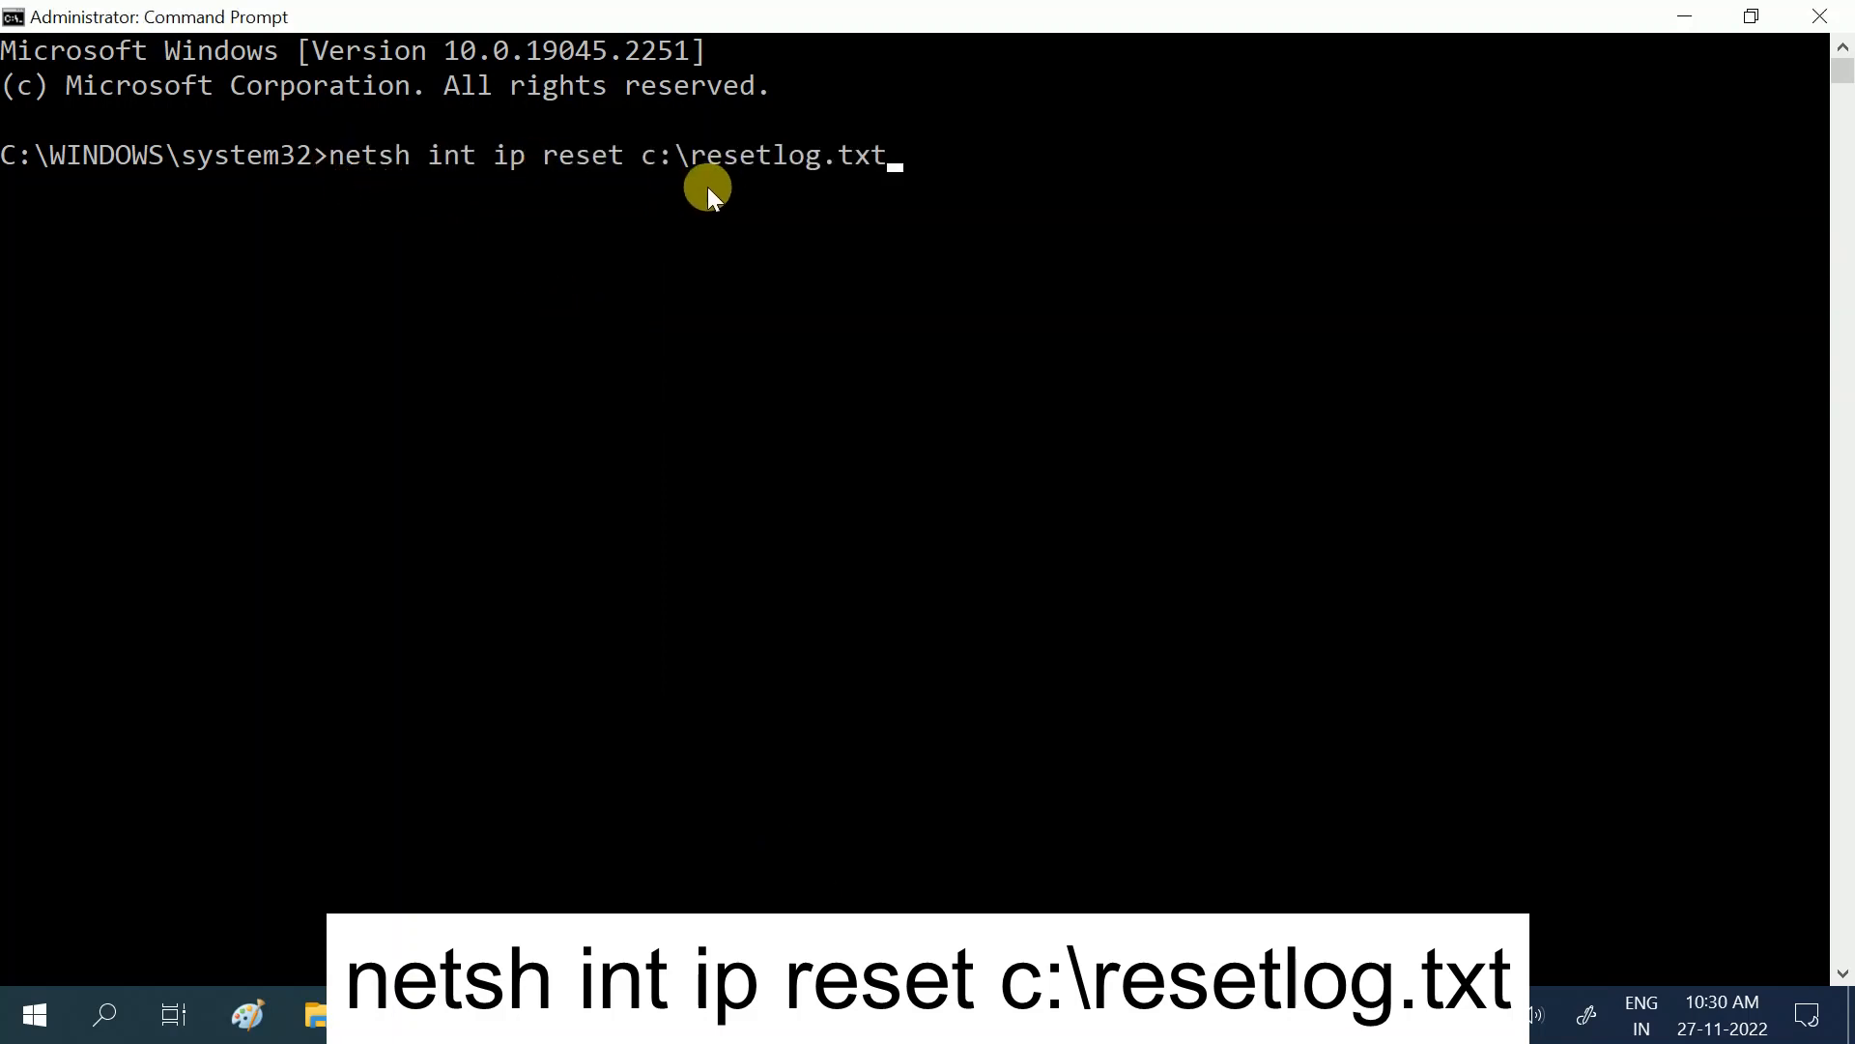
key(Return)
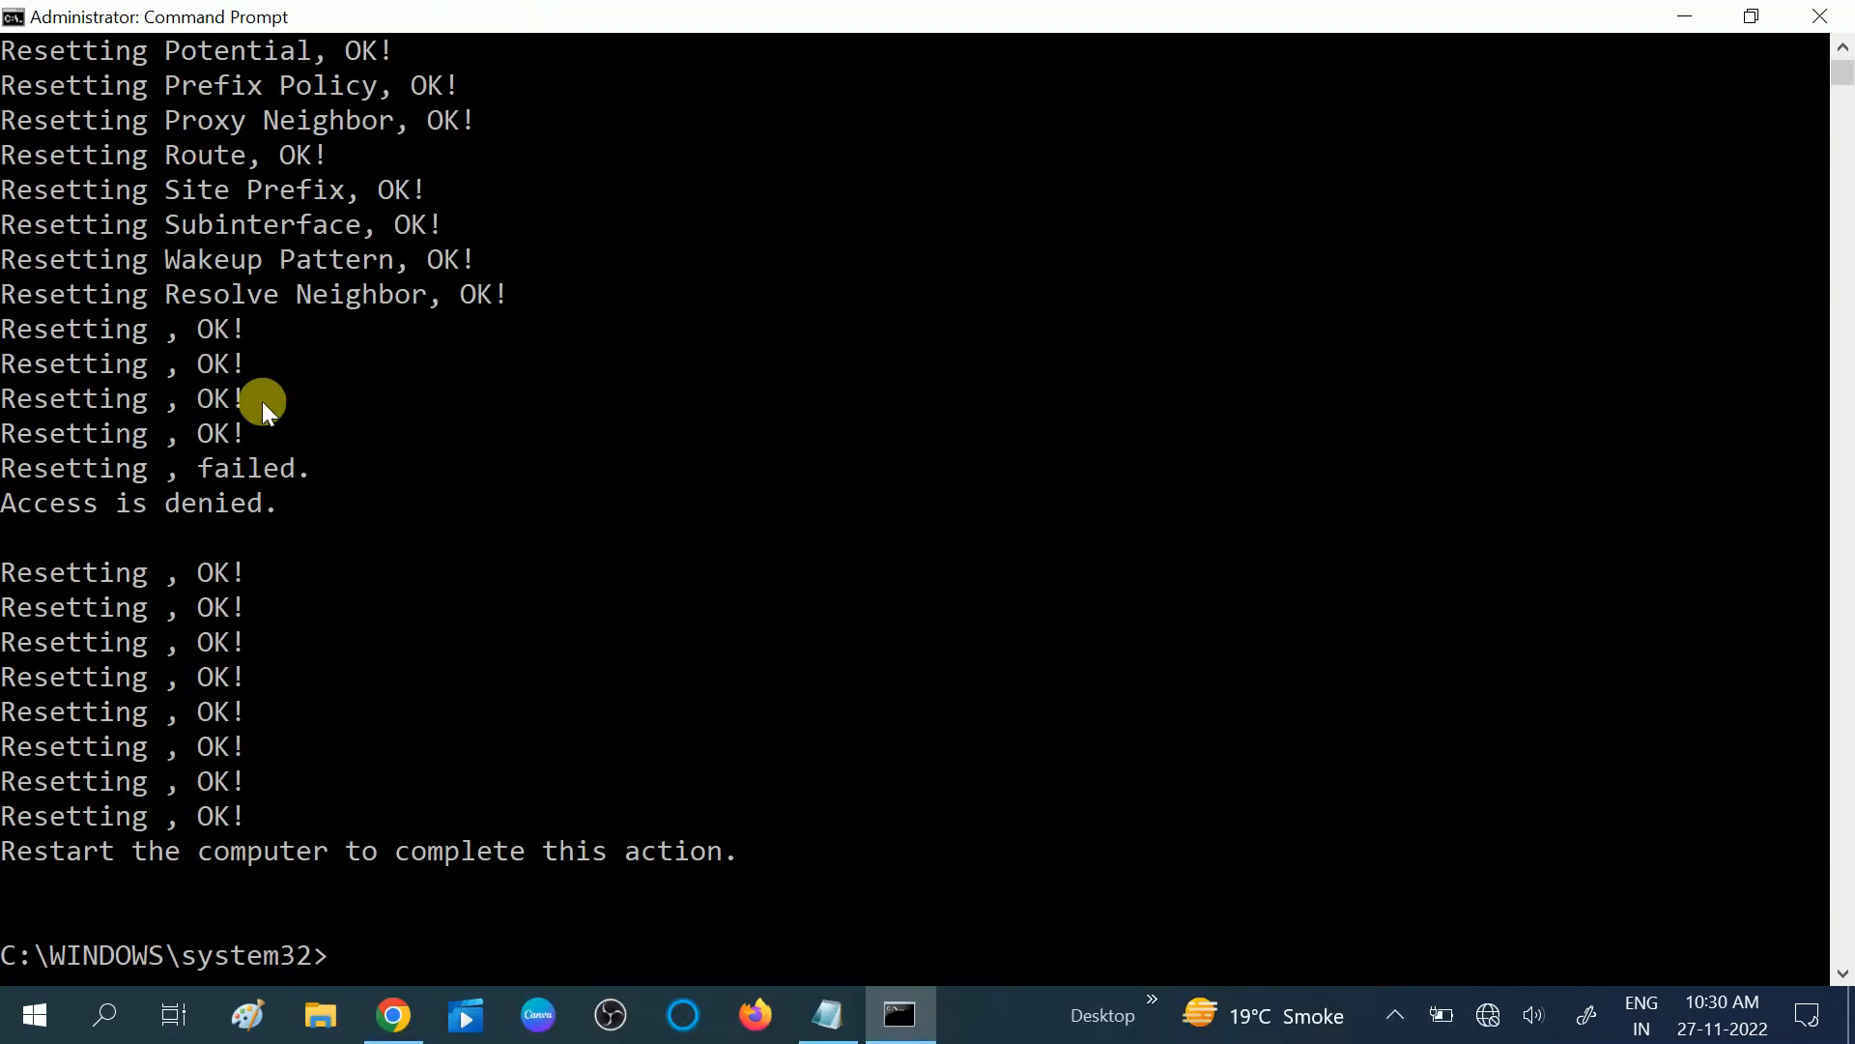
scroll(262, 402, up, 3)
scroll(246, 196, up, 2)
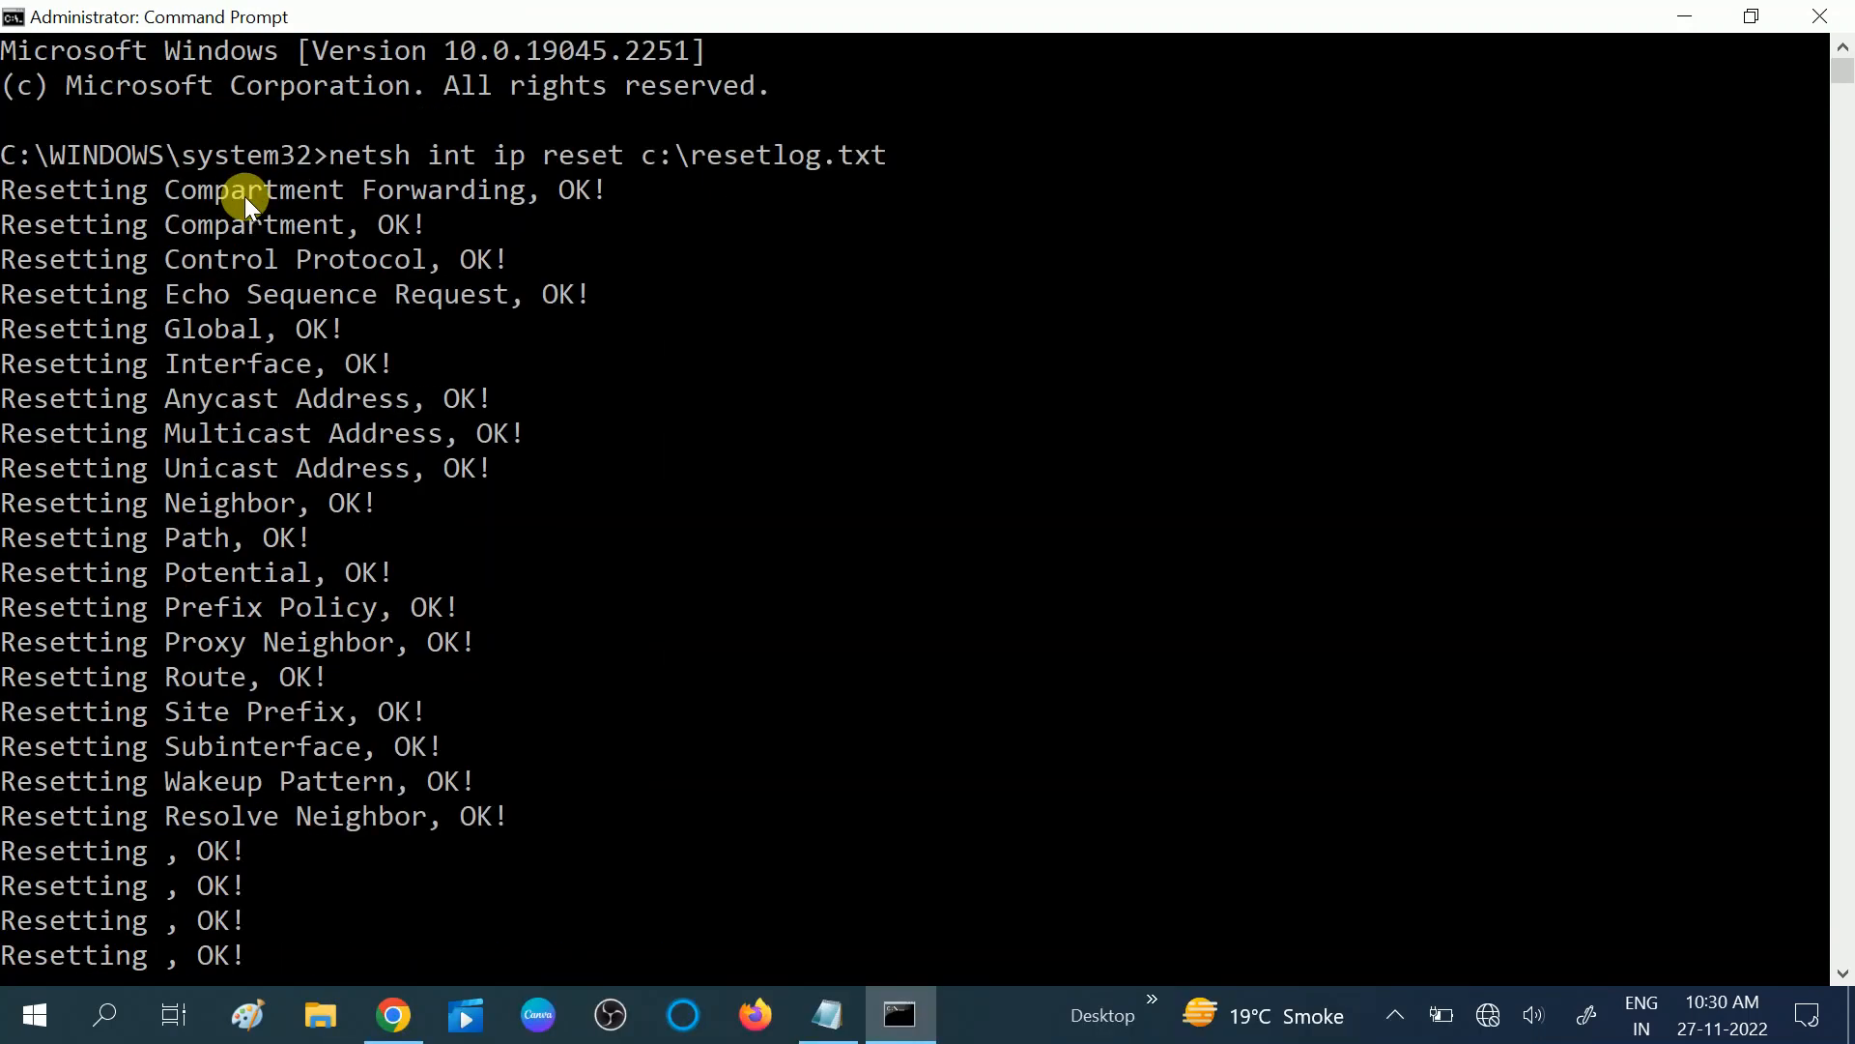
scroll(269, 369, down, 12)
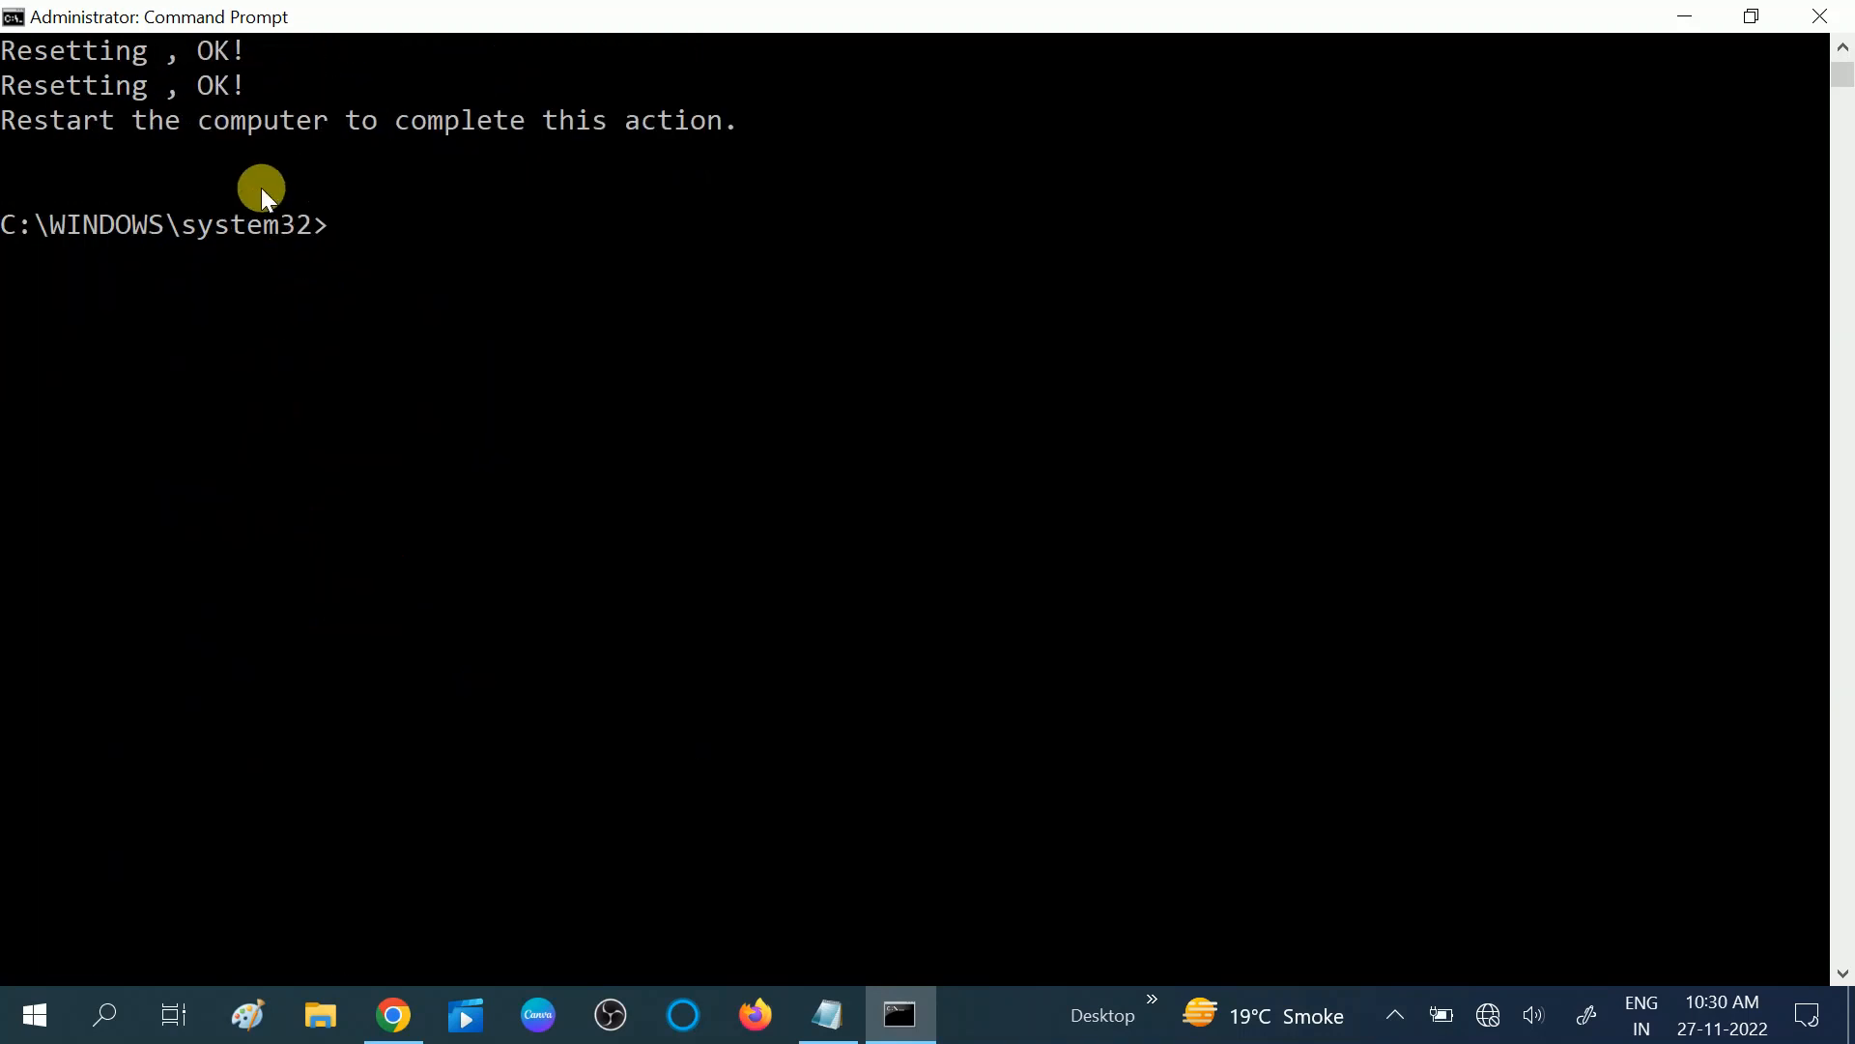
- Copy the command netsh winsock reset from the Notepad note and run it in Command Prompt
click(820, 1008)
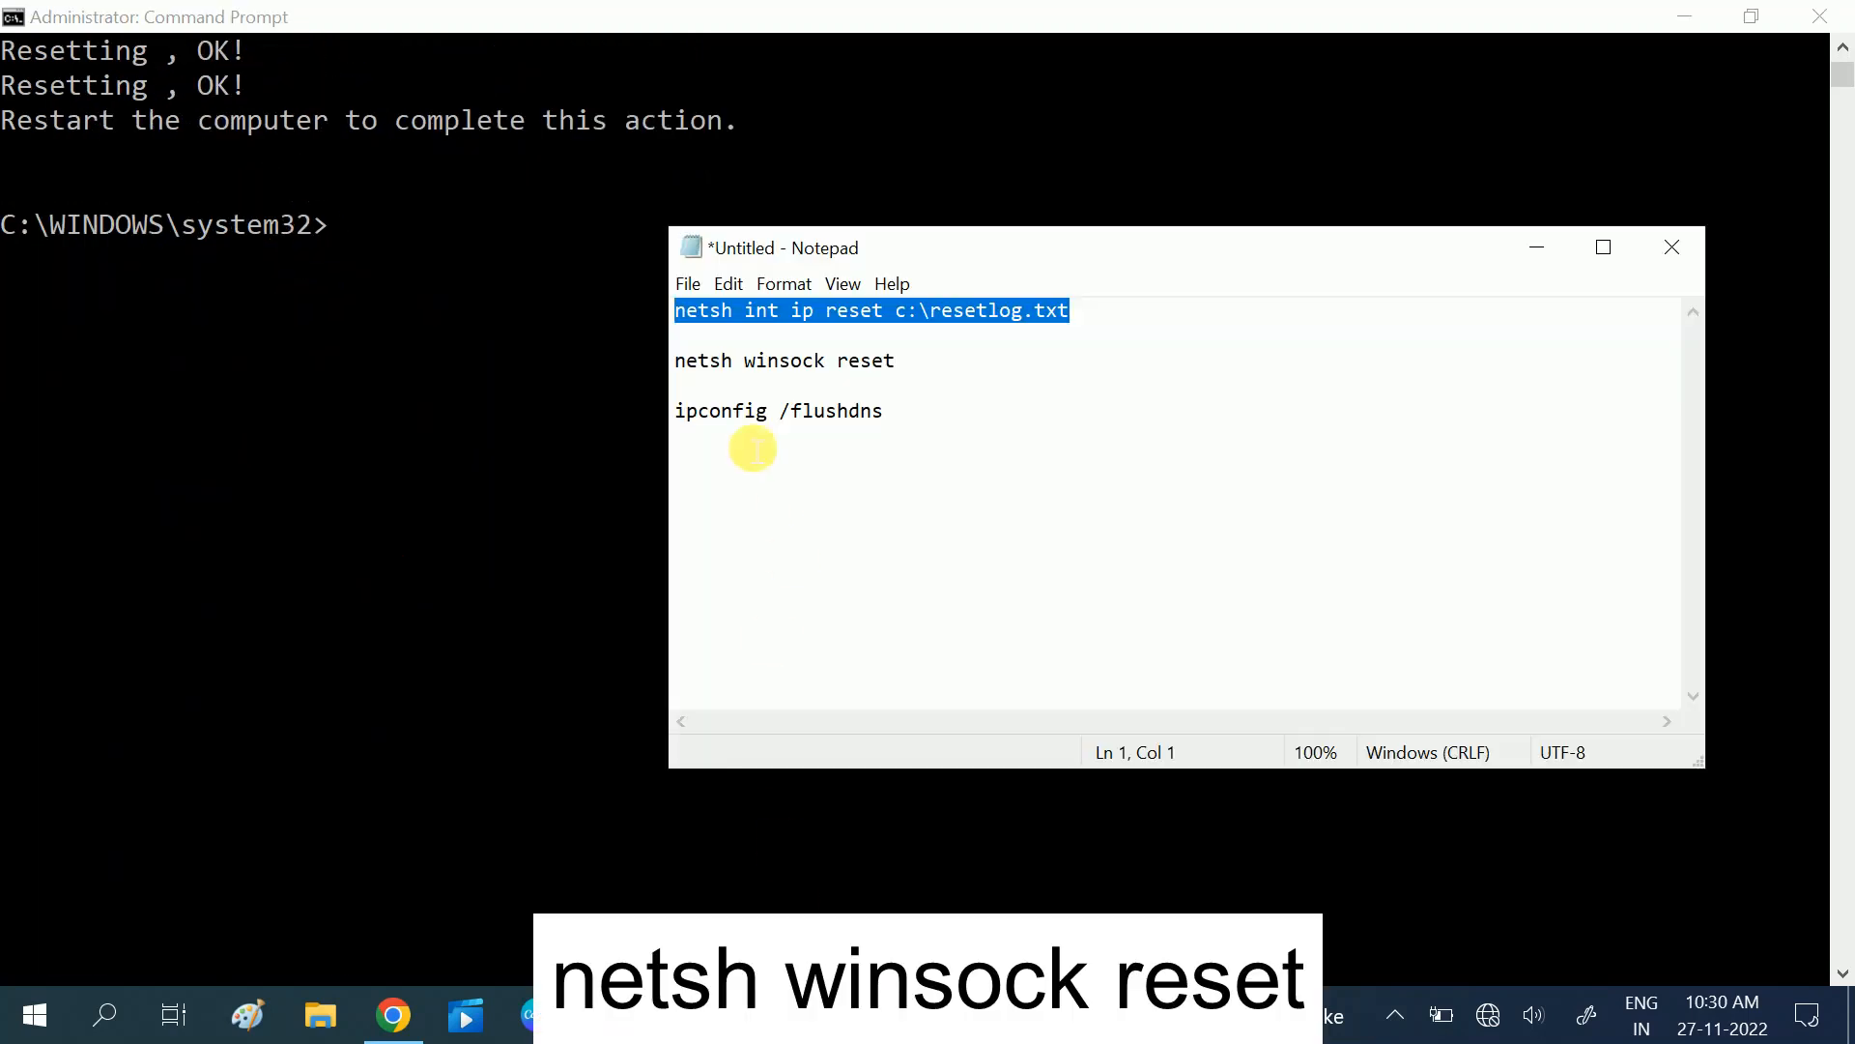
click(688, 365)
drag(692, 375, 911, 370)
key(ctrl+c)
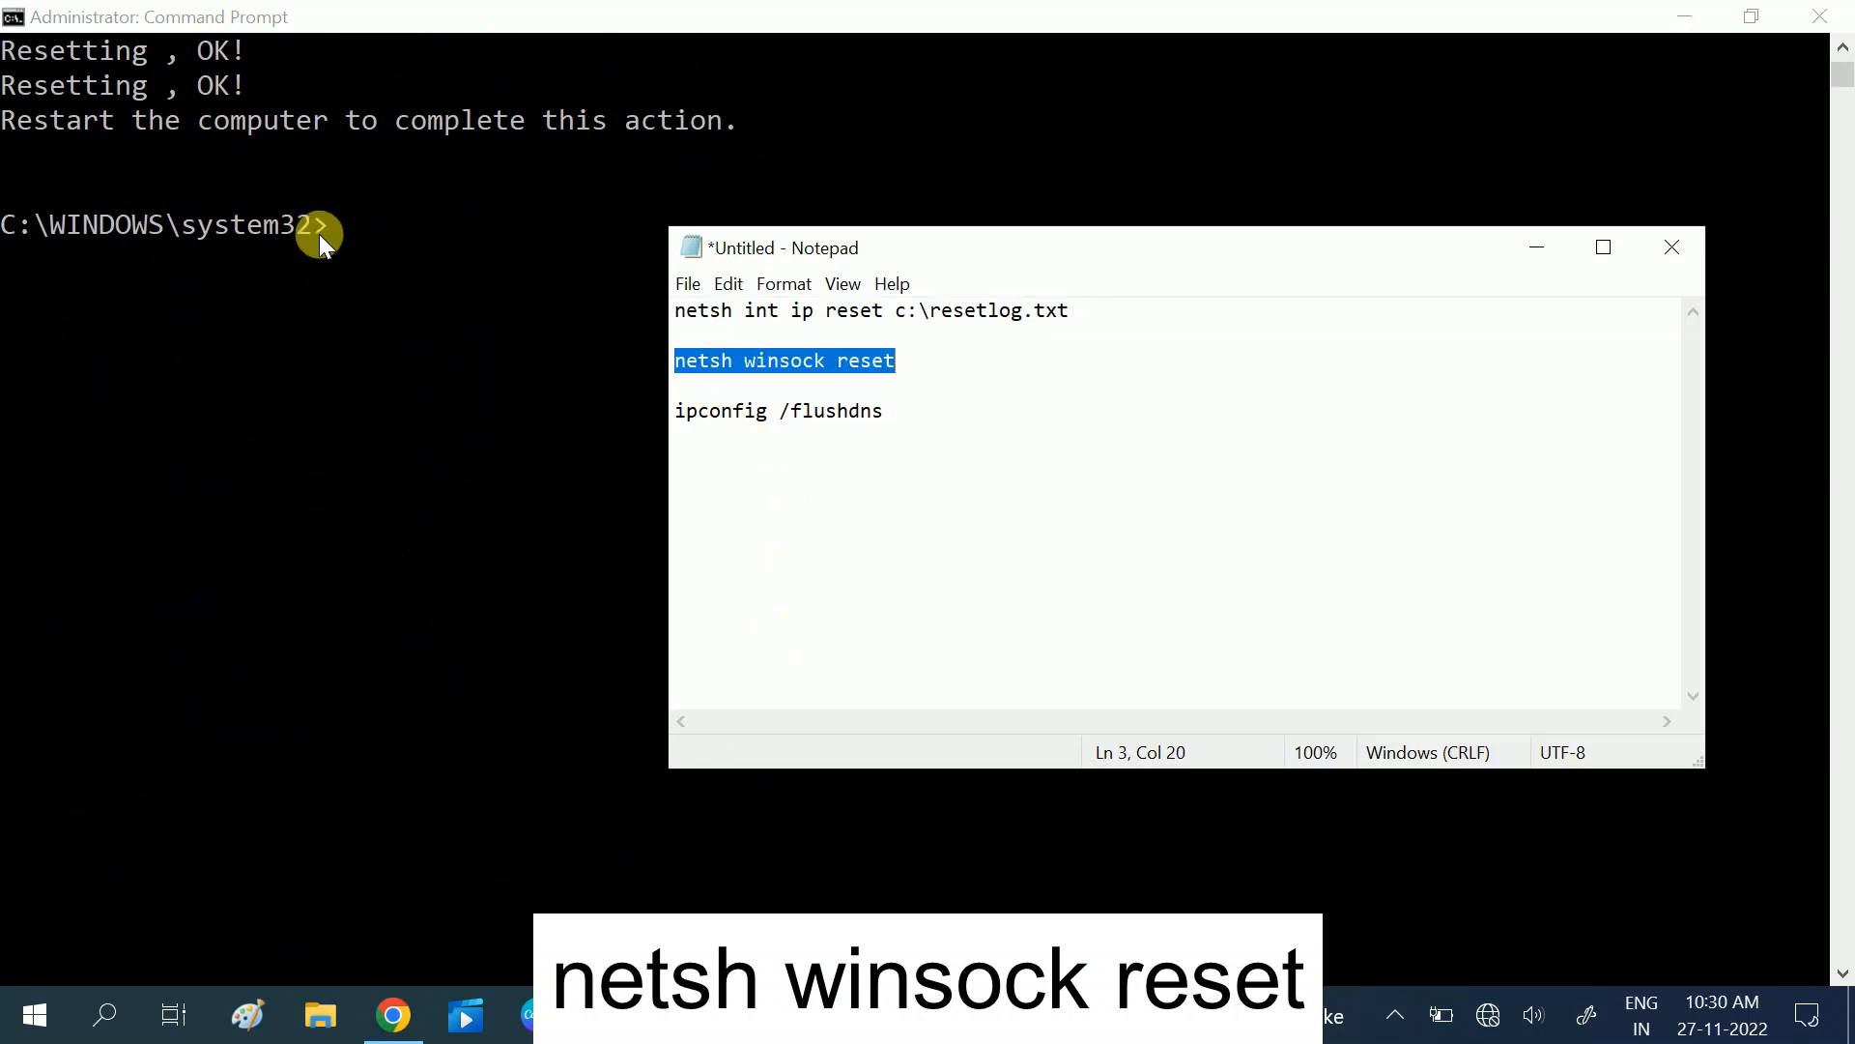
click(365, 236)
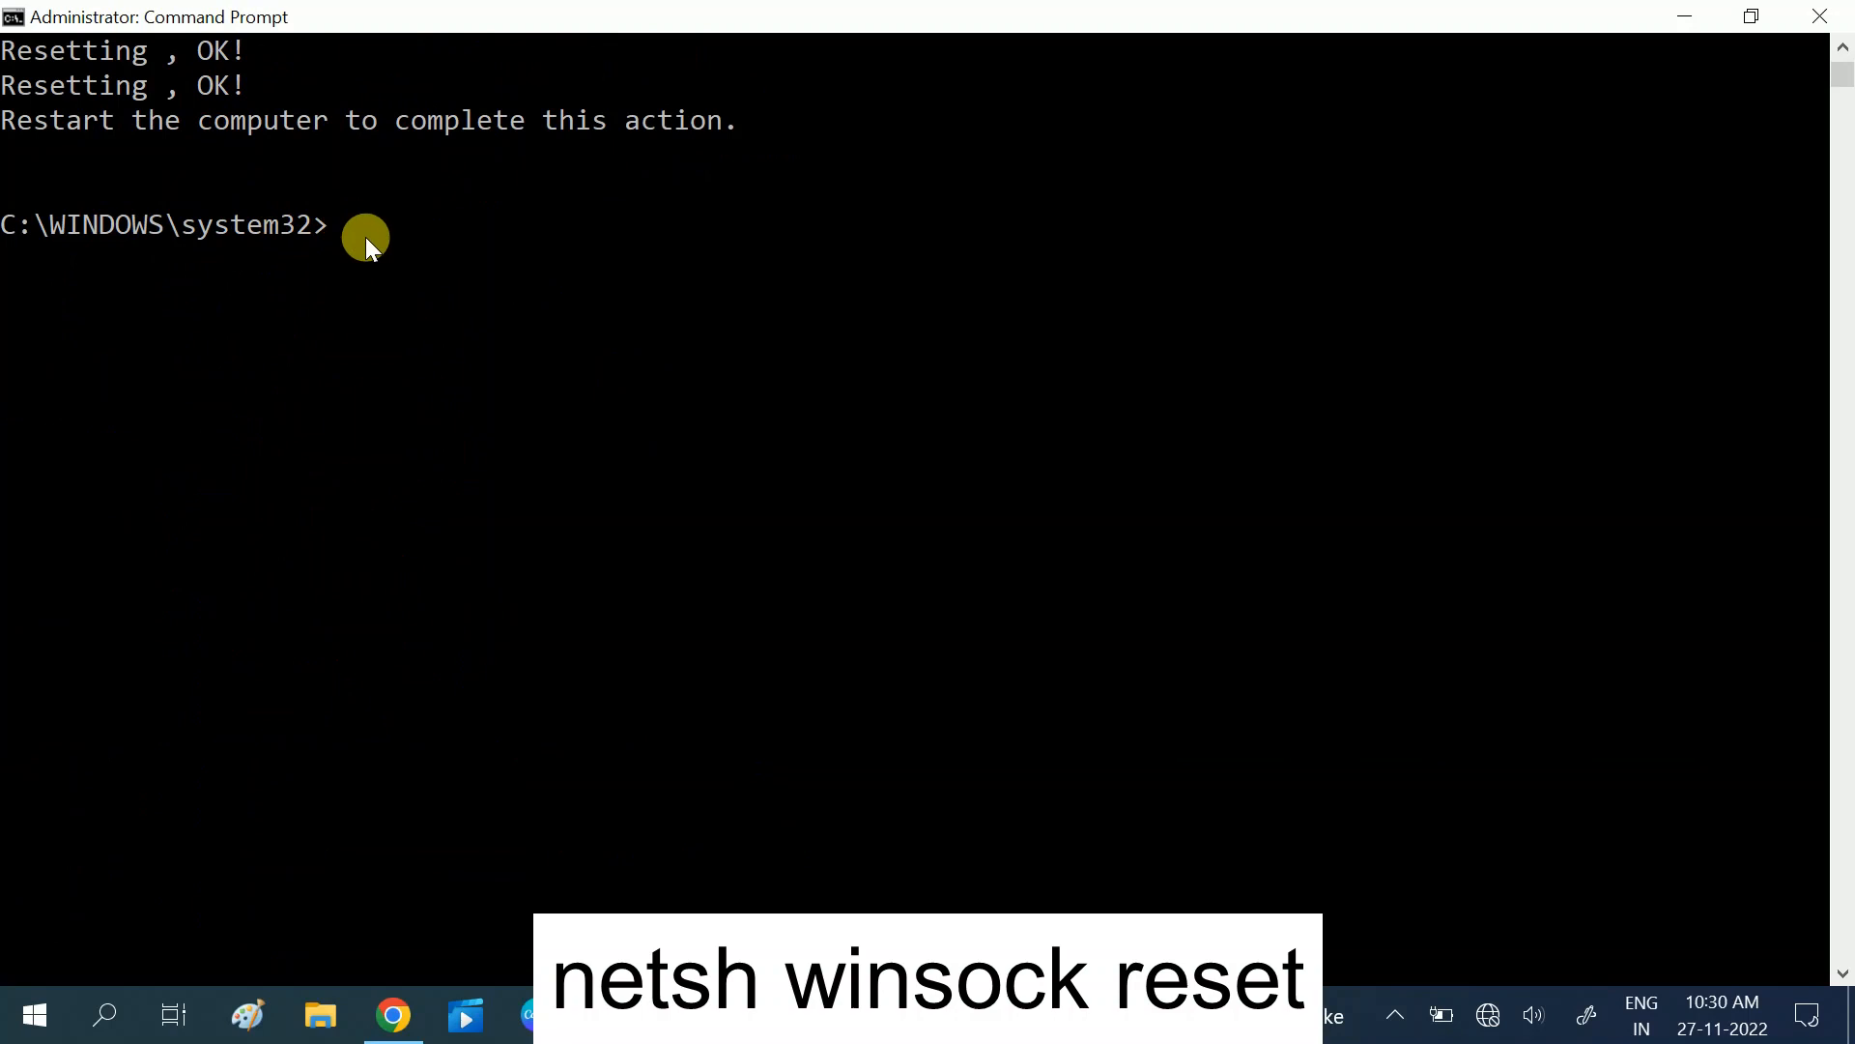
key(ctrl+v)
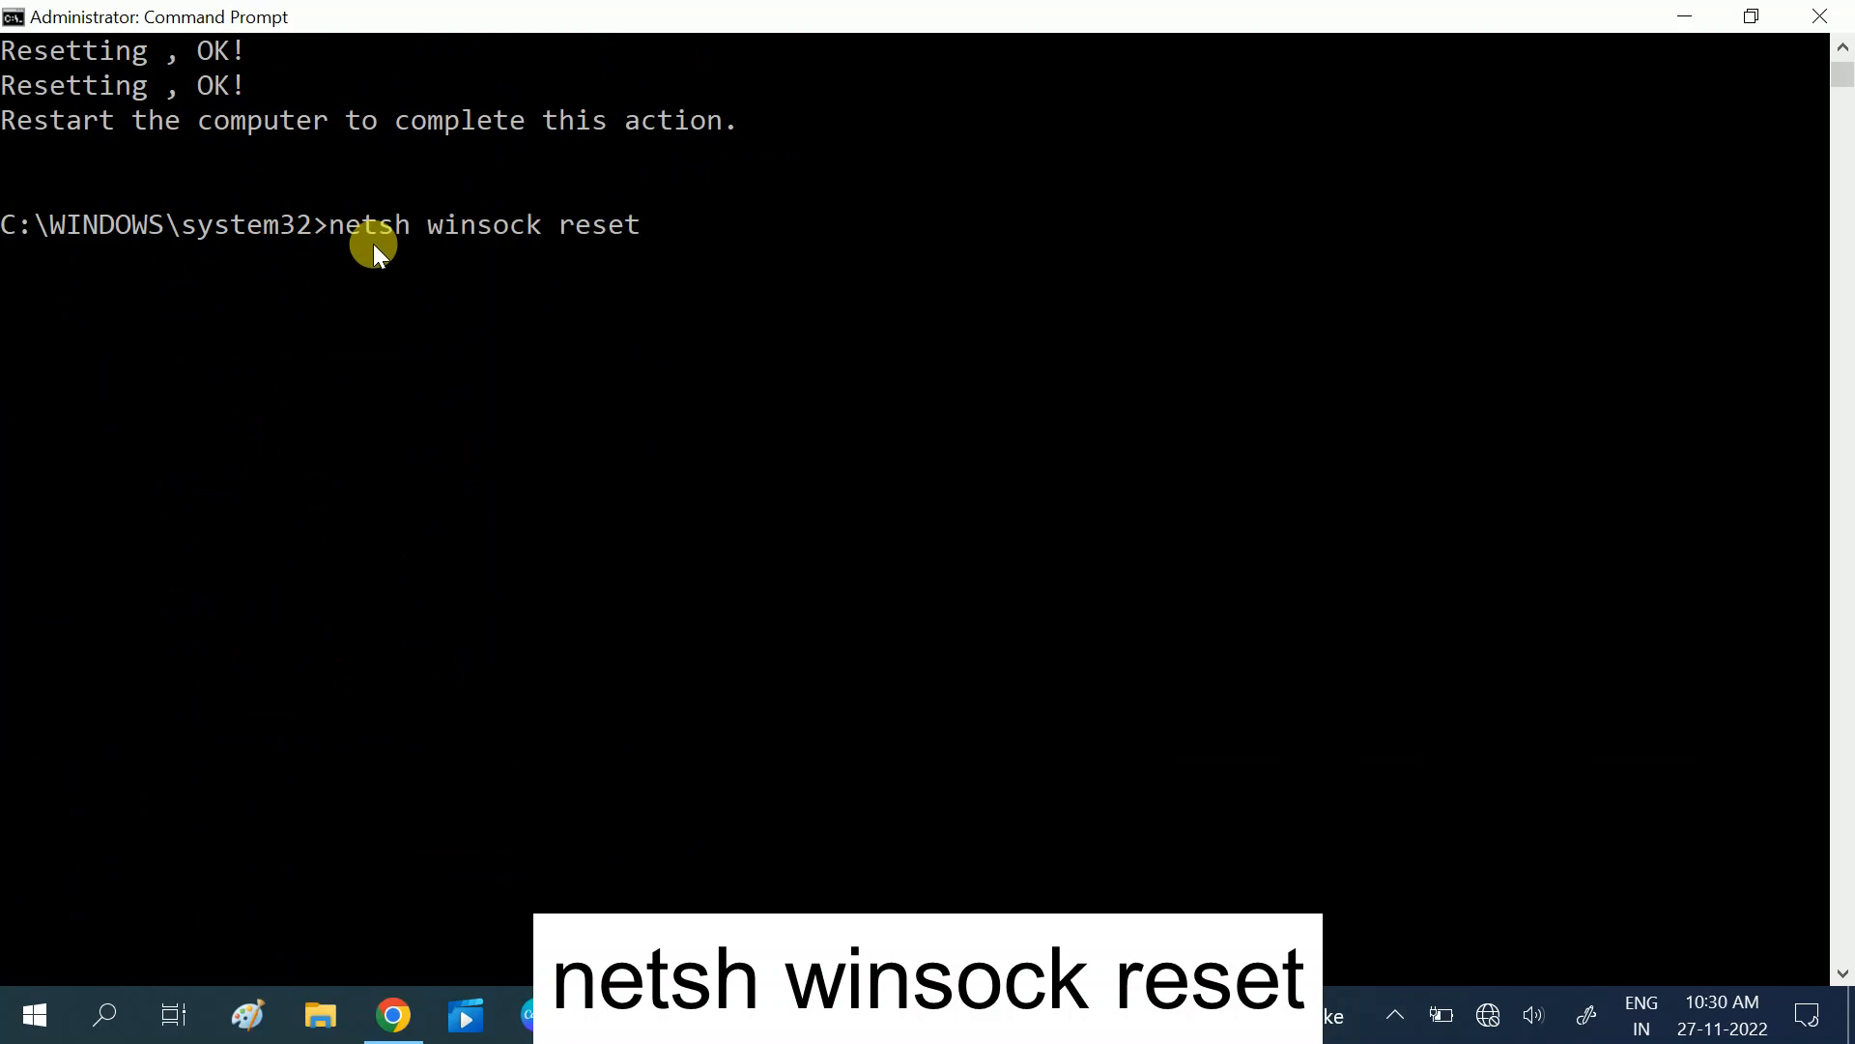
key(Return)
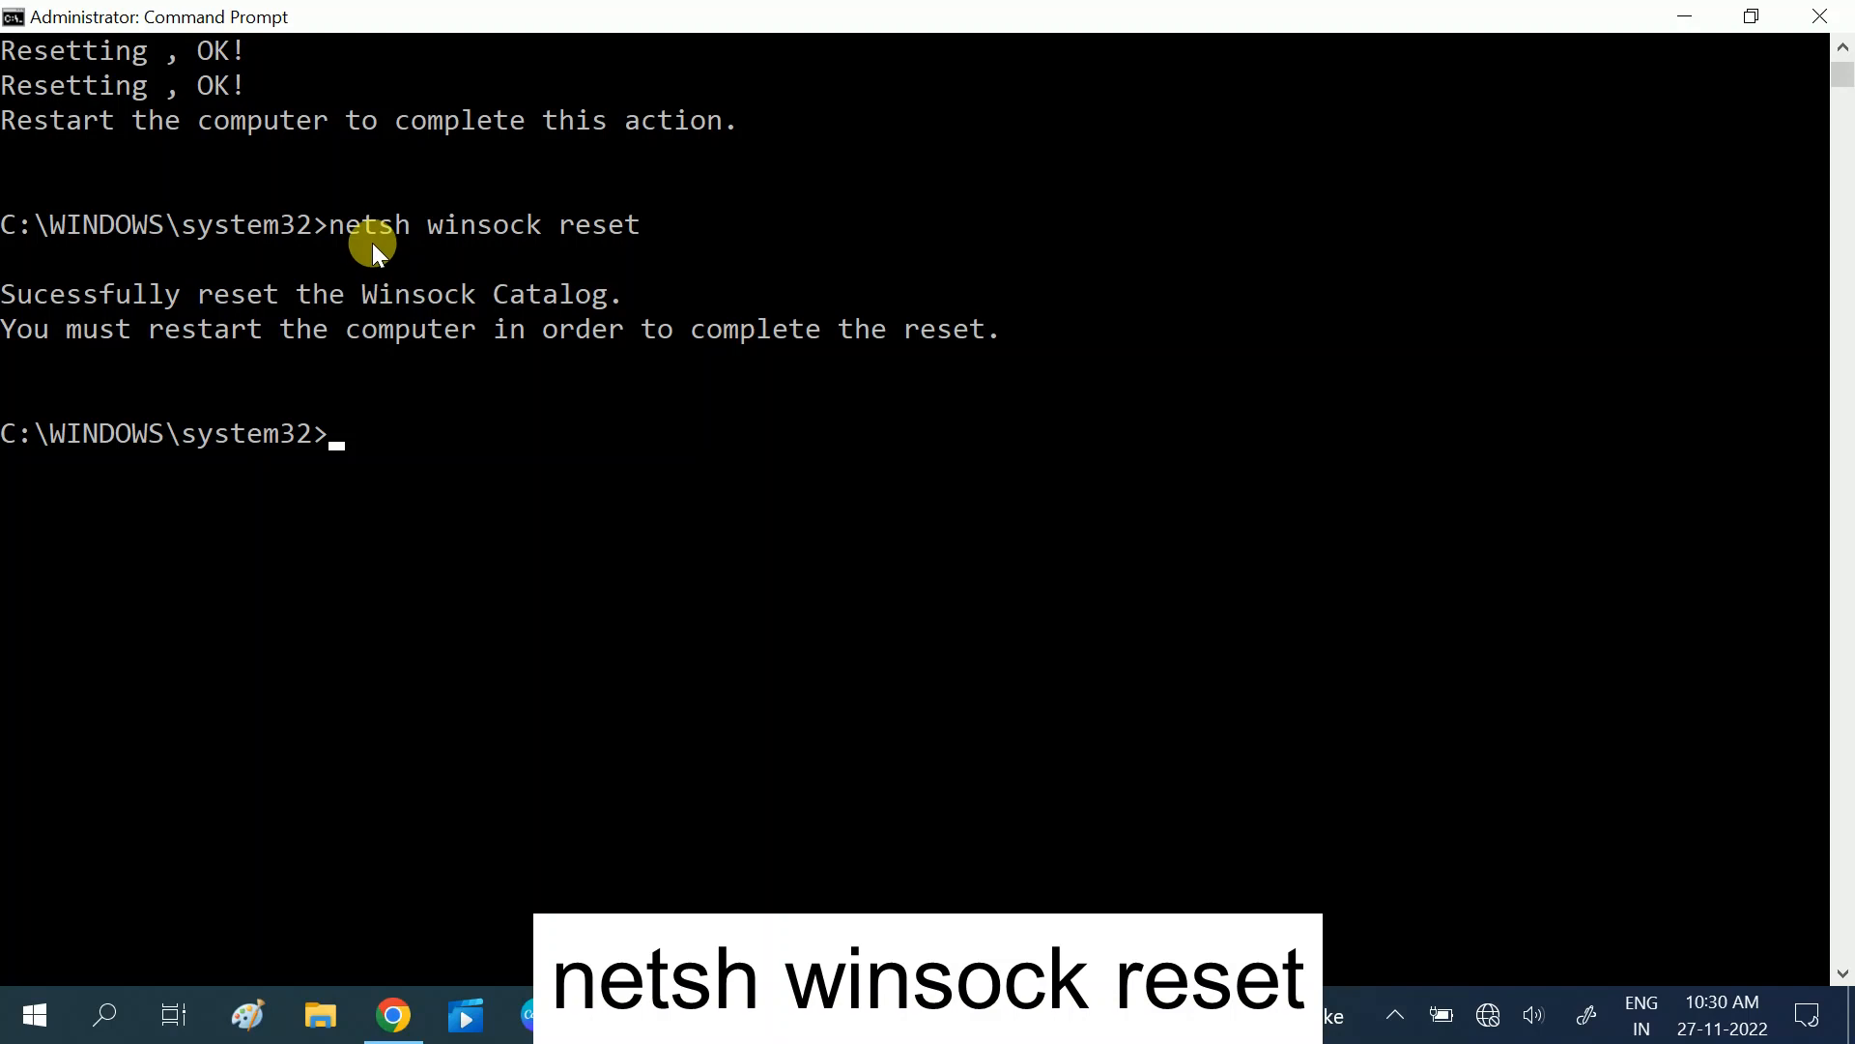
- Copy the command ipconfig /flushdns from the Notepad note and run it in Command Prompt
click(827, 1015)
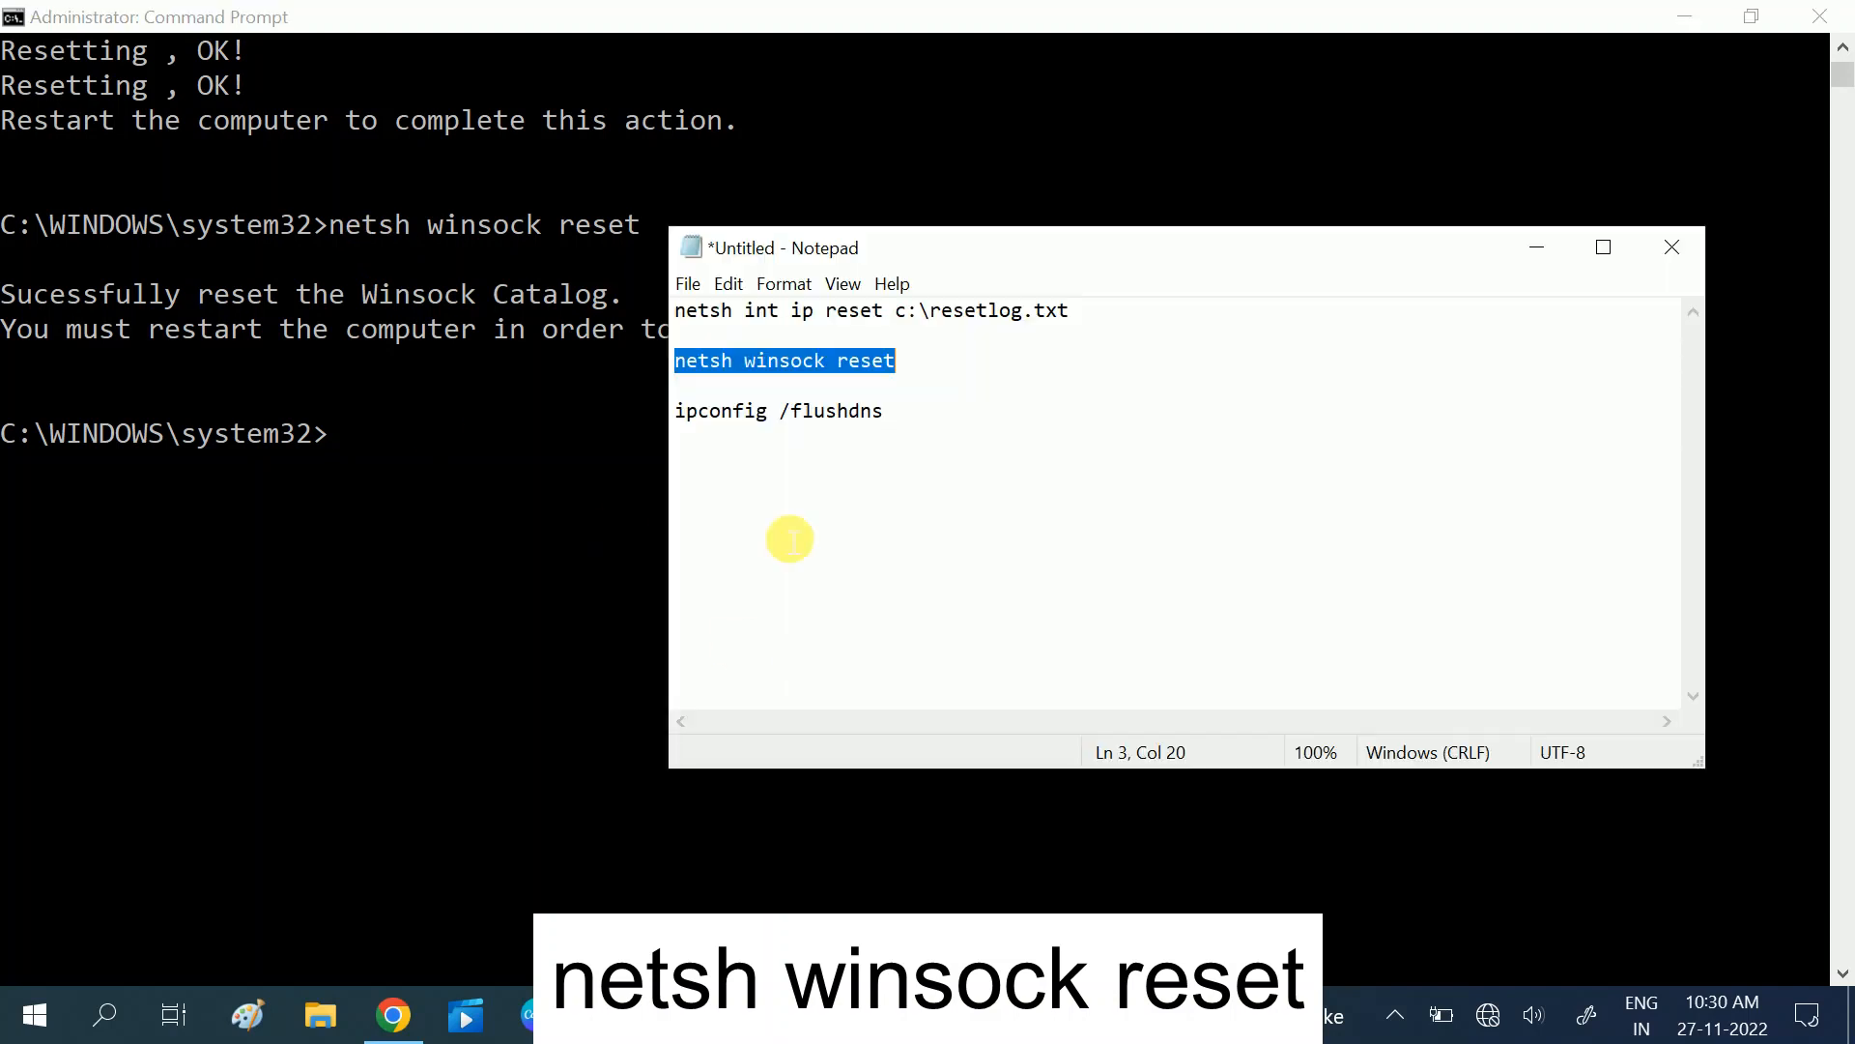
drag(676, 413, 916, 416)
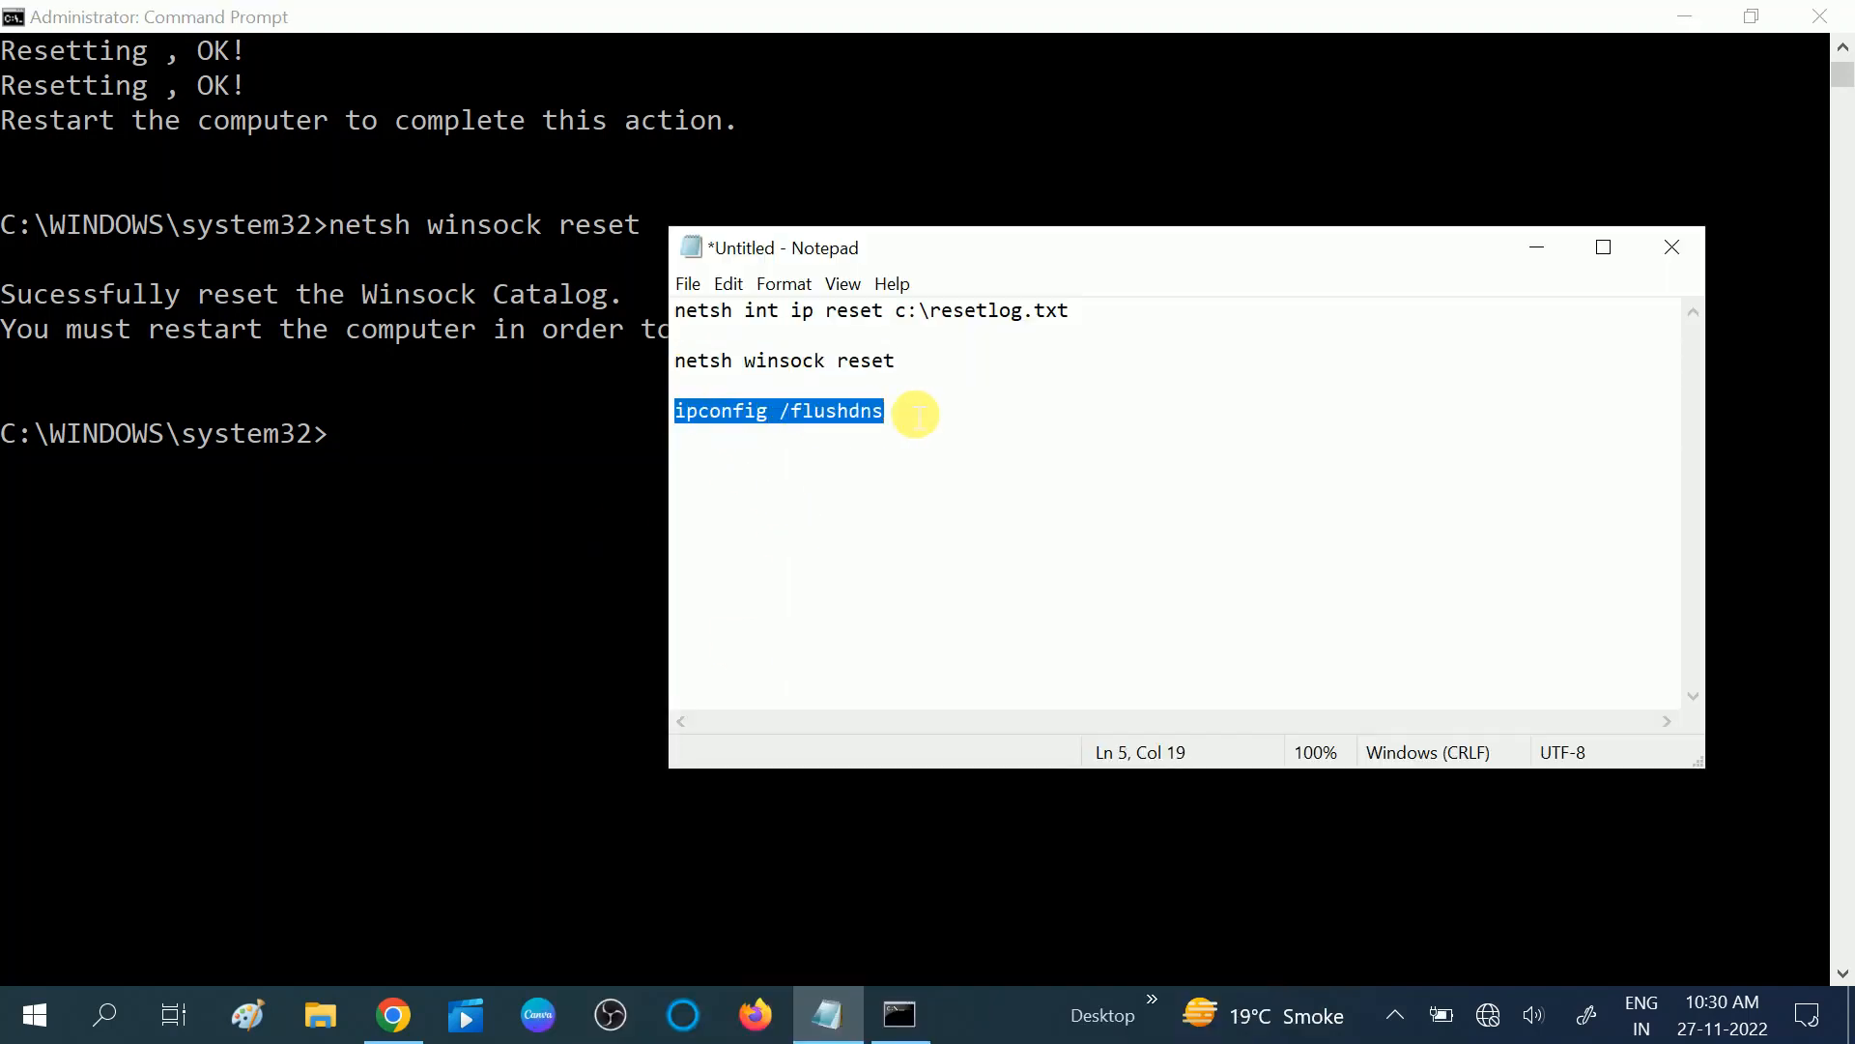
click(346, 451)
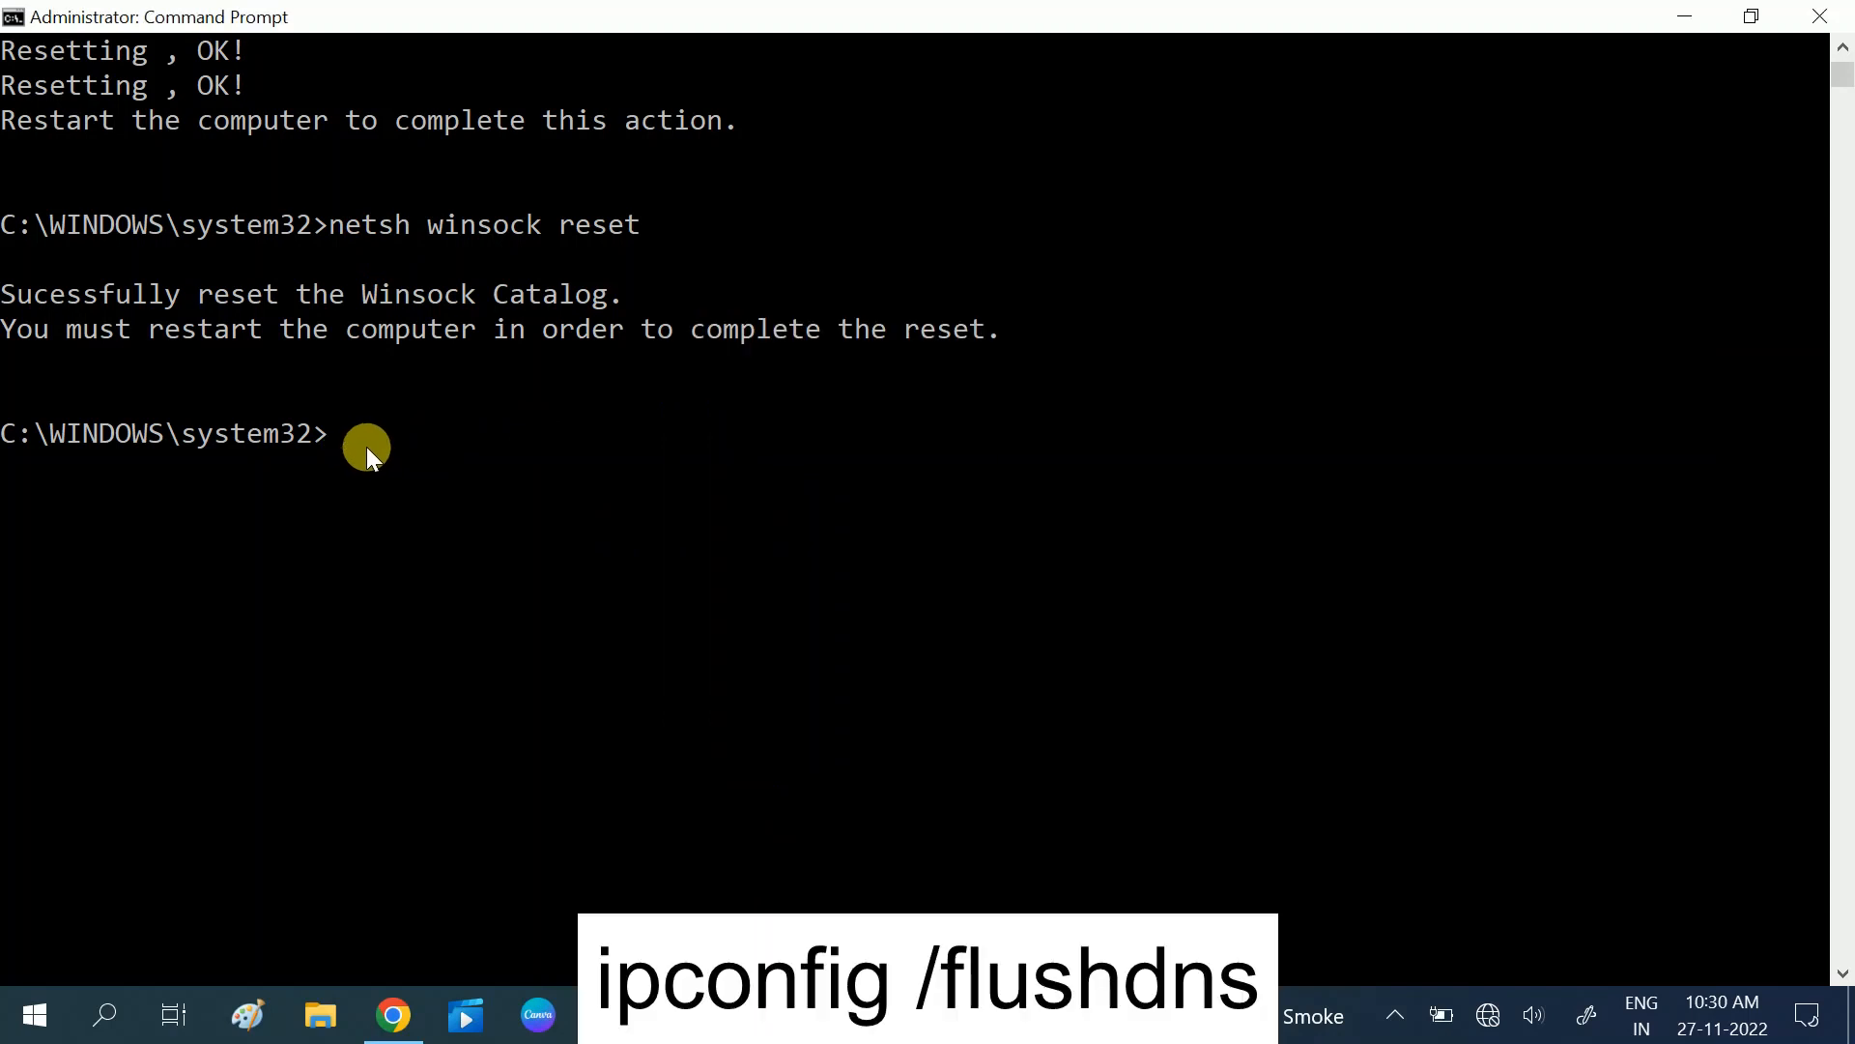
text(ipconfig /flushdns)
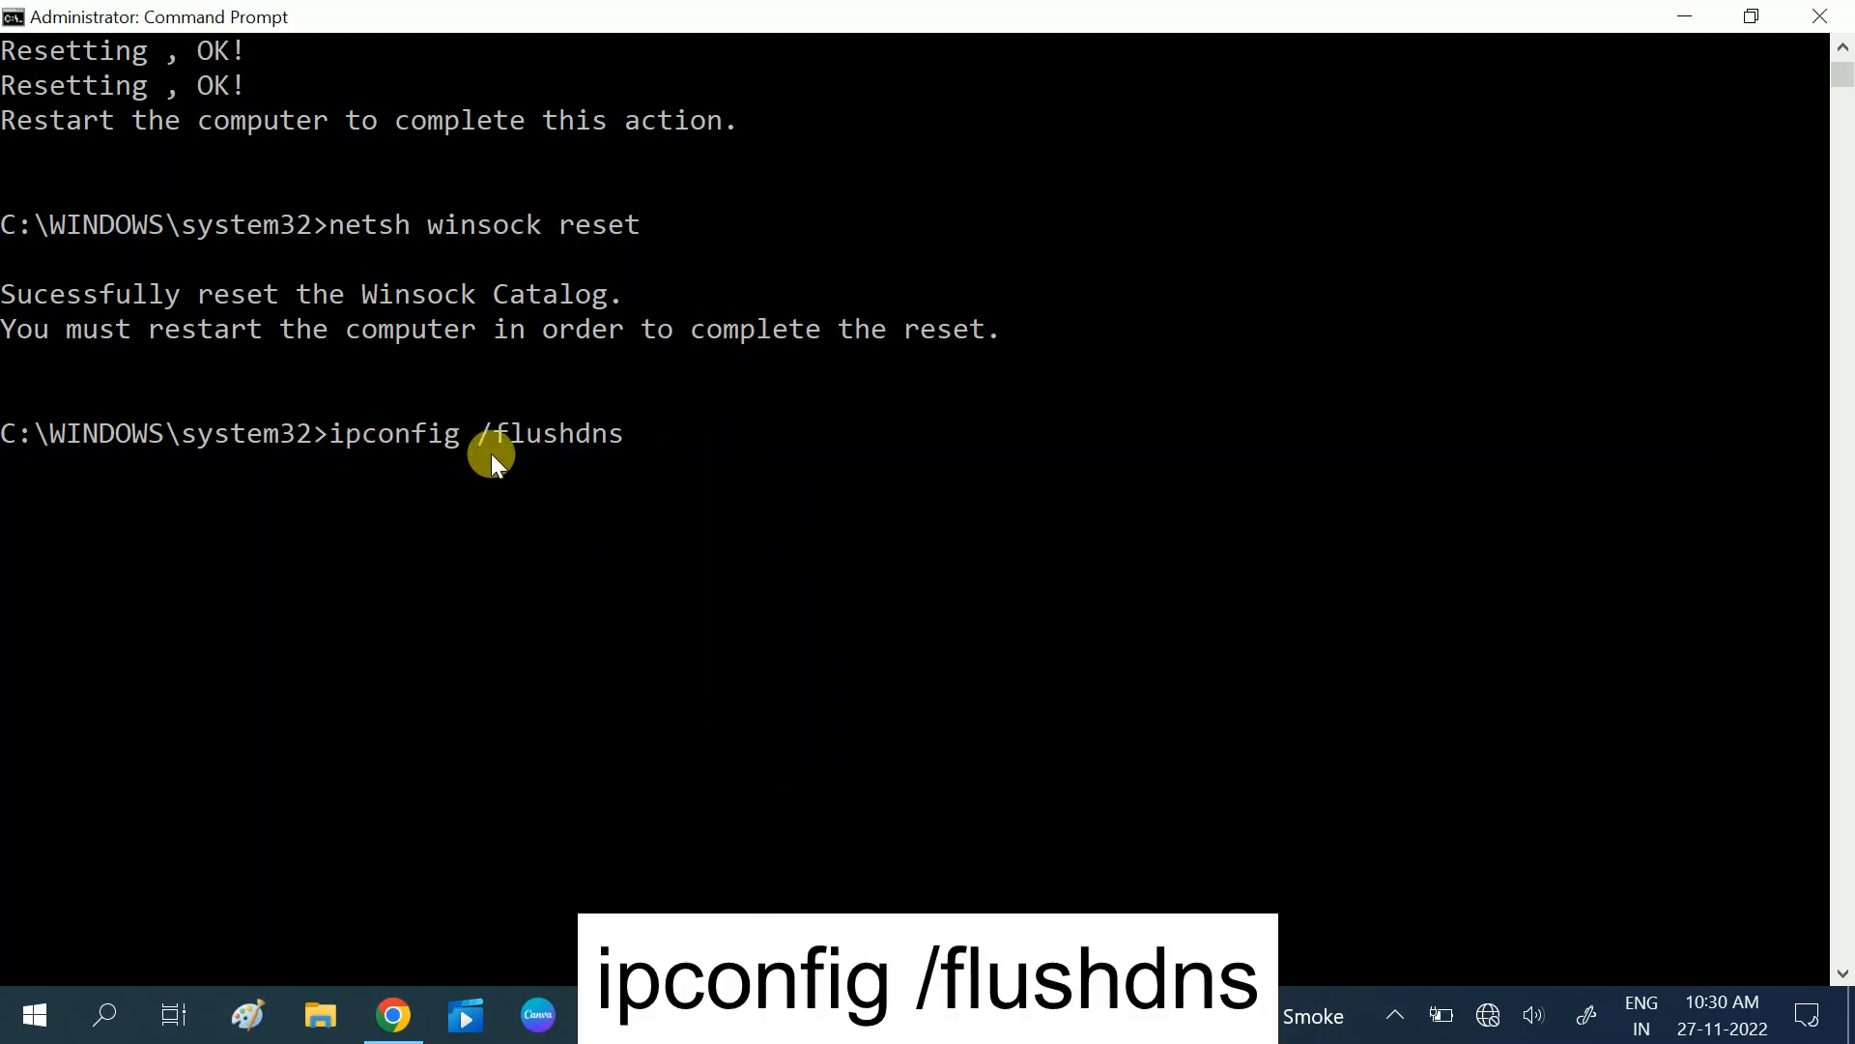
key(Return)
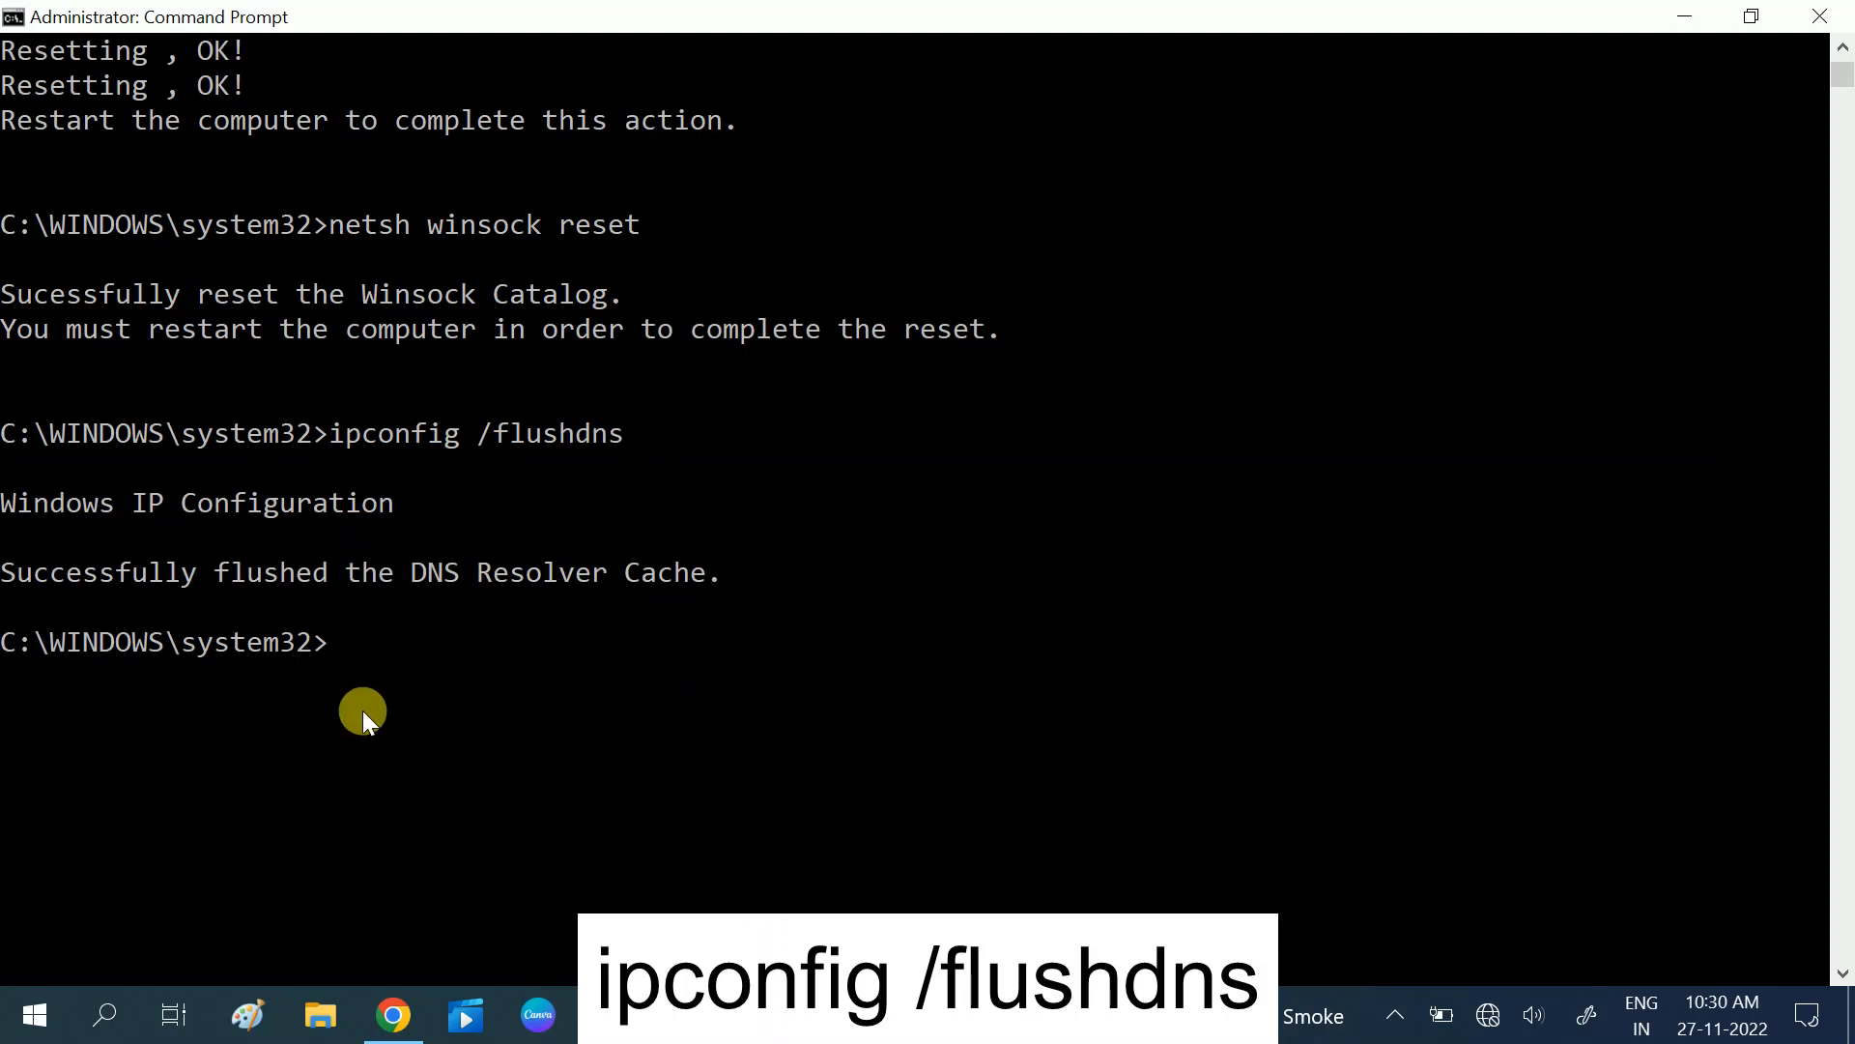
- Restart the computer and refresh the desktop after it has started up again
click(33, 1032)
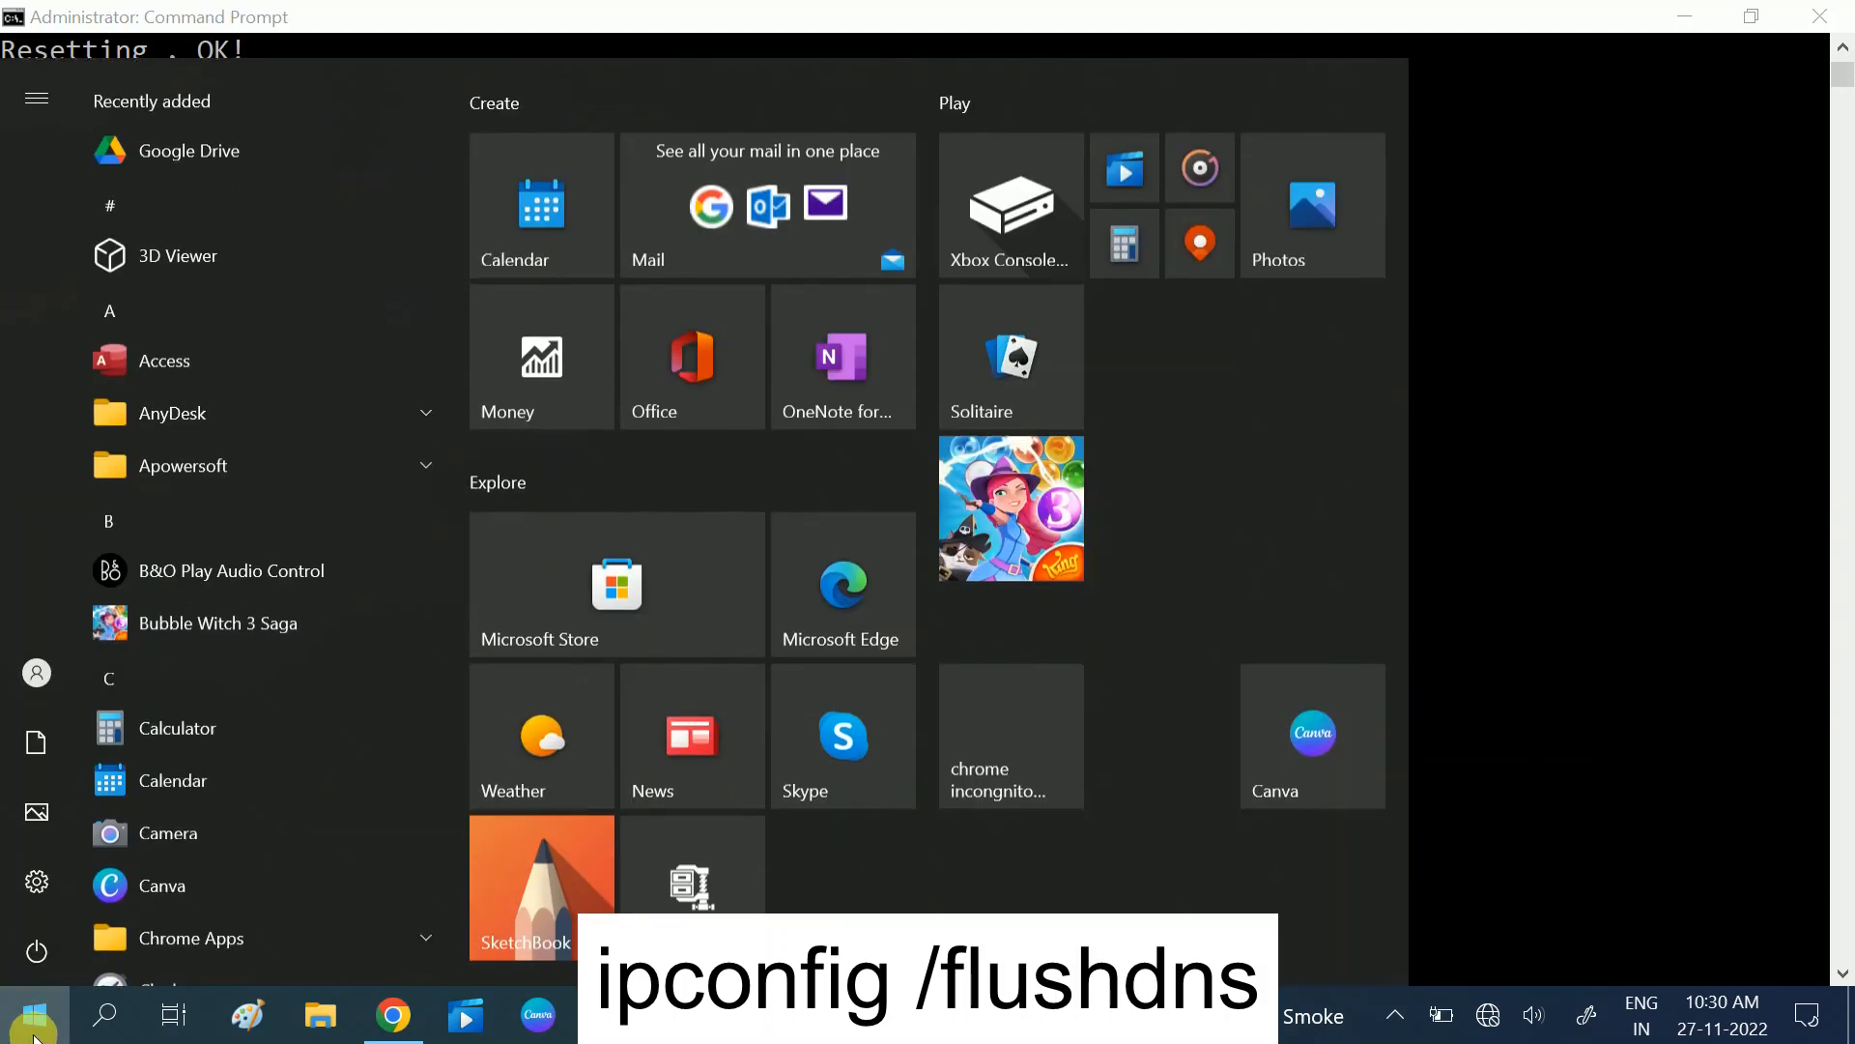
click(43, 949)
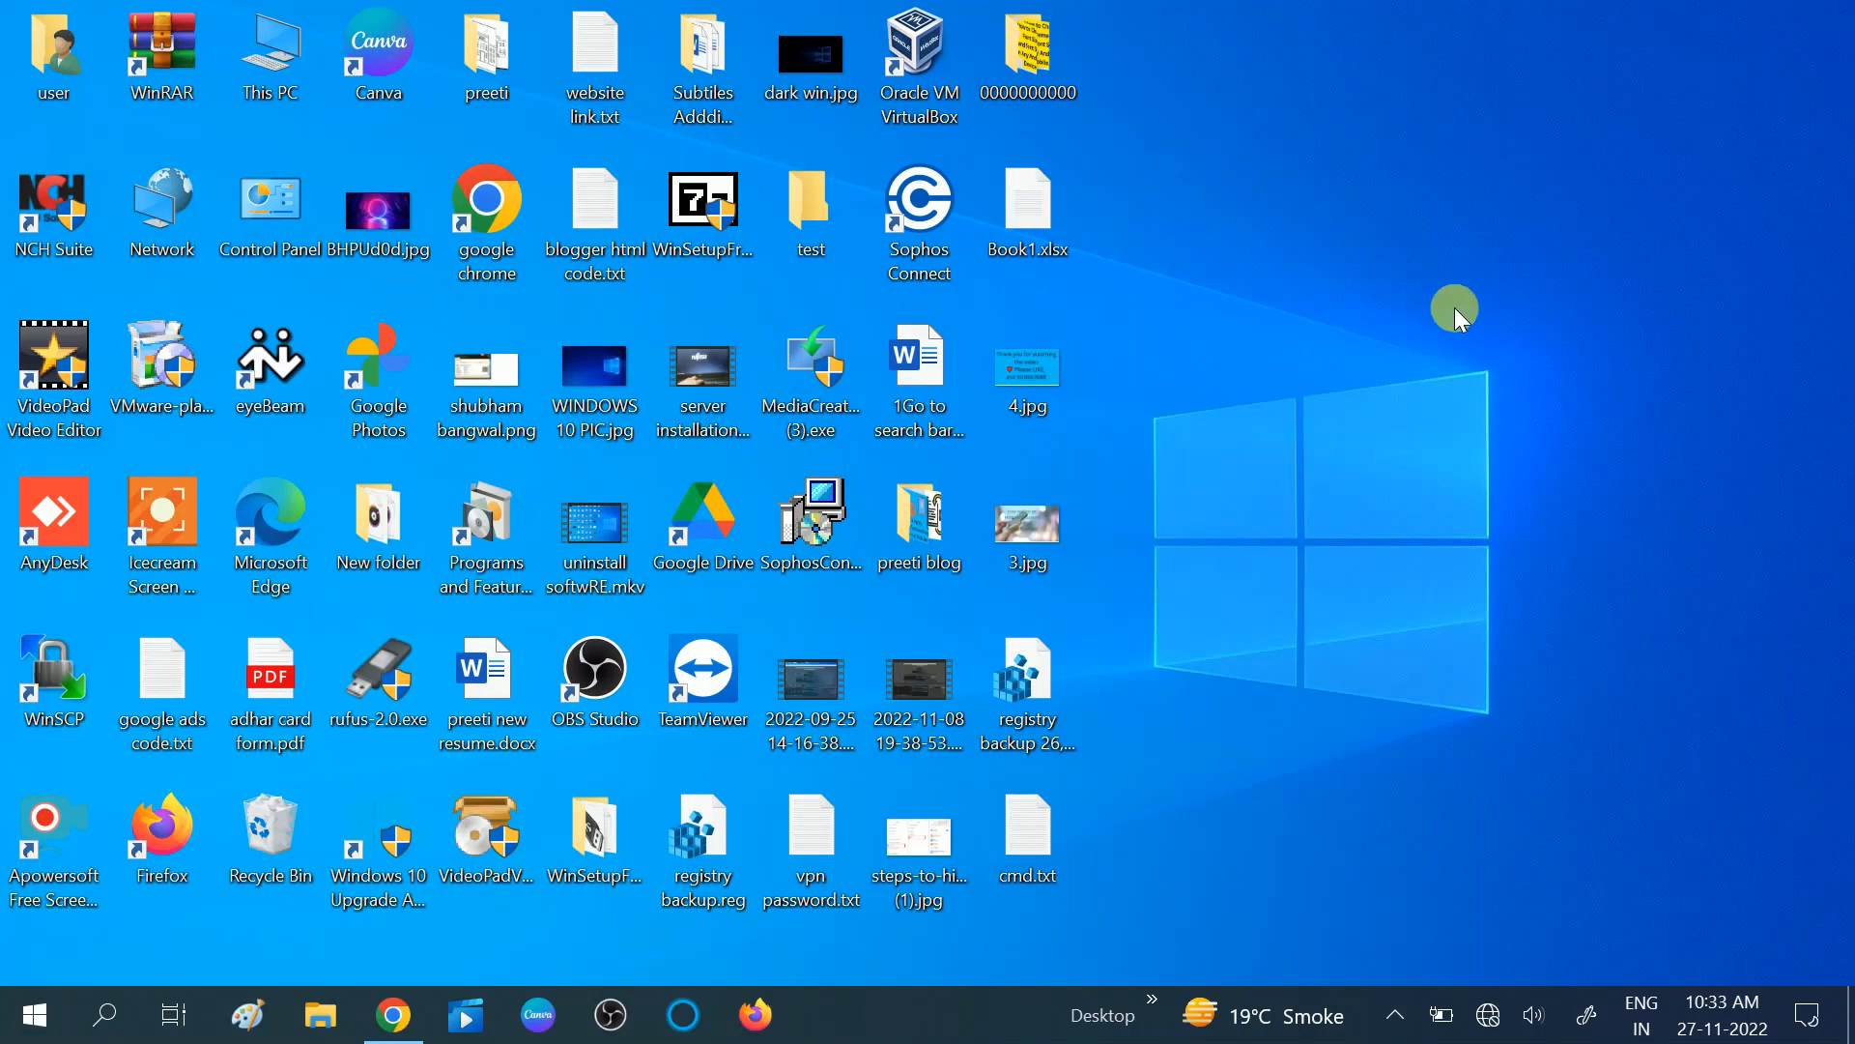
right_click(1453, 307)
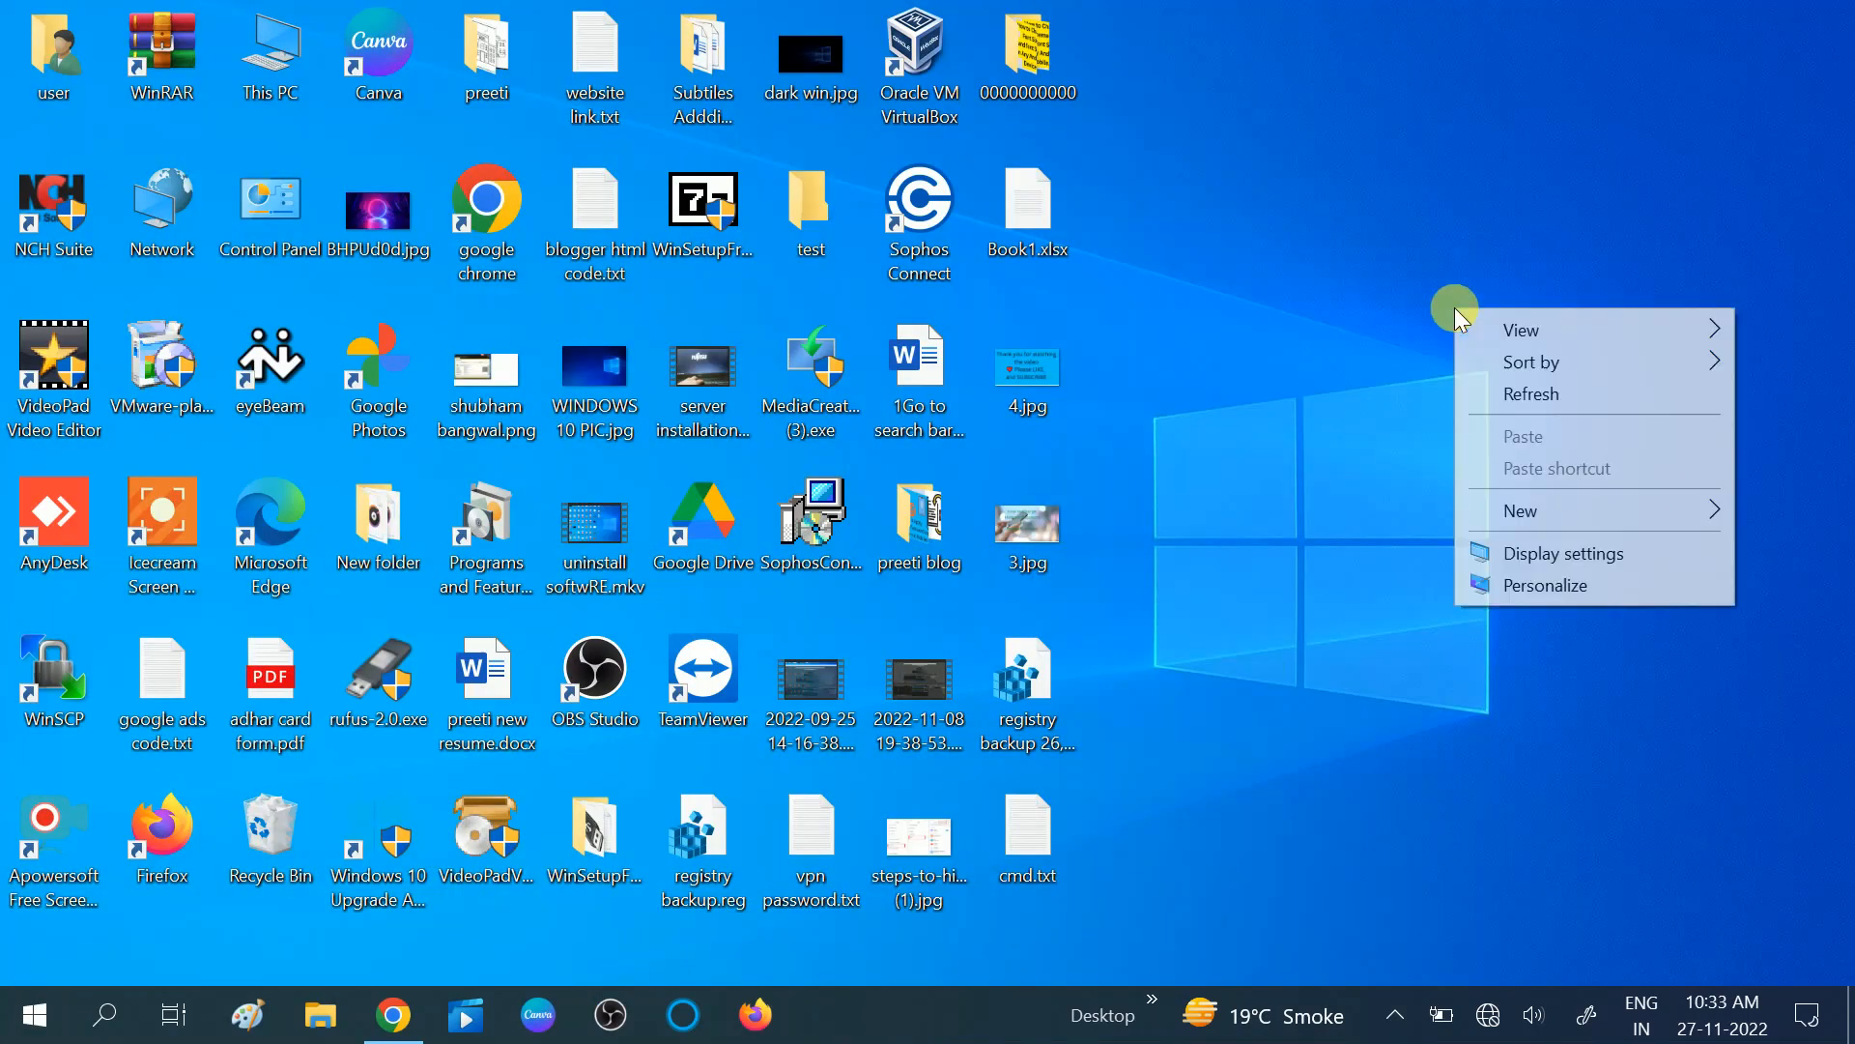
click(1507, 382)
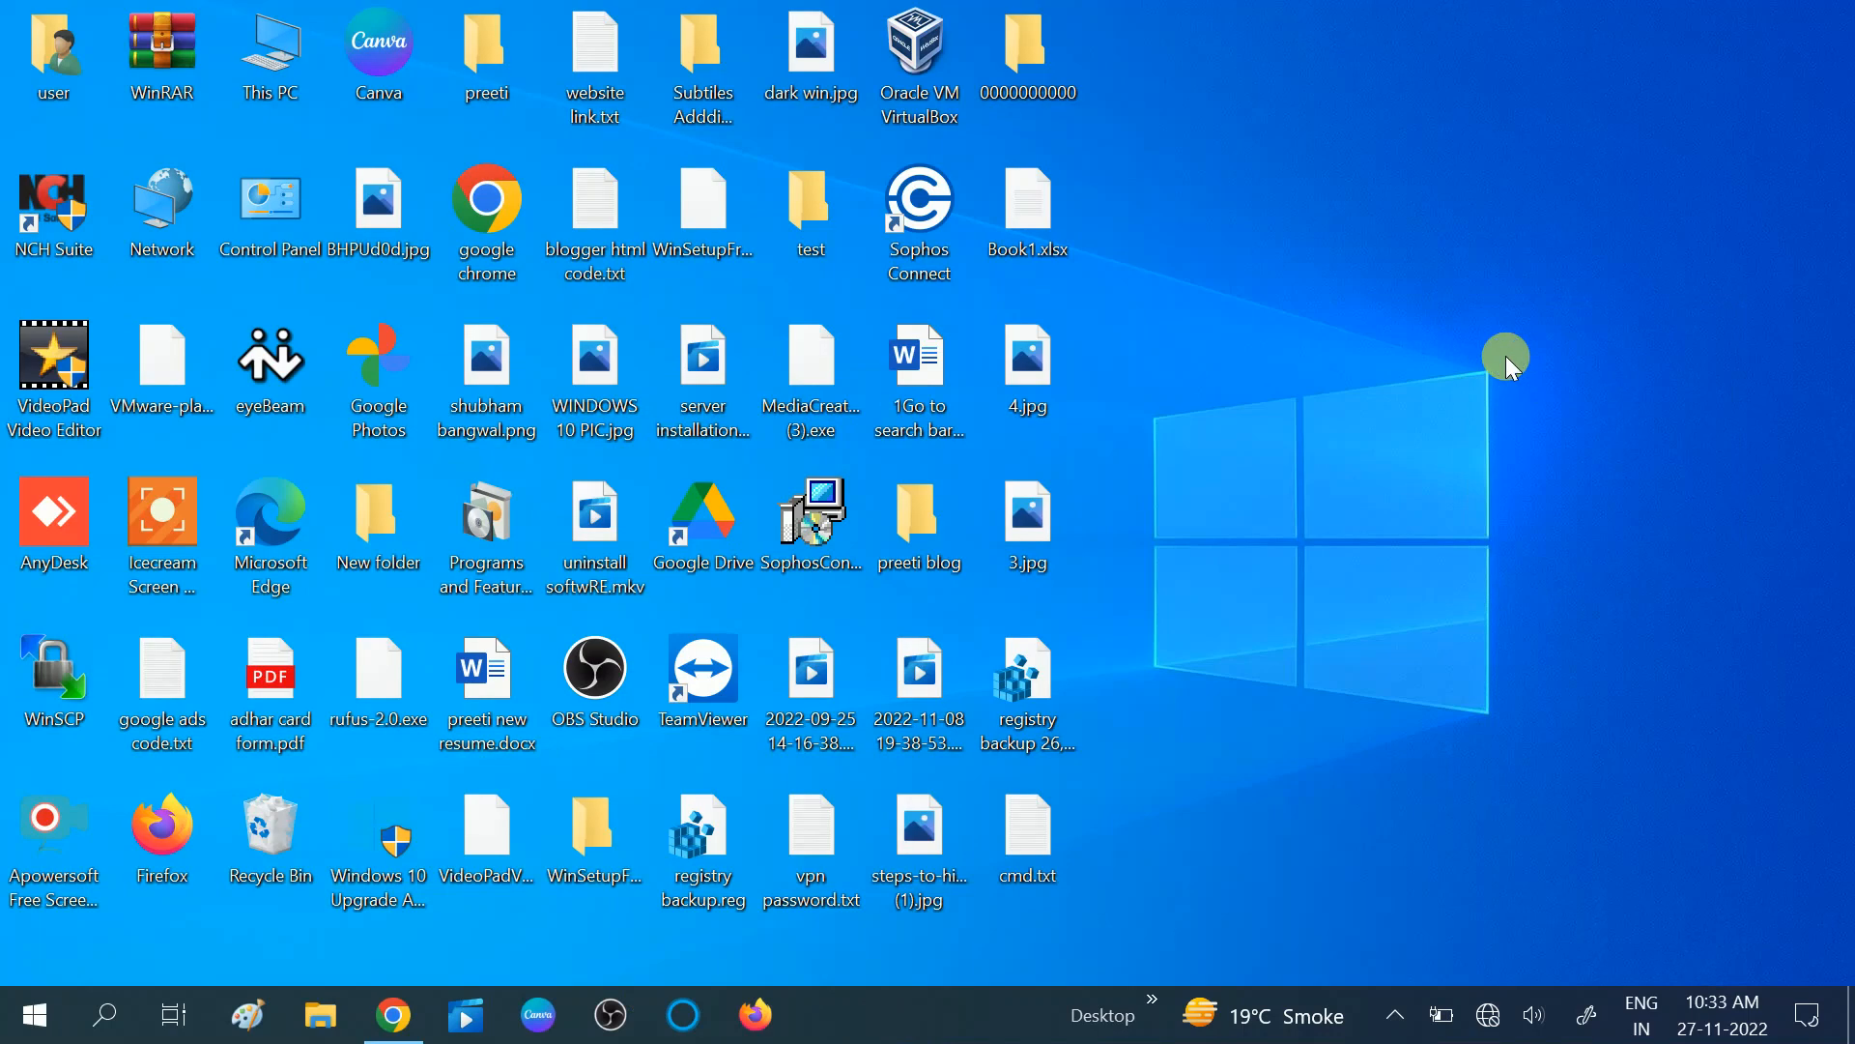
right_click(1507, 358)
click(1575, 440)
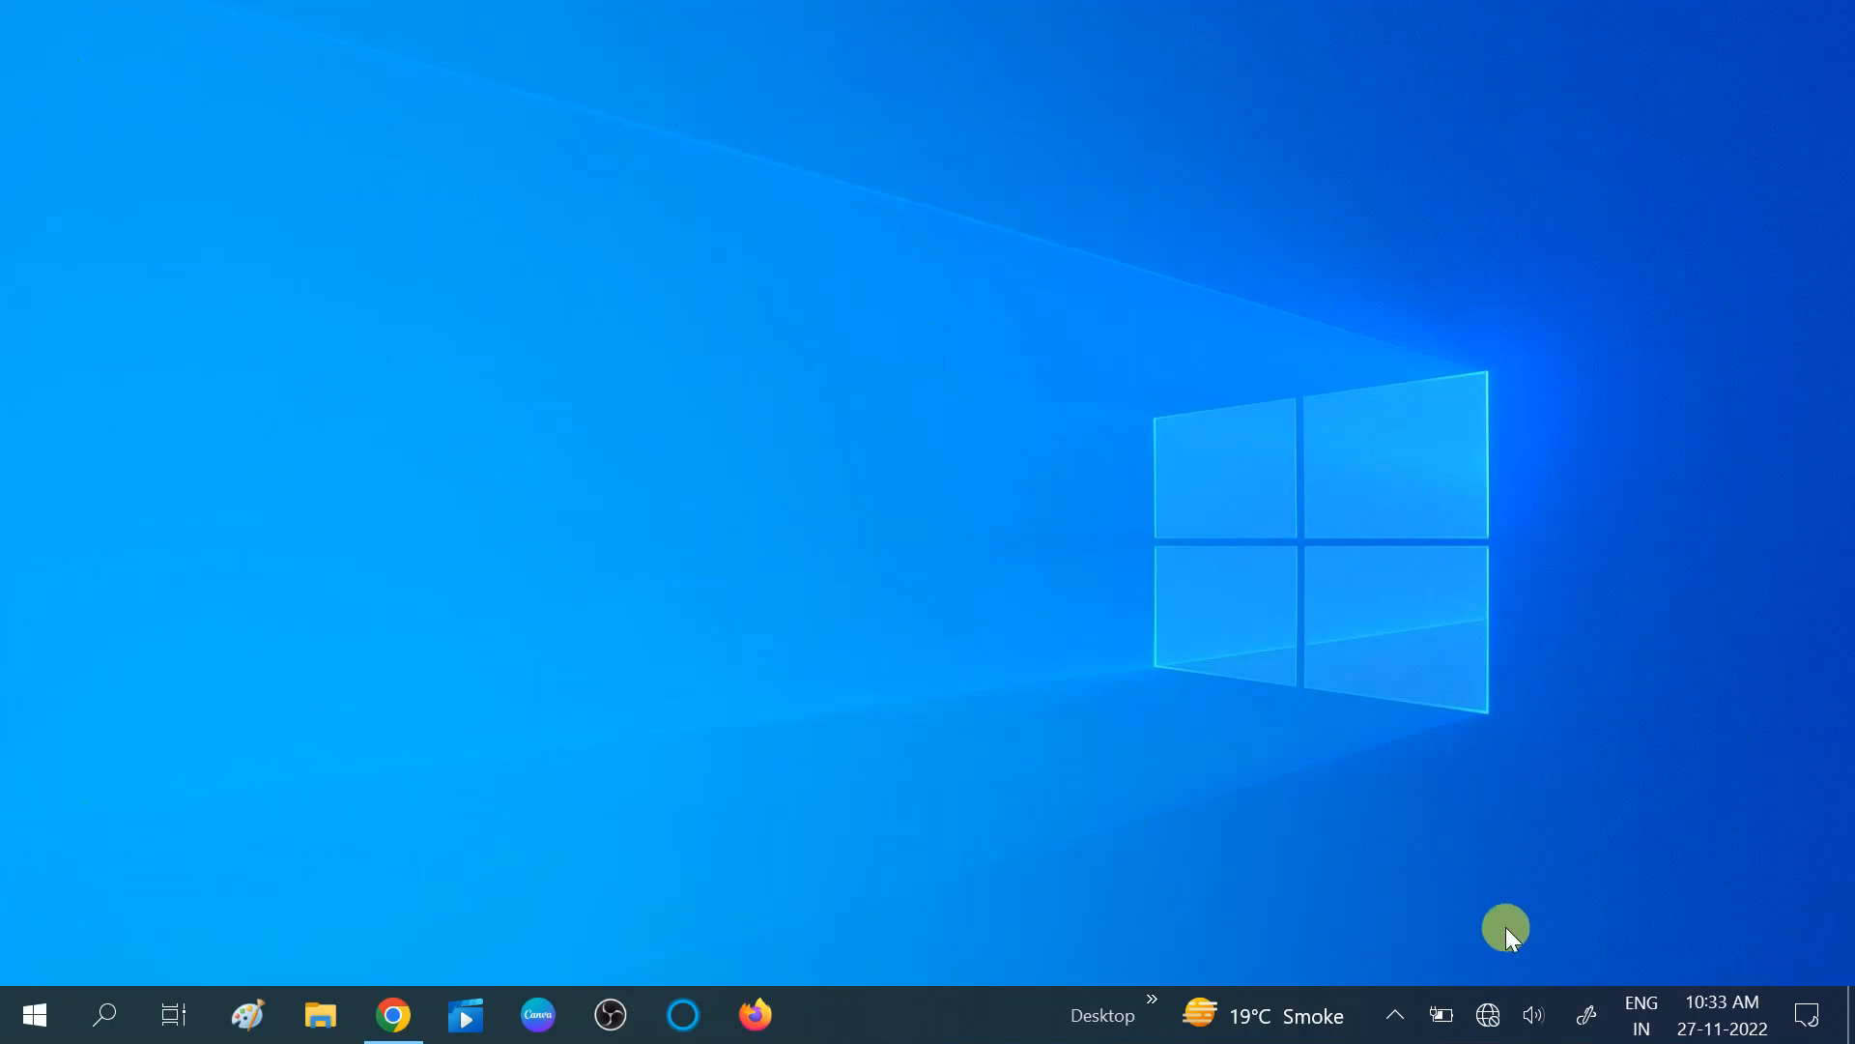
- Connect to the VivoY95 Wi-Fi network and close the list of available networks
click(1489, 1013)
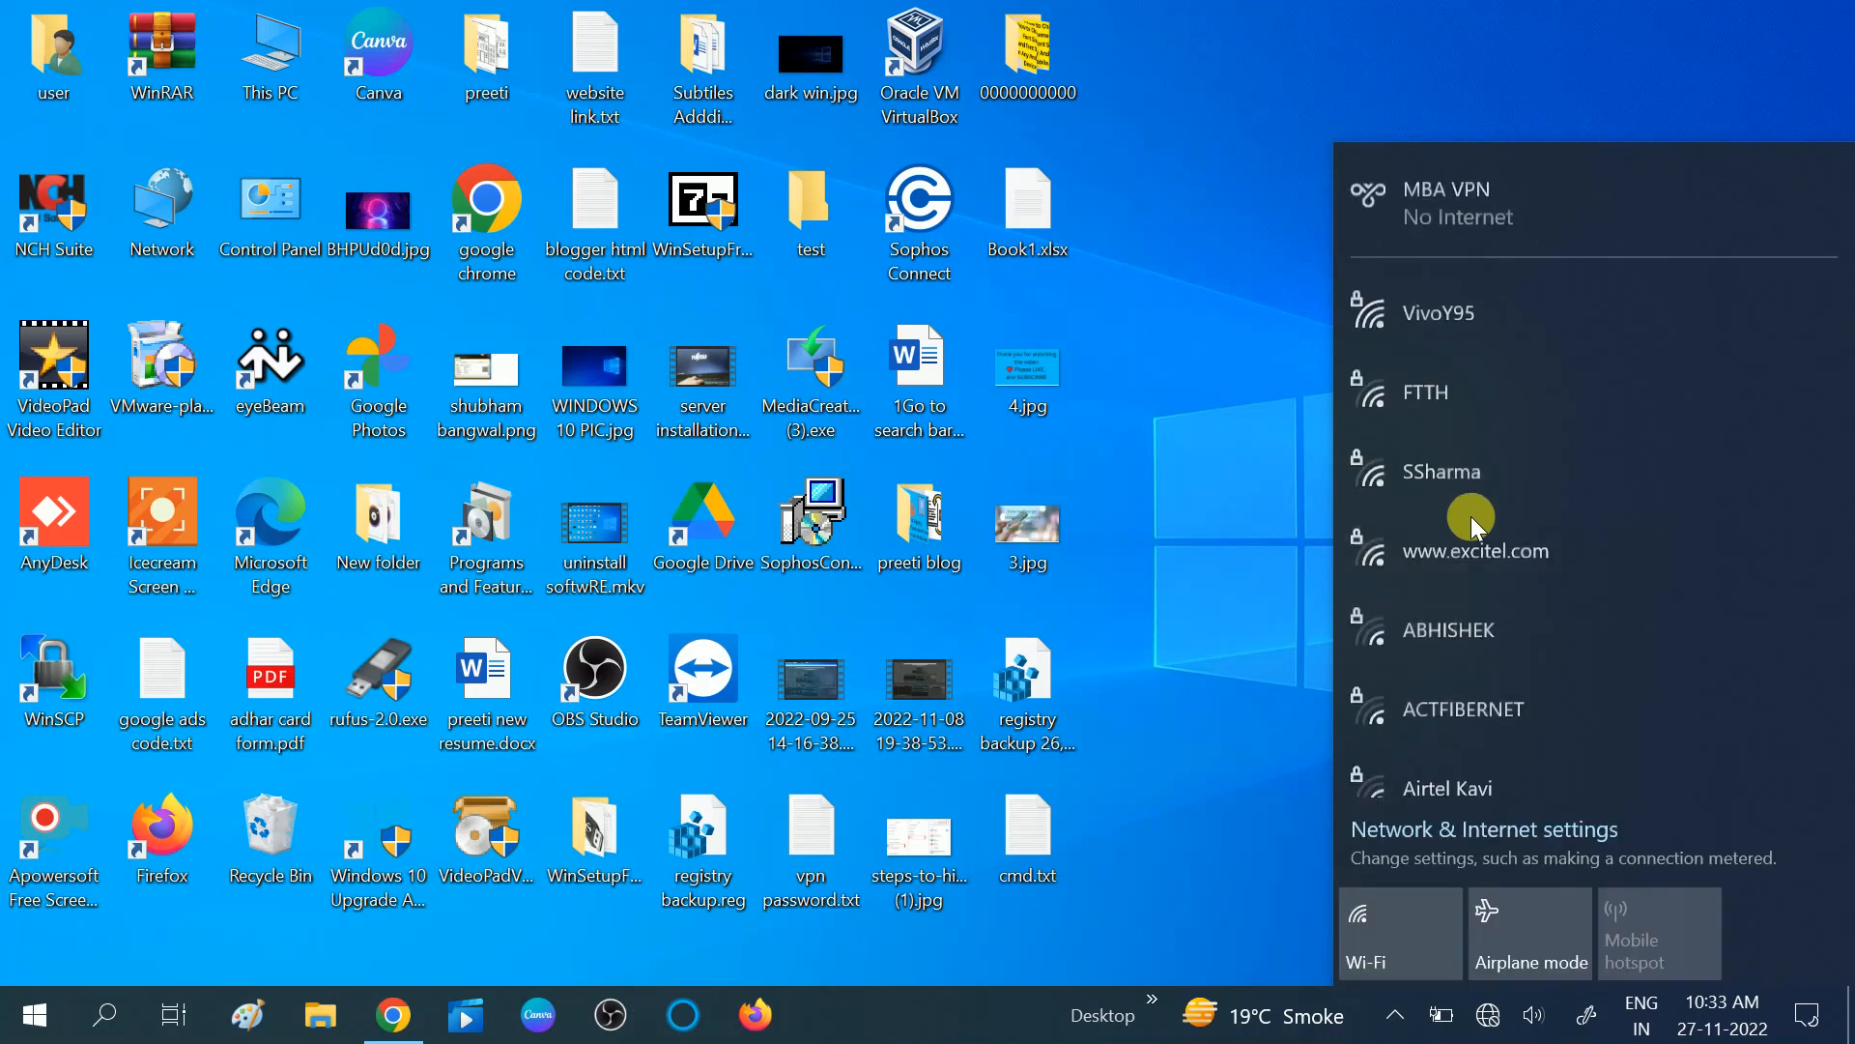
click(1422, 304)
click(1708, 440)
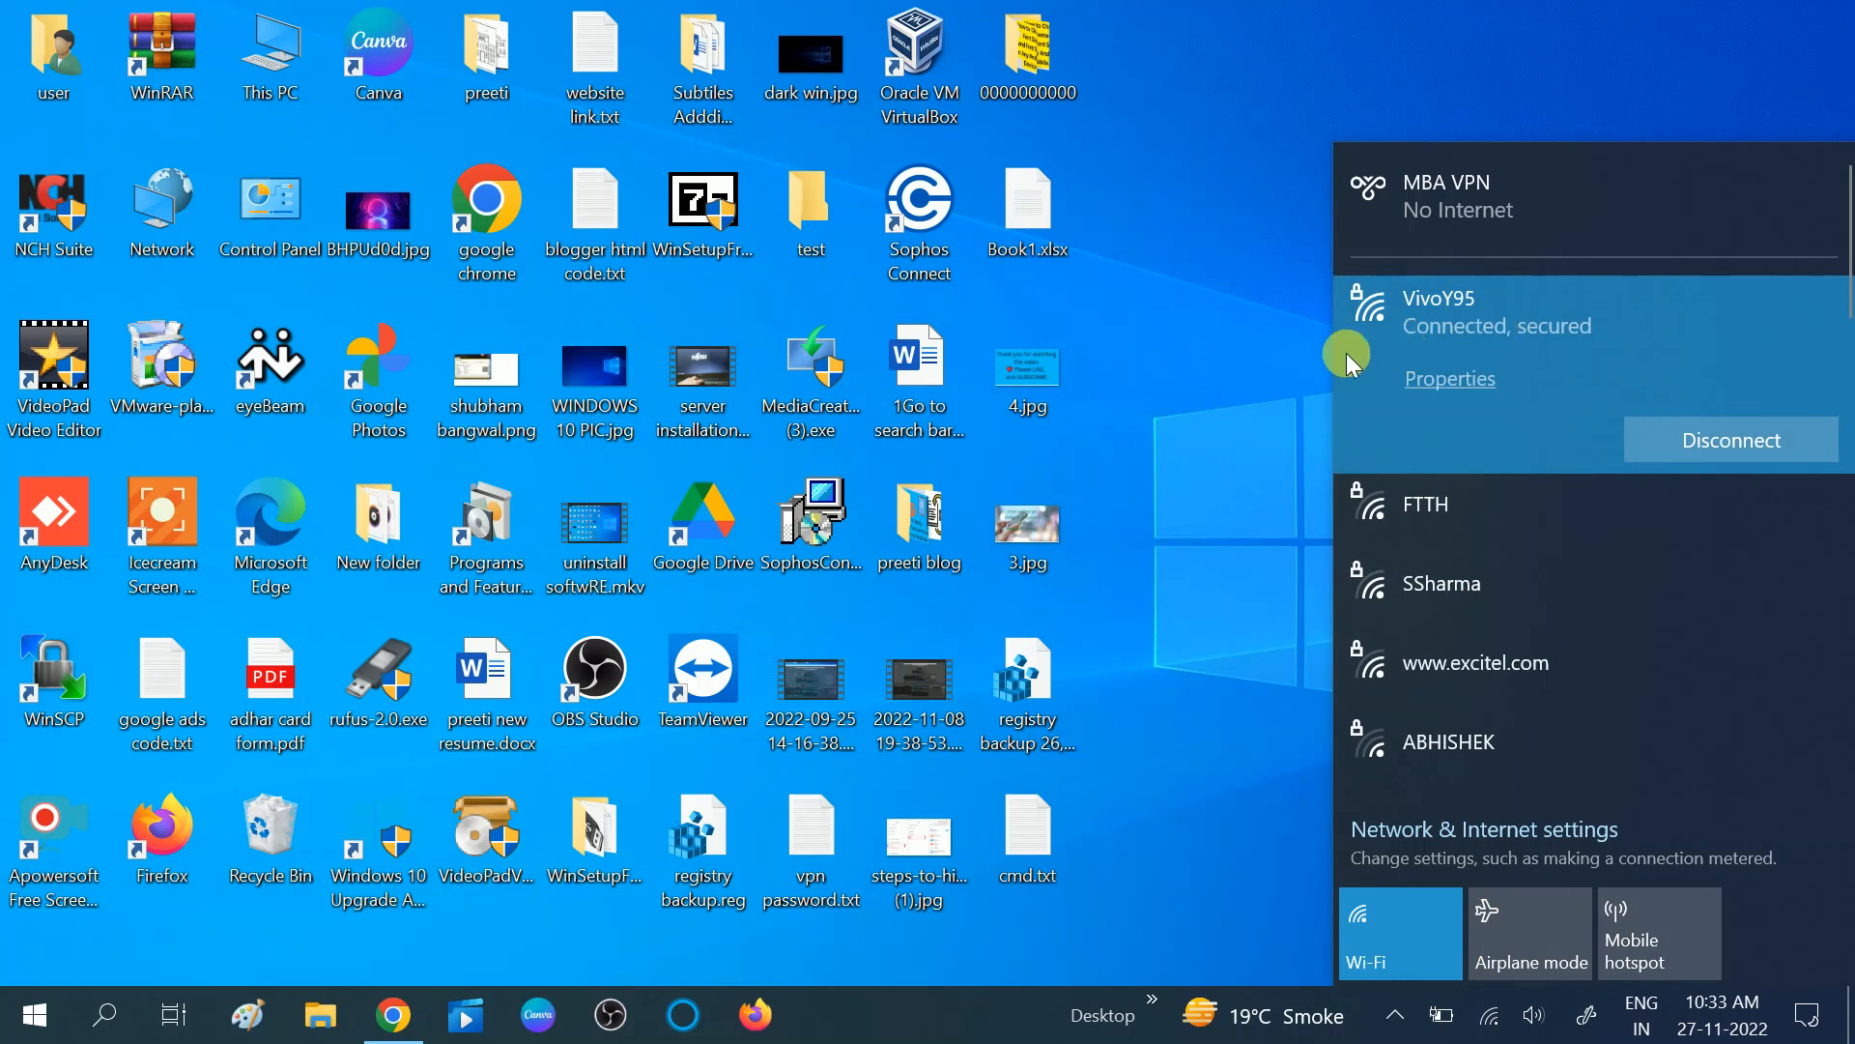
click(1202, 377)
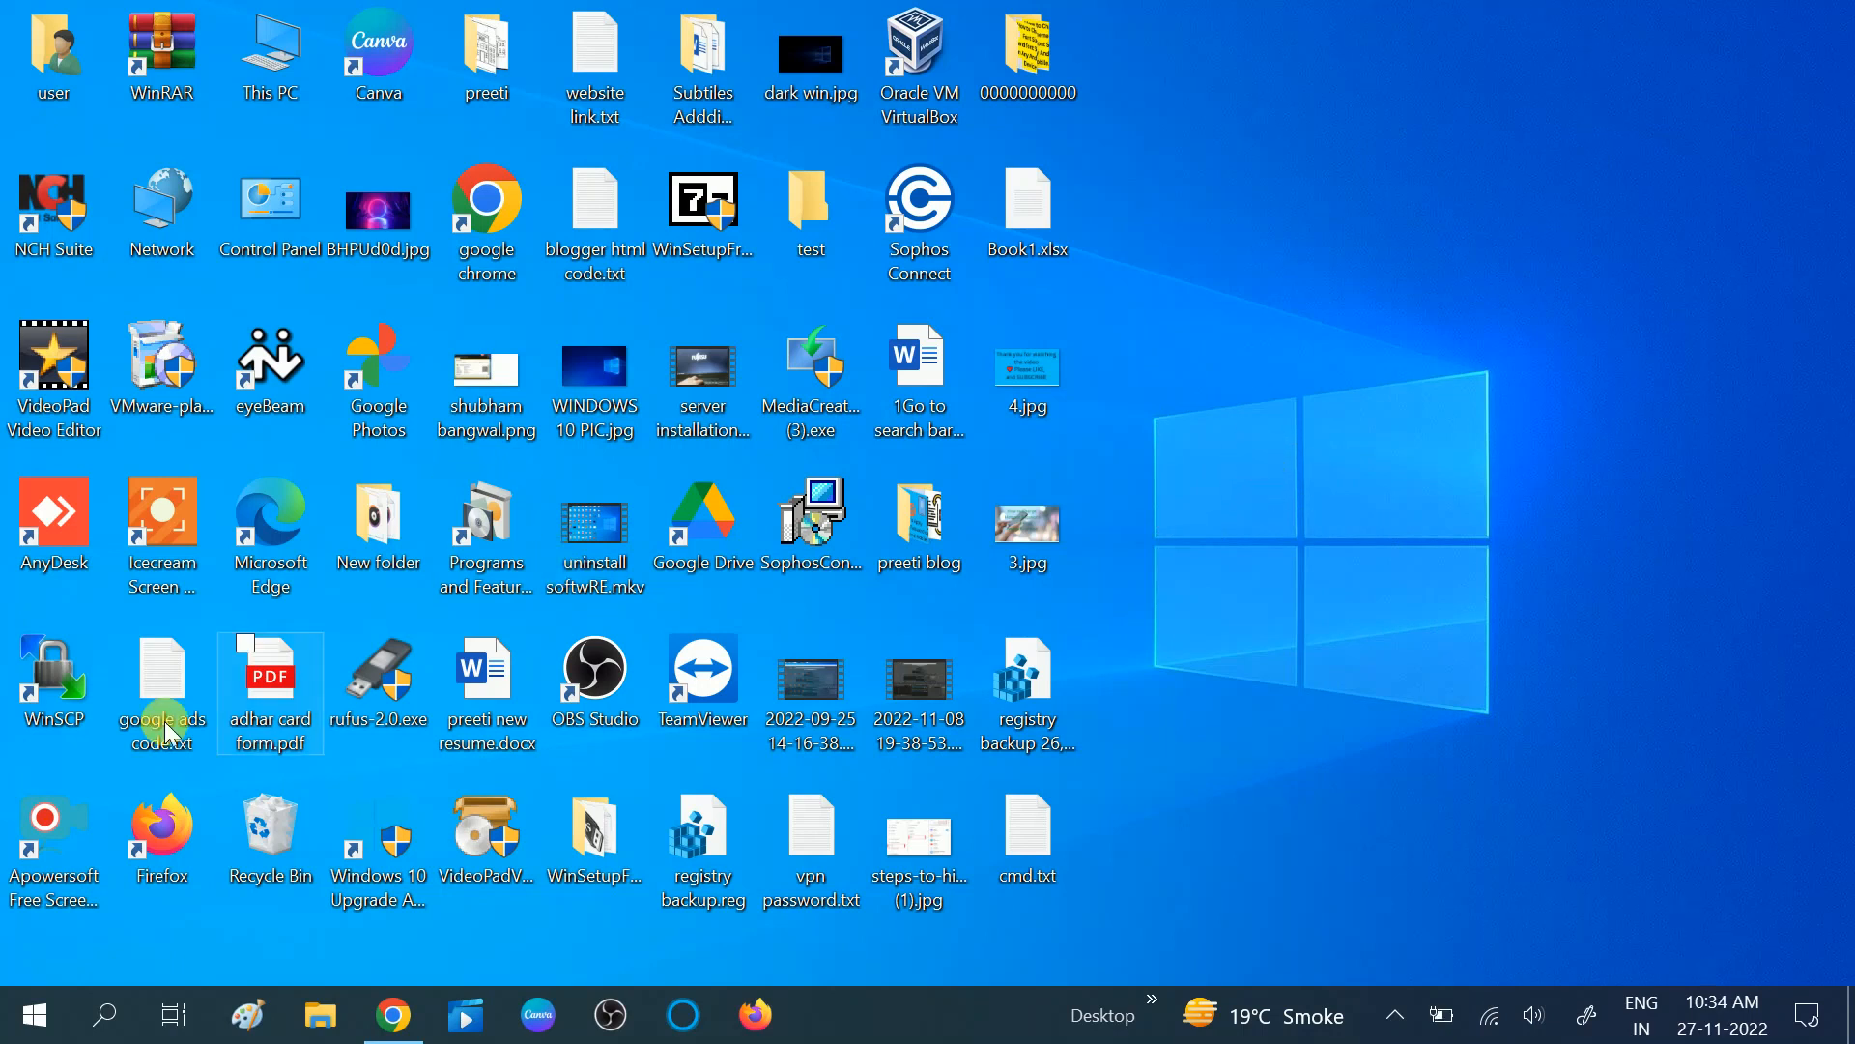
- Open the additional troubleshooters in the Troubleshoot section of the Update & Security settings
click(44, 1027)
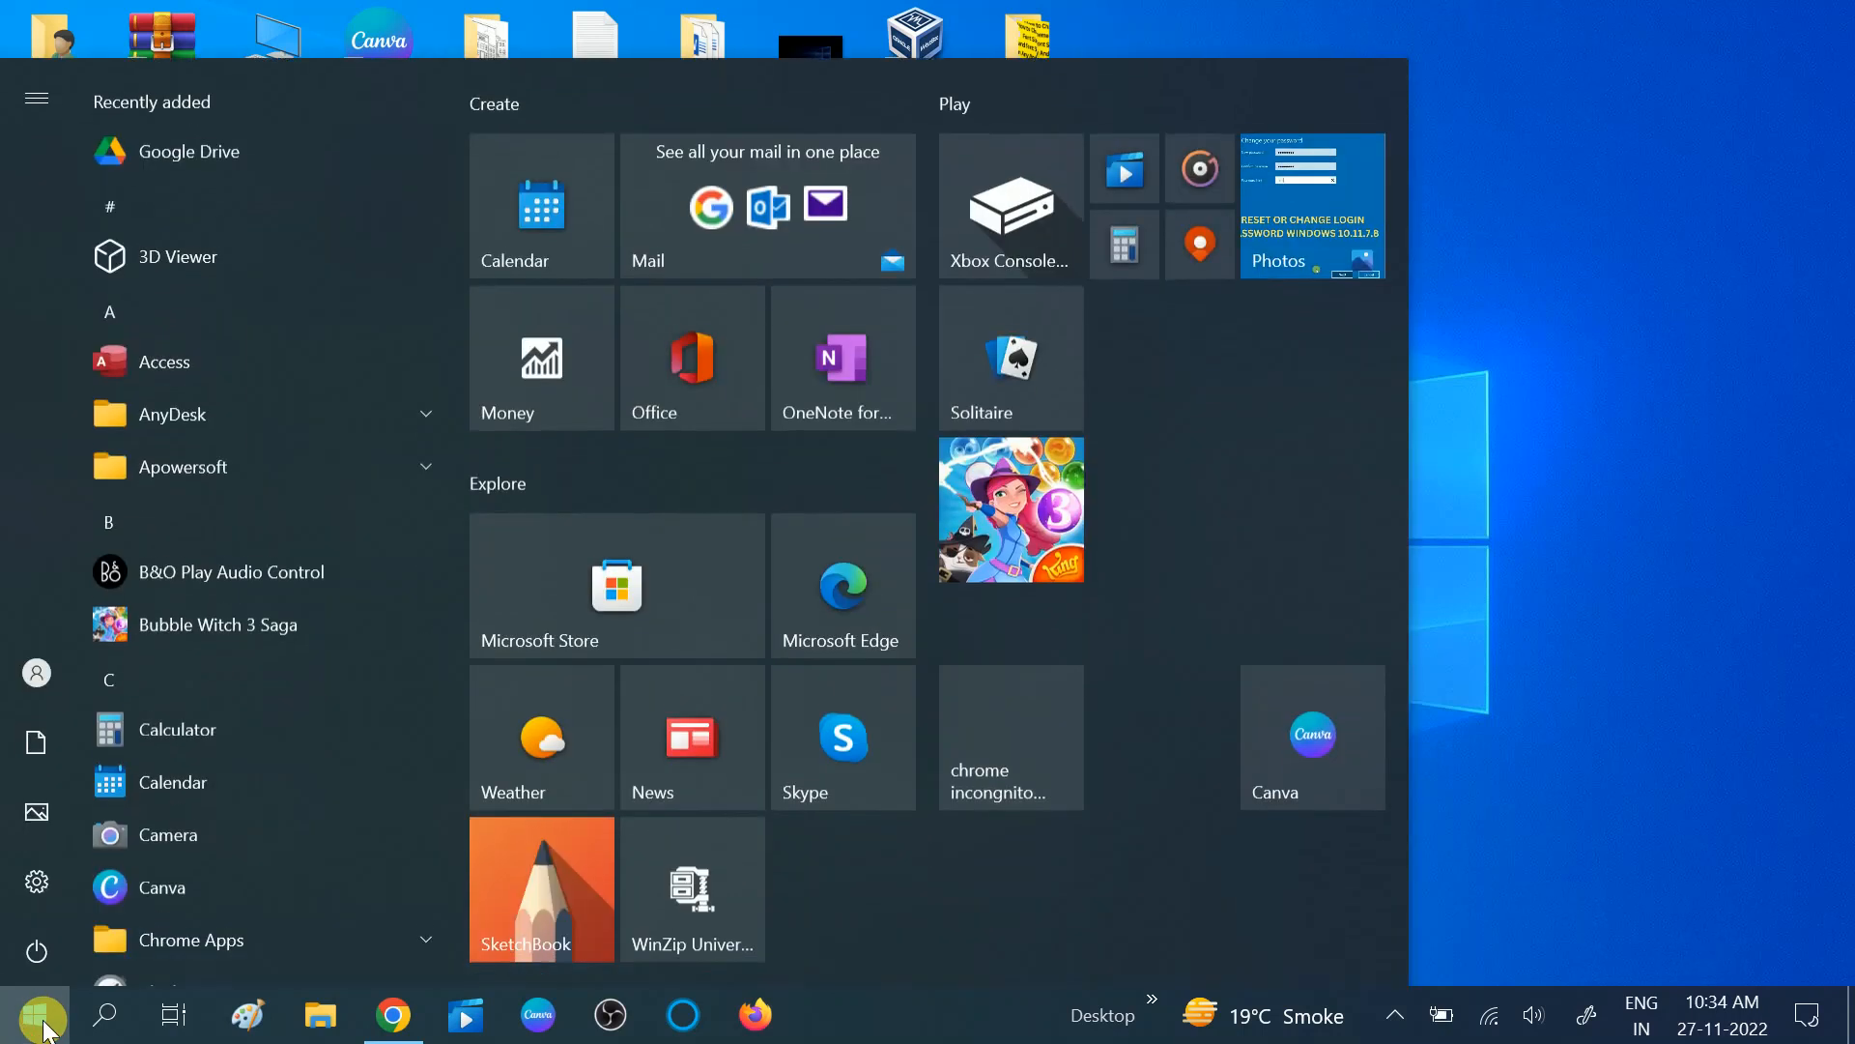
mouse_move(56, 883)
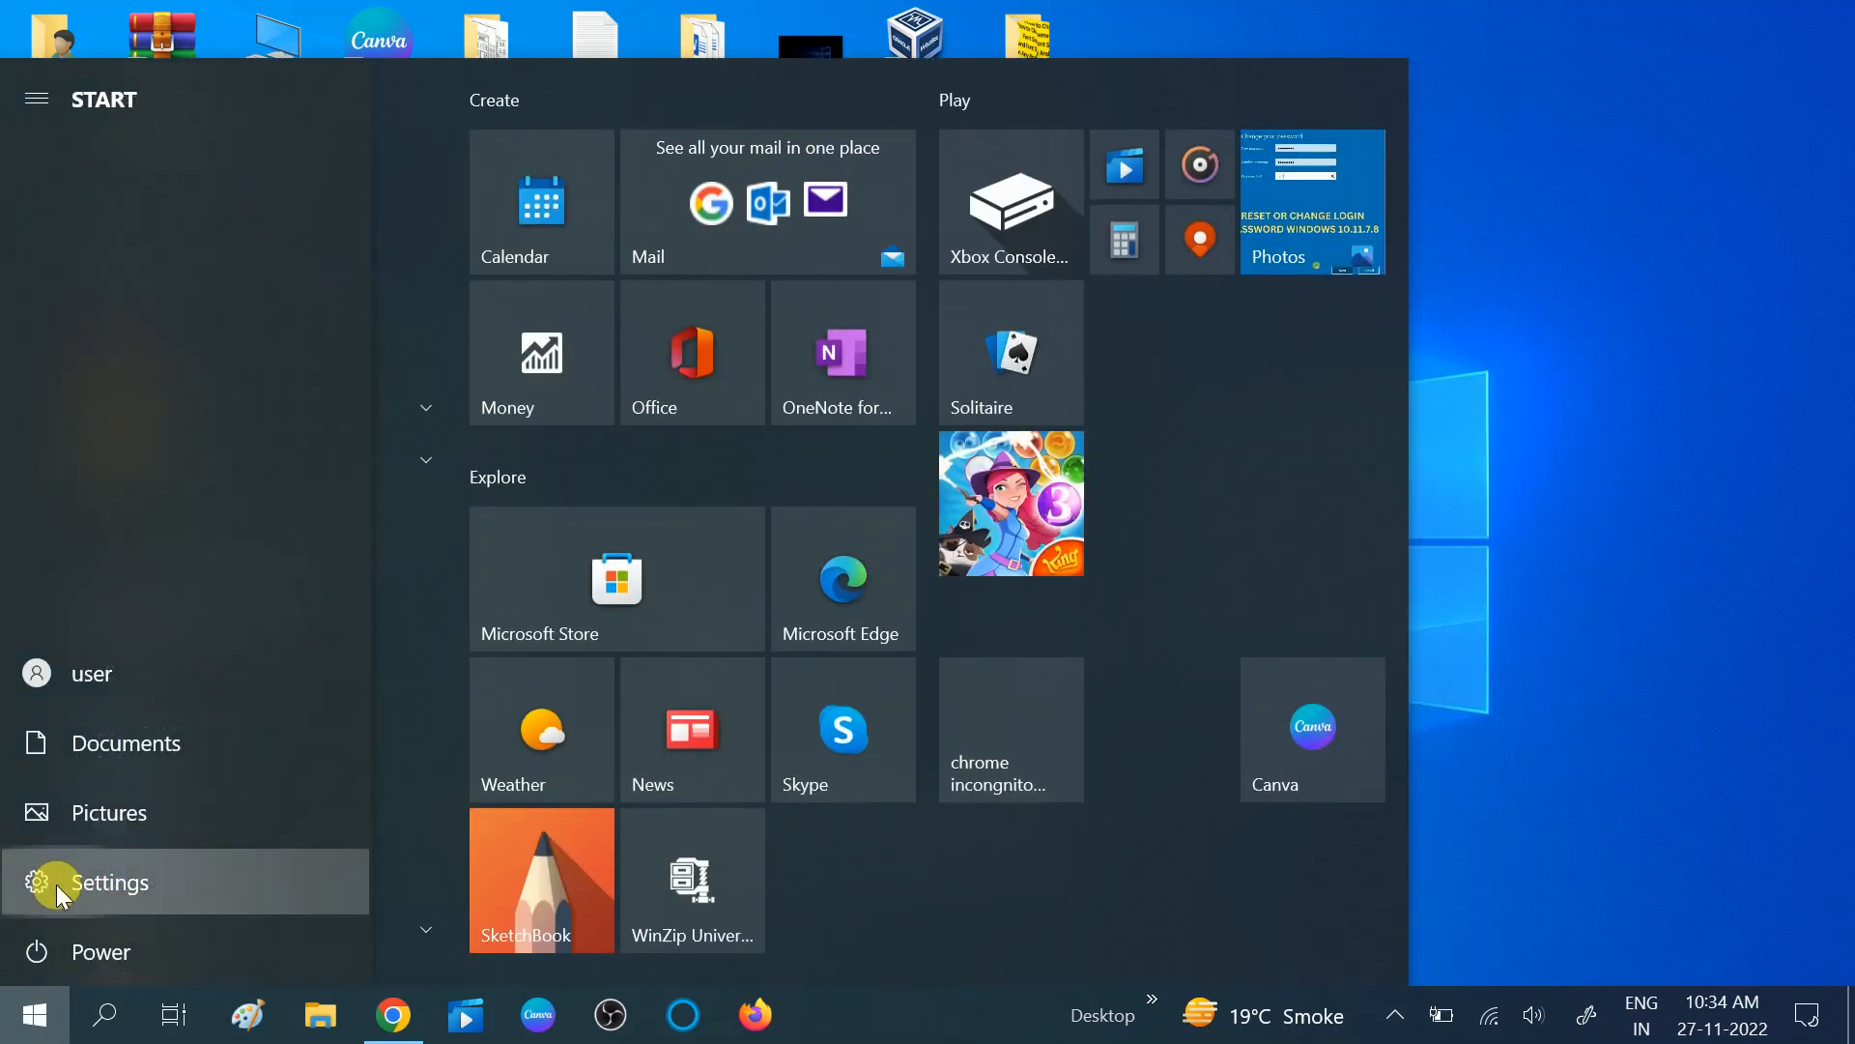
click(57, 883)
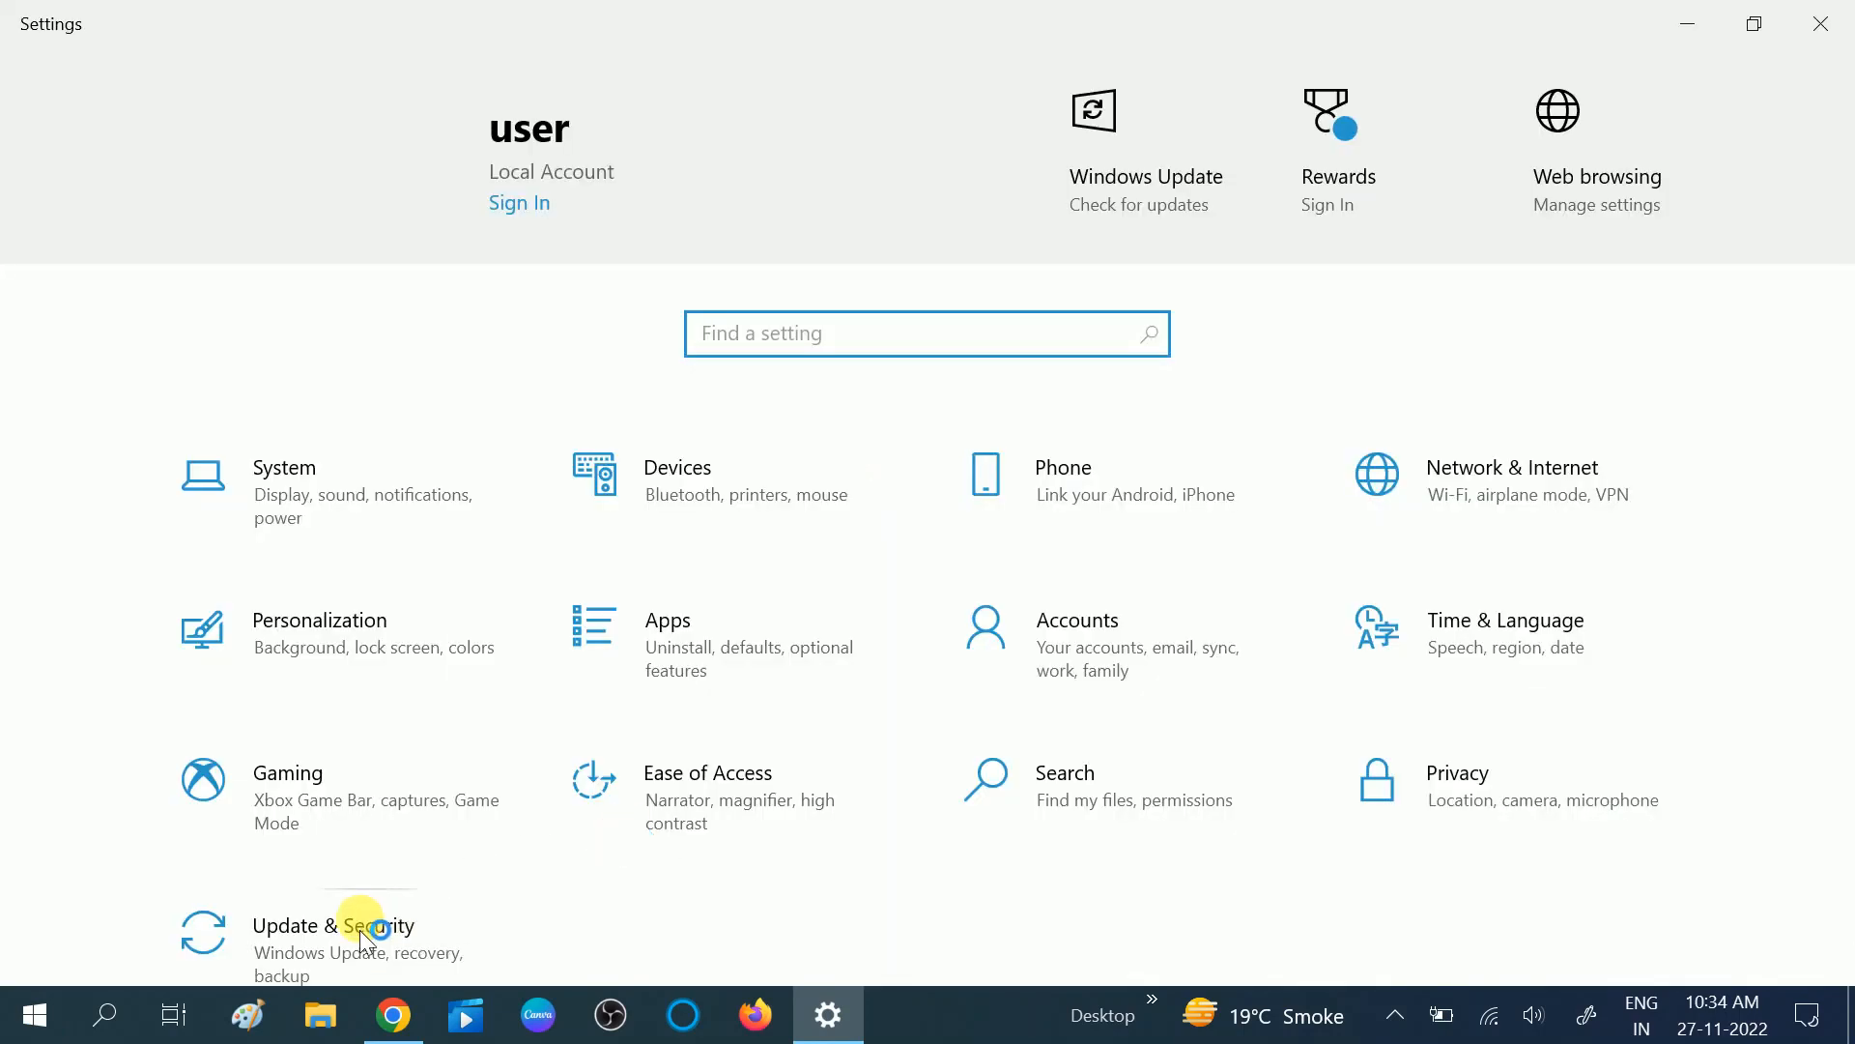
click(370, 942)
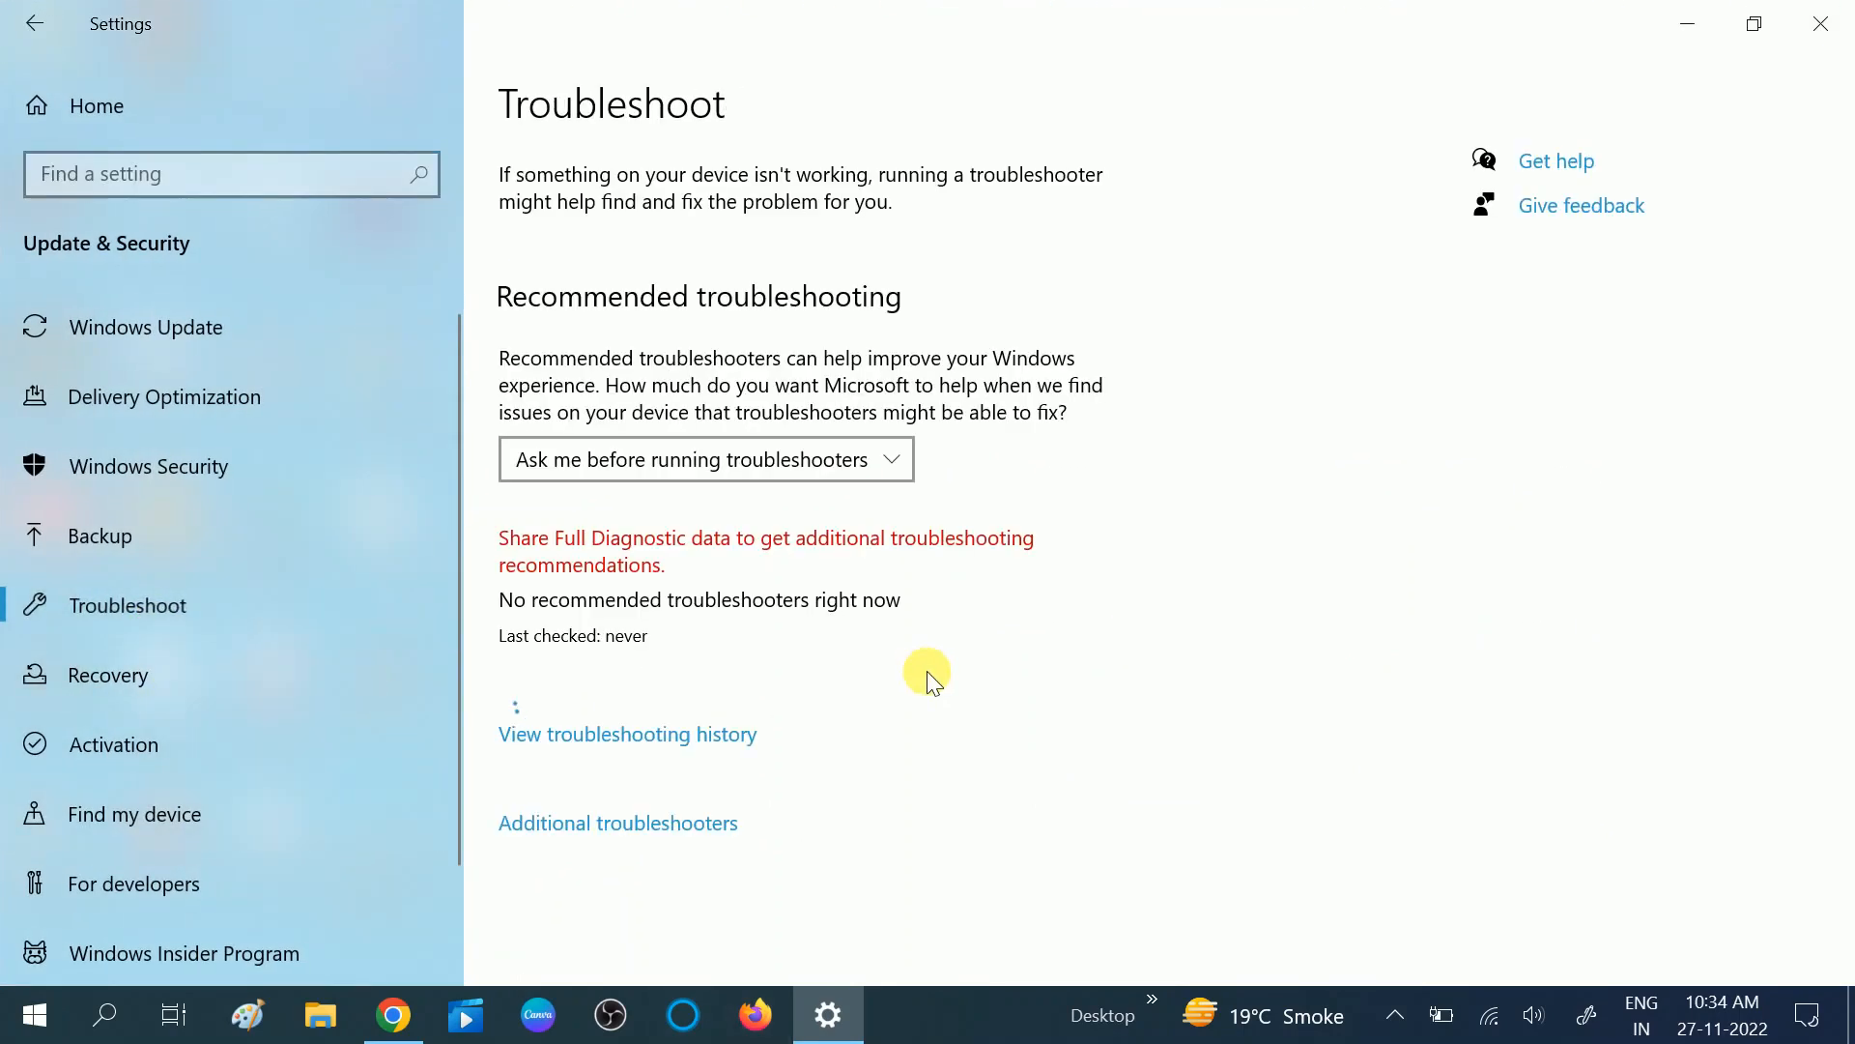
click(599, 829)
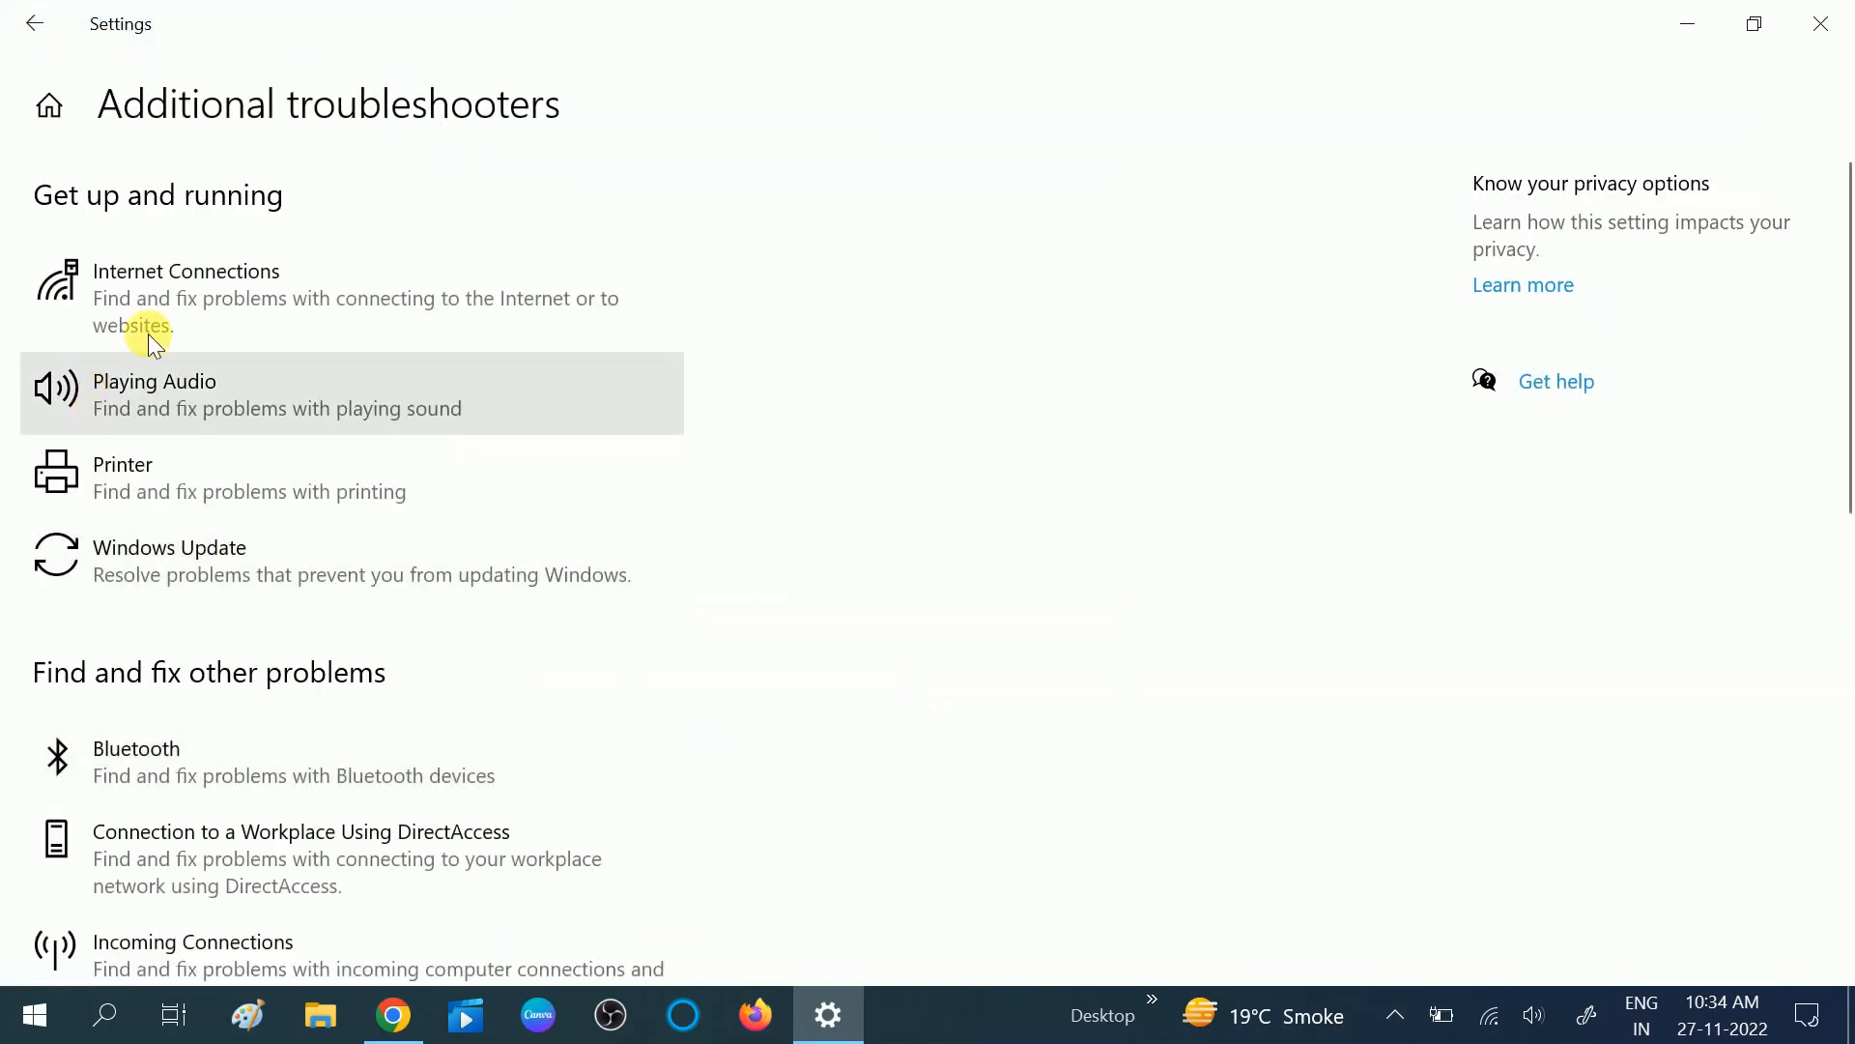
- Run the Internet Connections troubleshooter and close it when it has finished
click(258, 282)
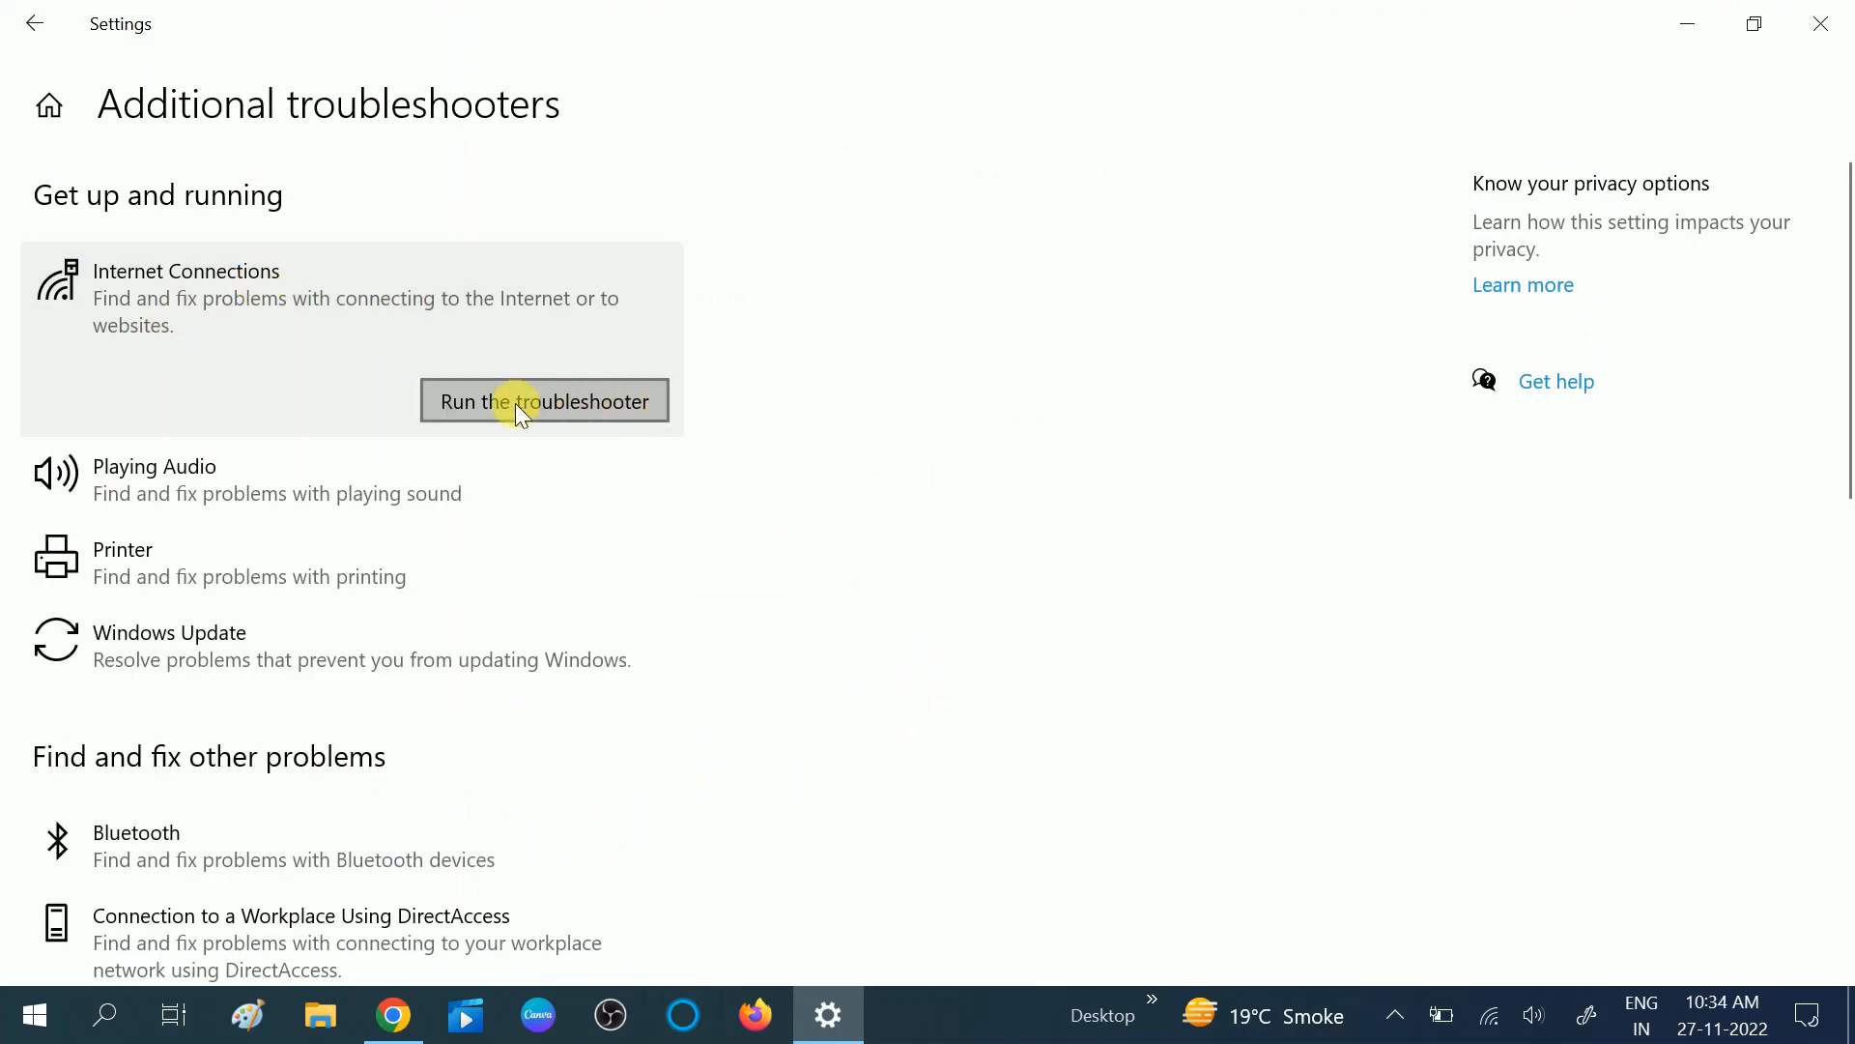
click(574, 401)
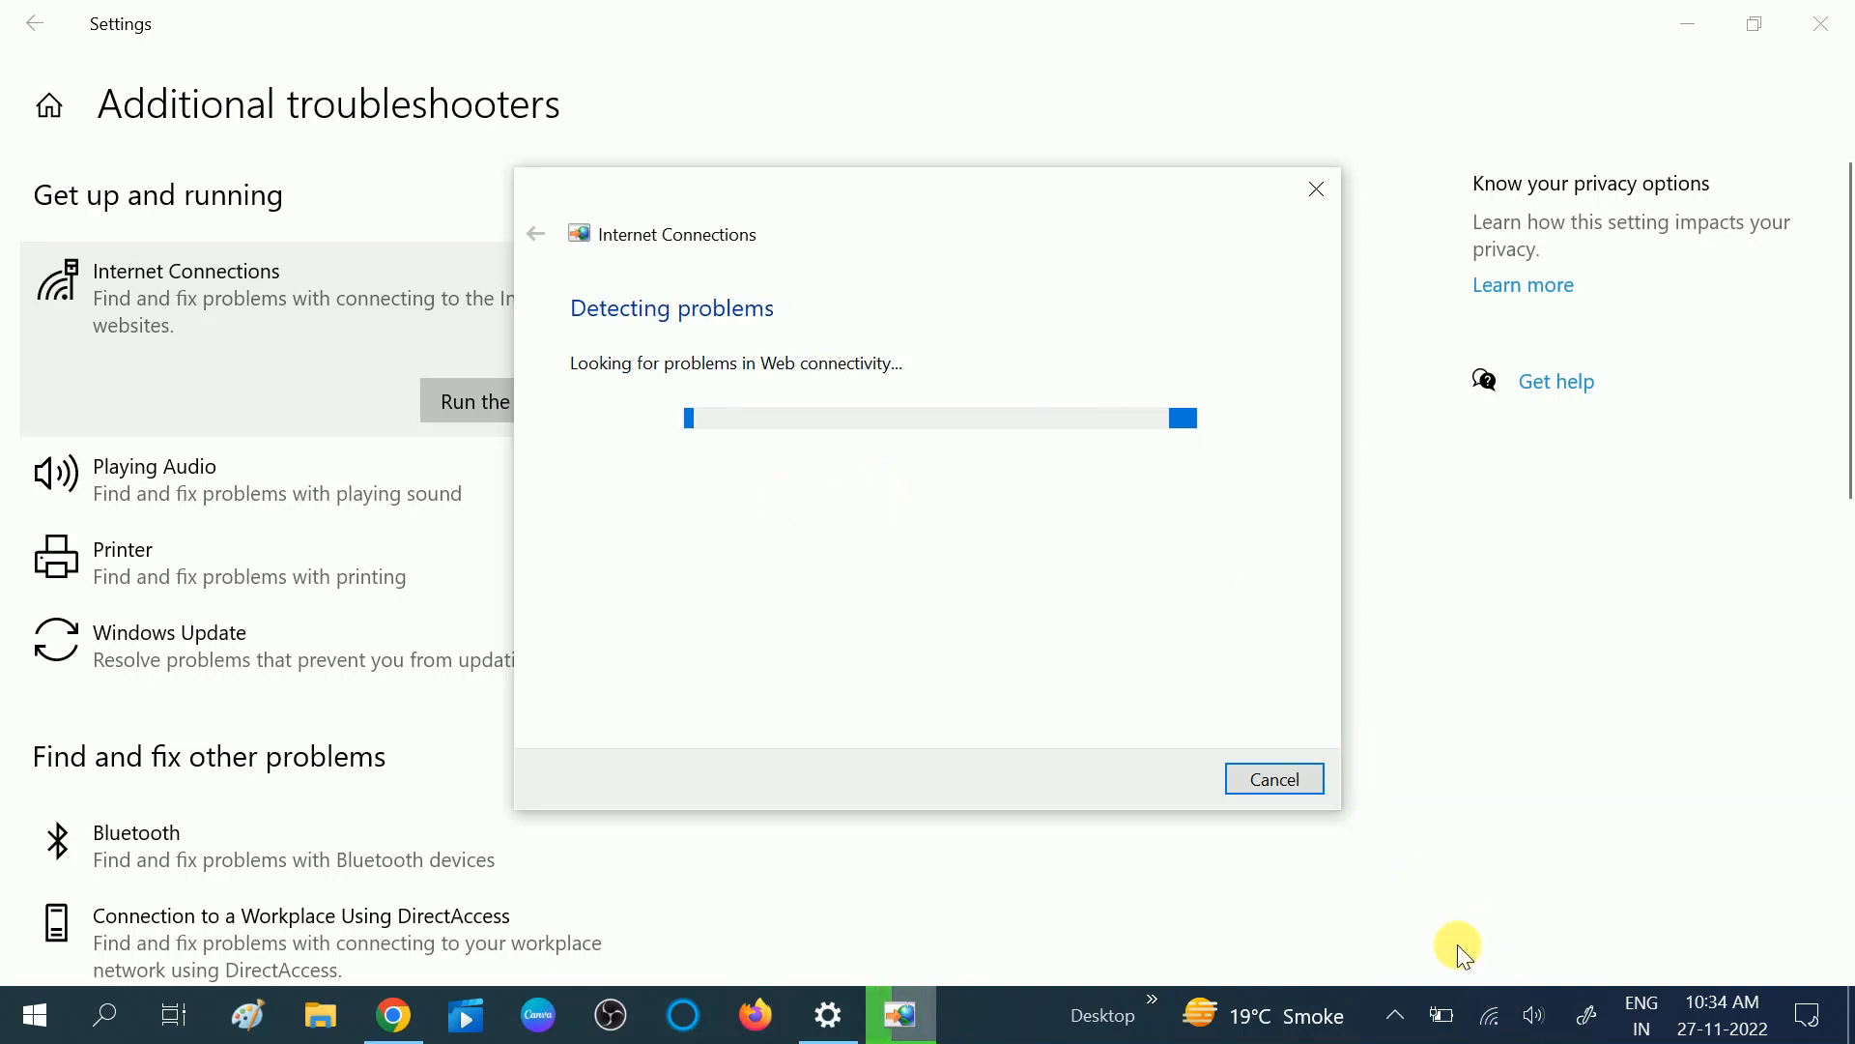
drag(845, 228, 1131, 170)
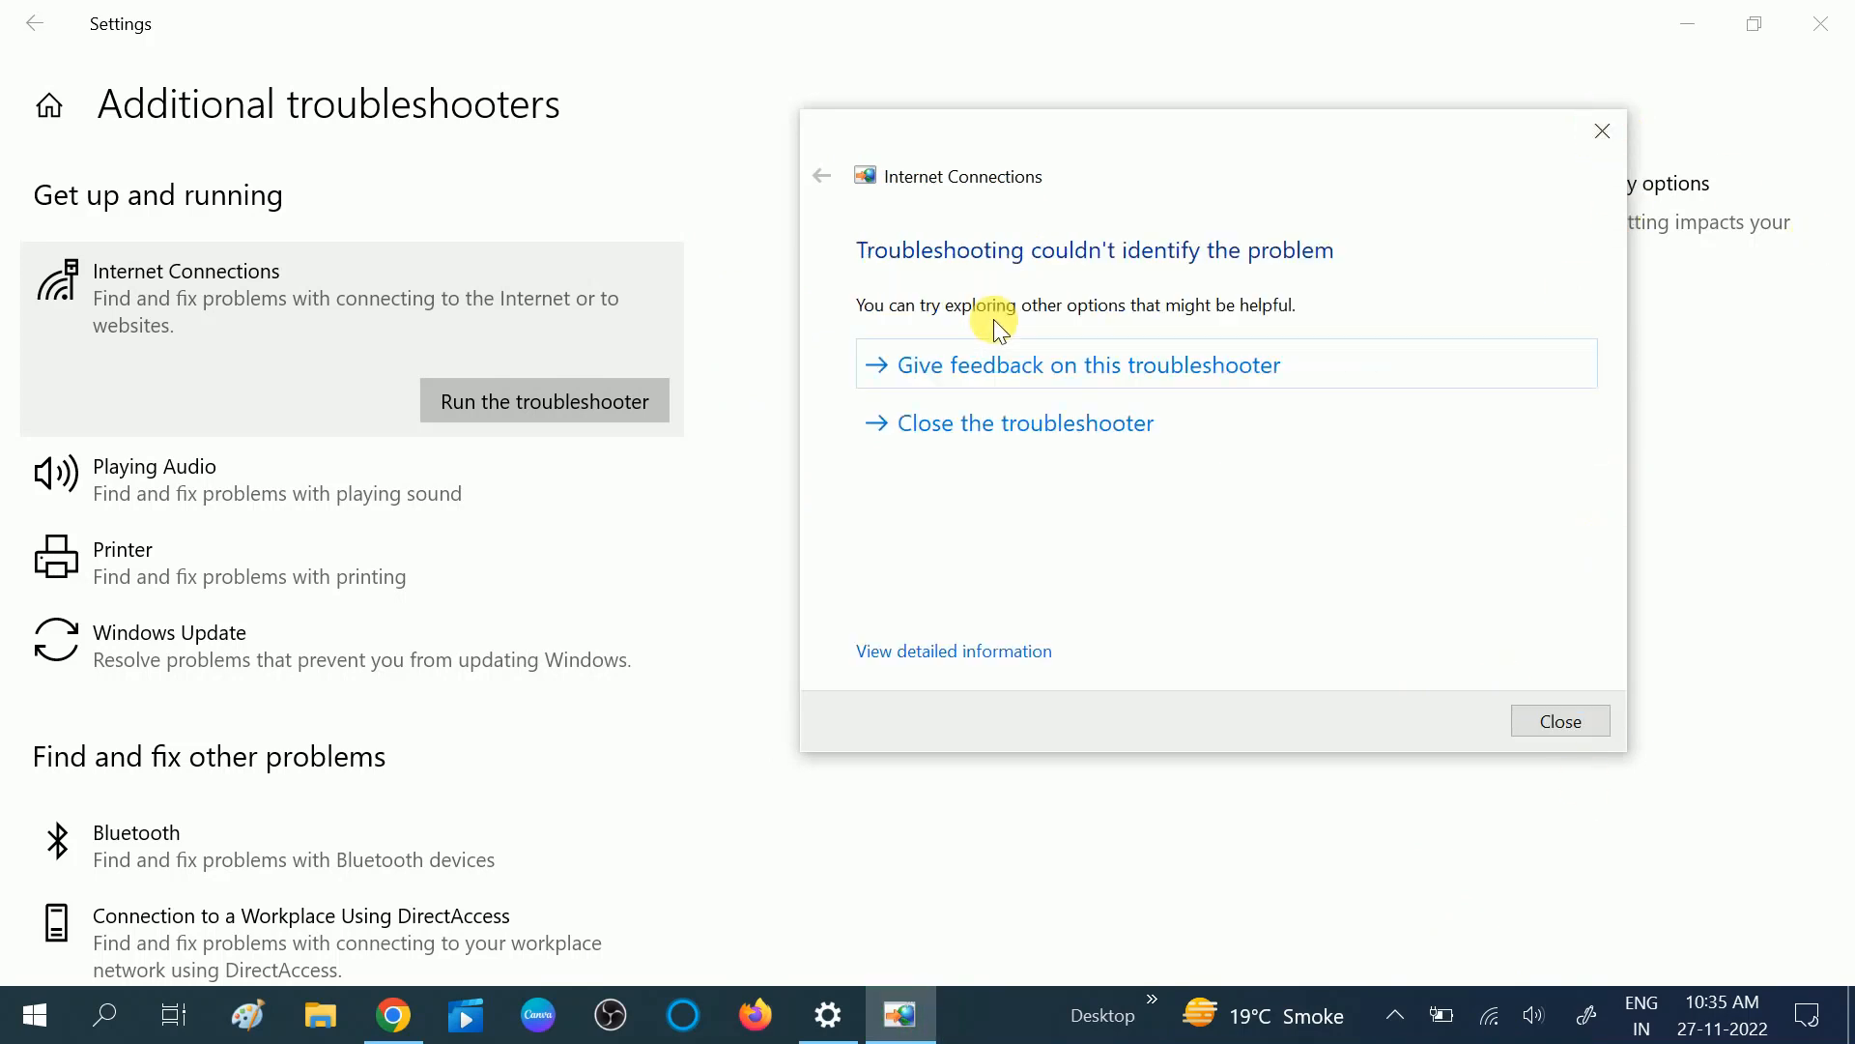
click(1028, 426)
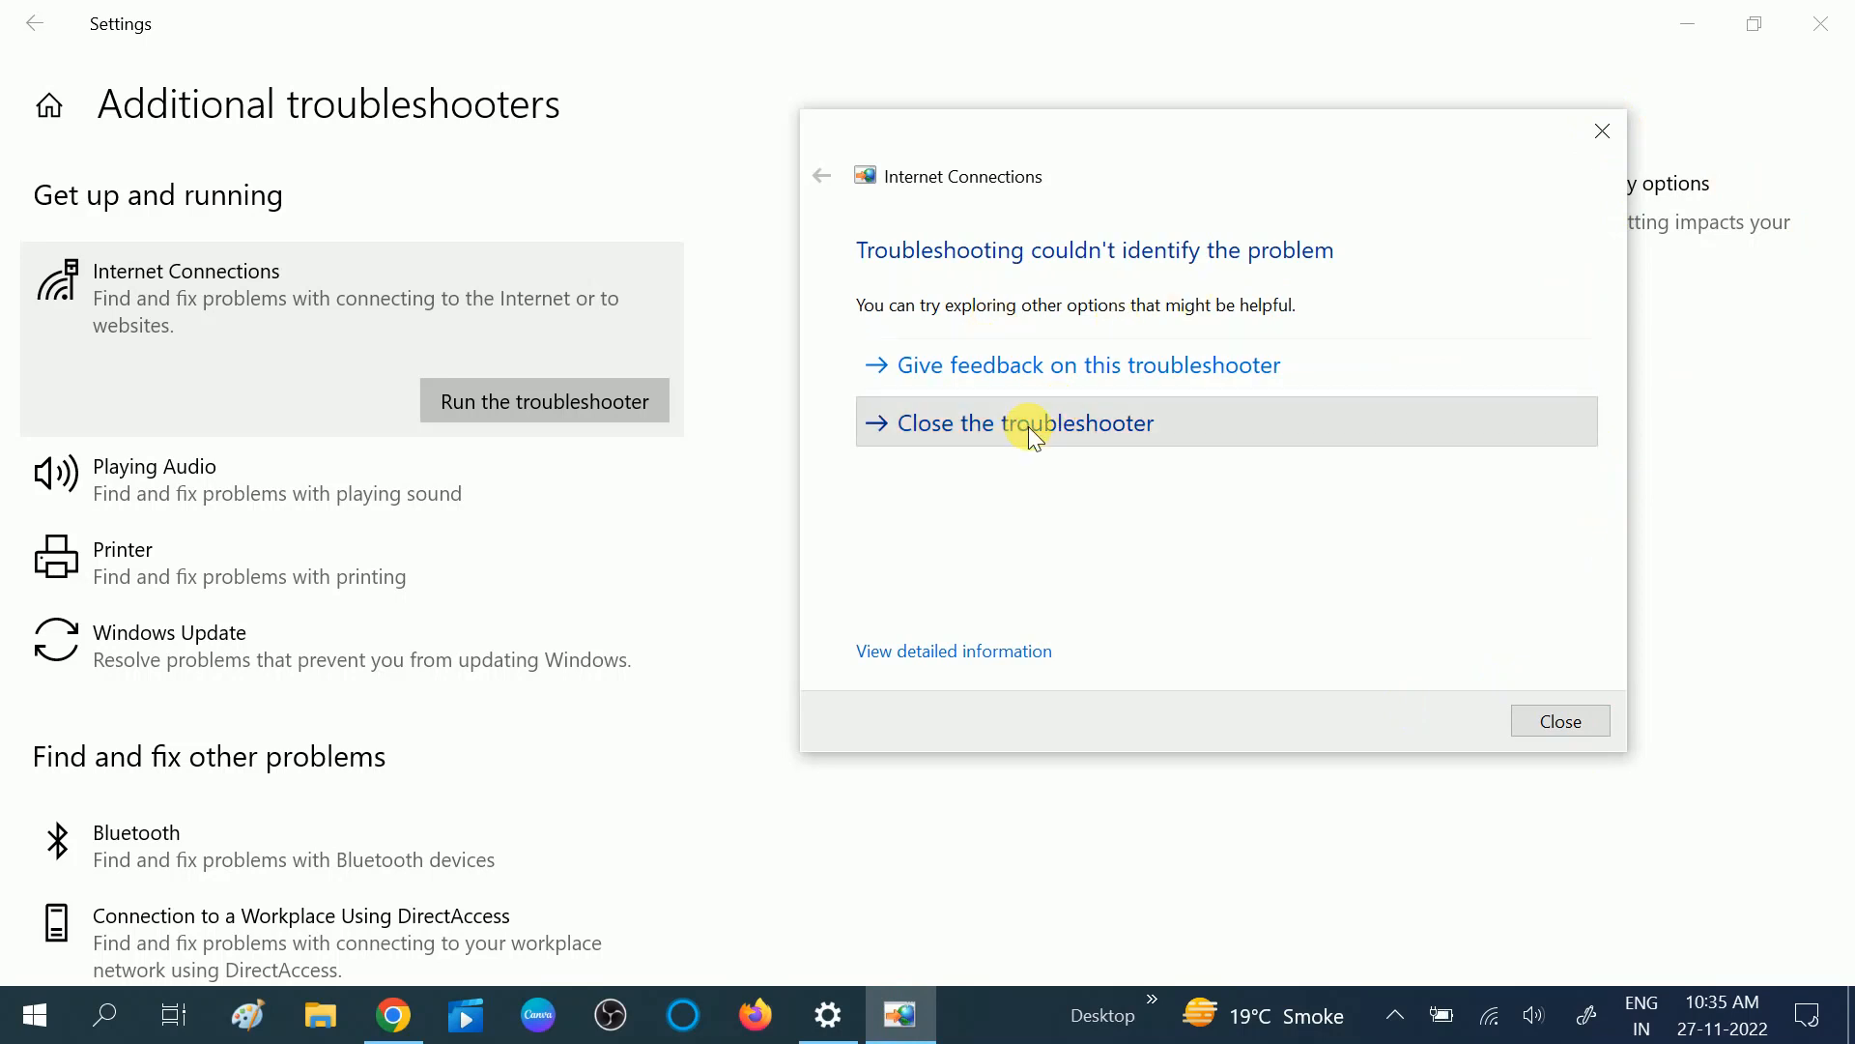
- Run the Network Adapter troubleshooter for the Wi-Fi adapter and close it when it has finished
scroll(307, 694, down, 2)
scroll(307, 694, down, 3)
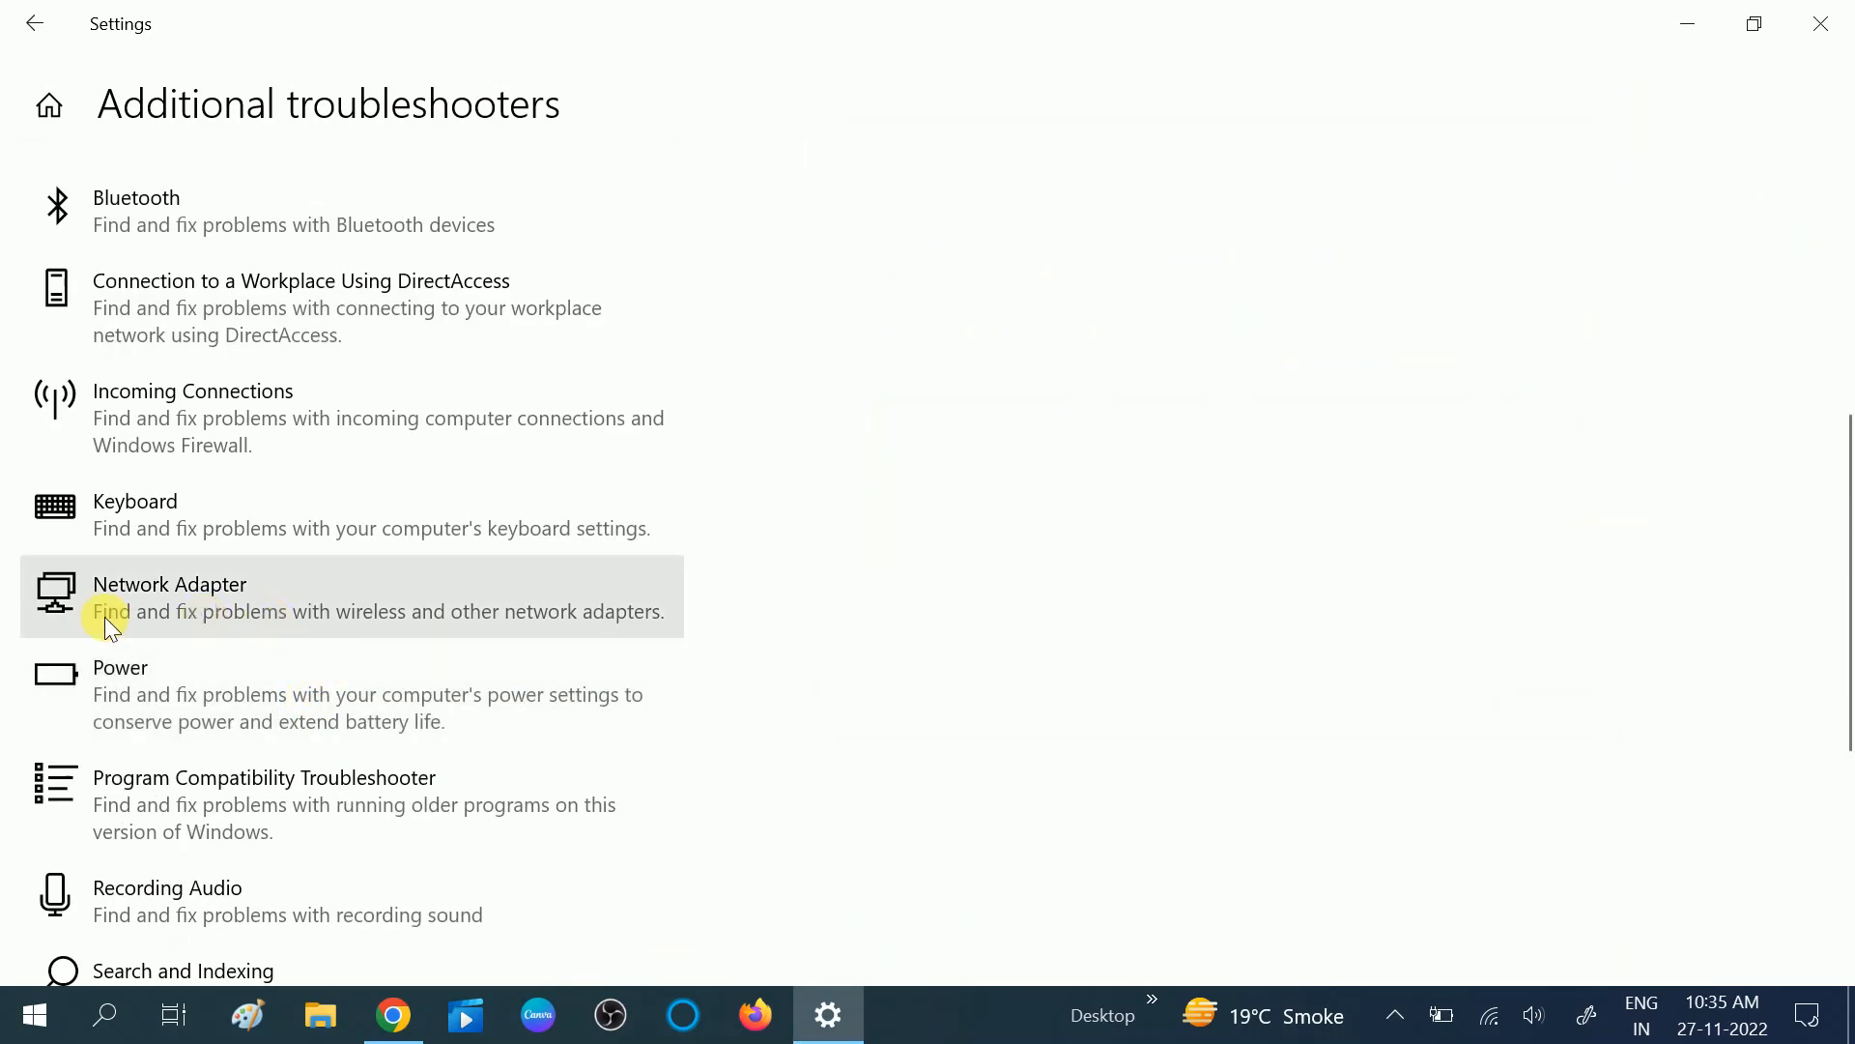
click(153, 611)
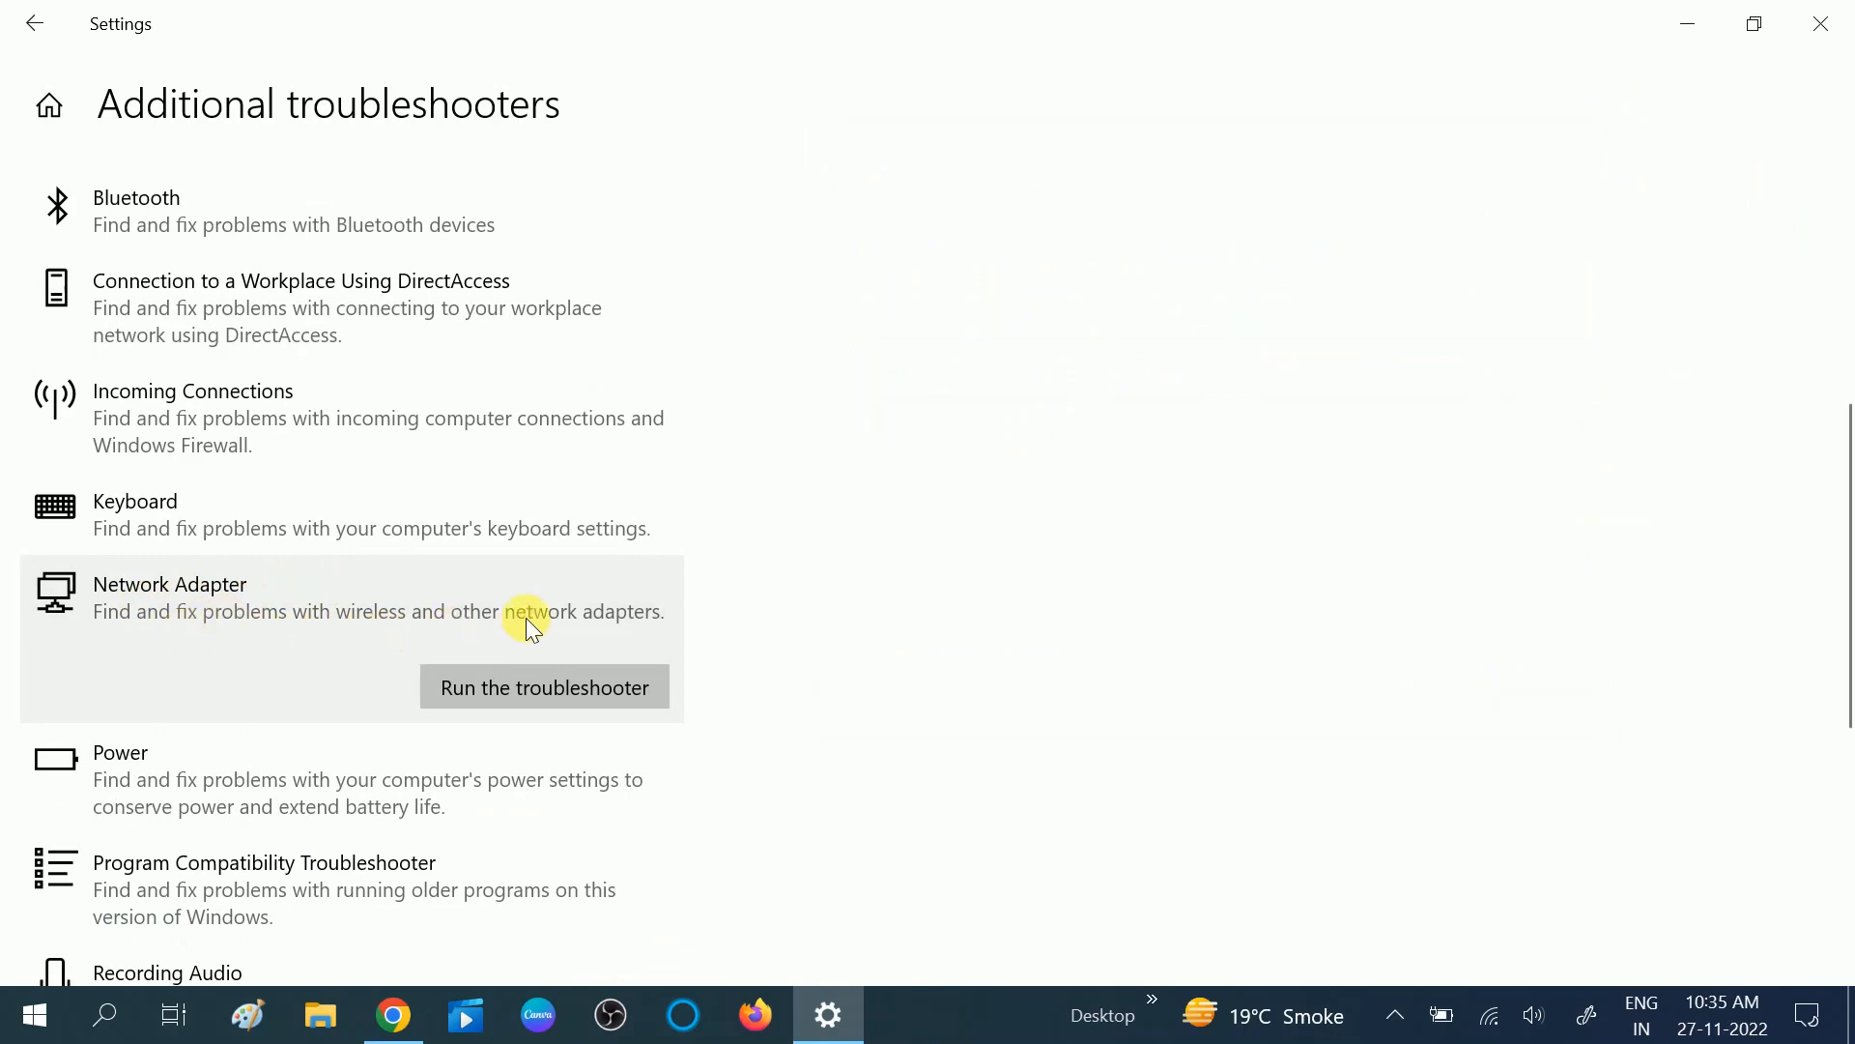
click(570, 684)
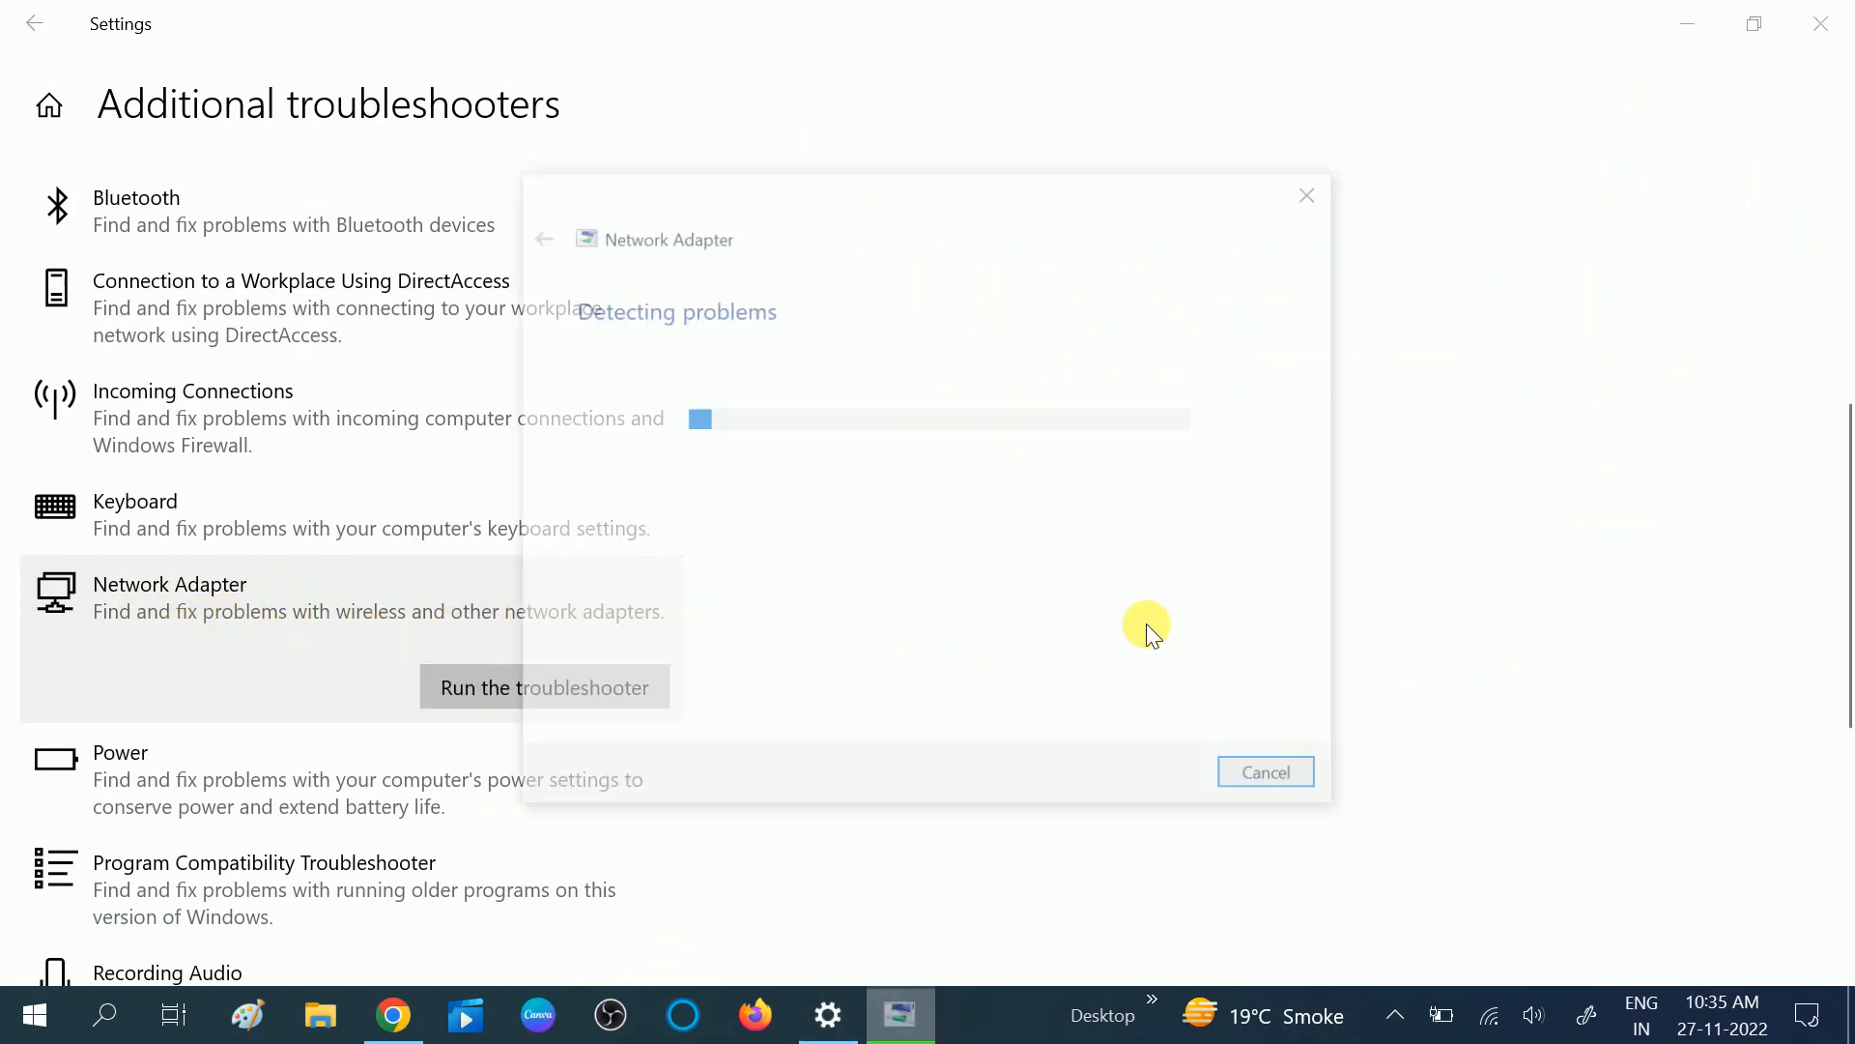
scroll(278, 673, down, 1)
scroll(279, 677, down, 6)
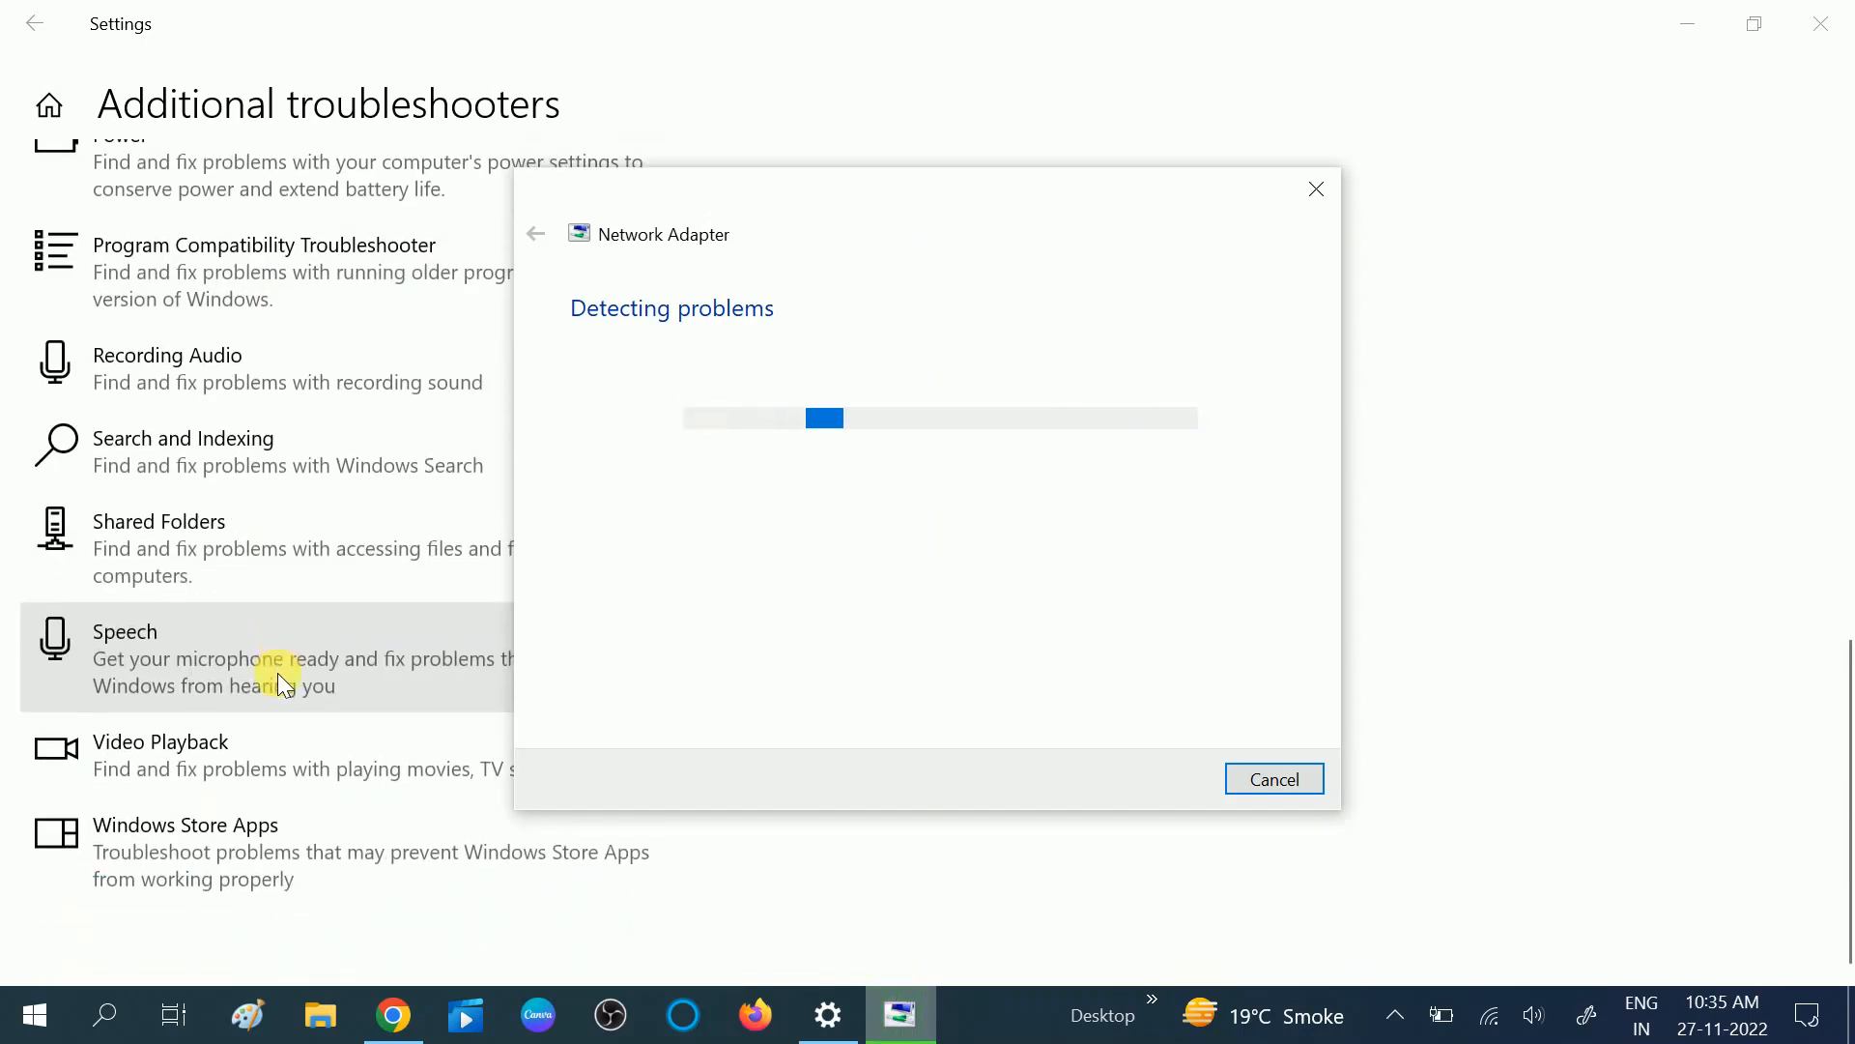
scroll(276, 672, up, 8)
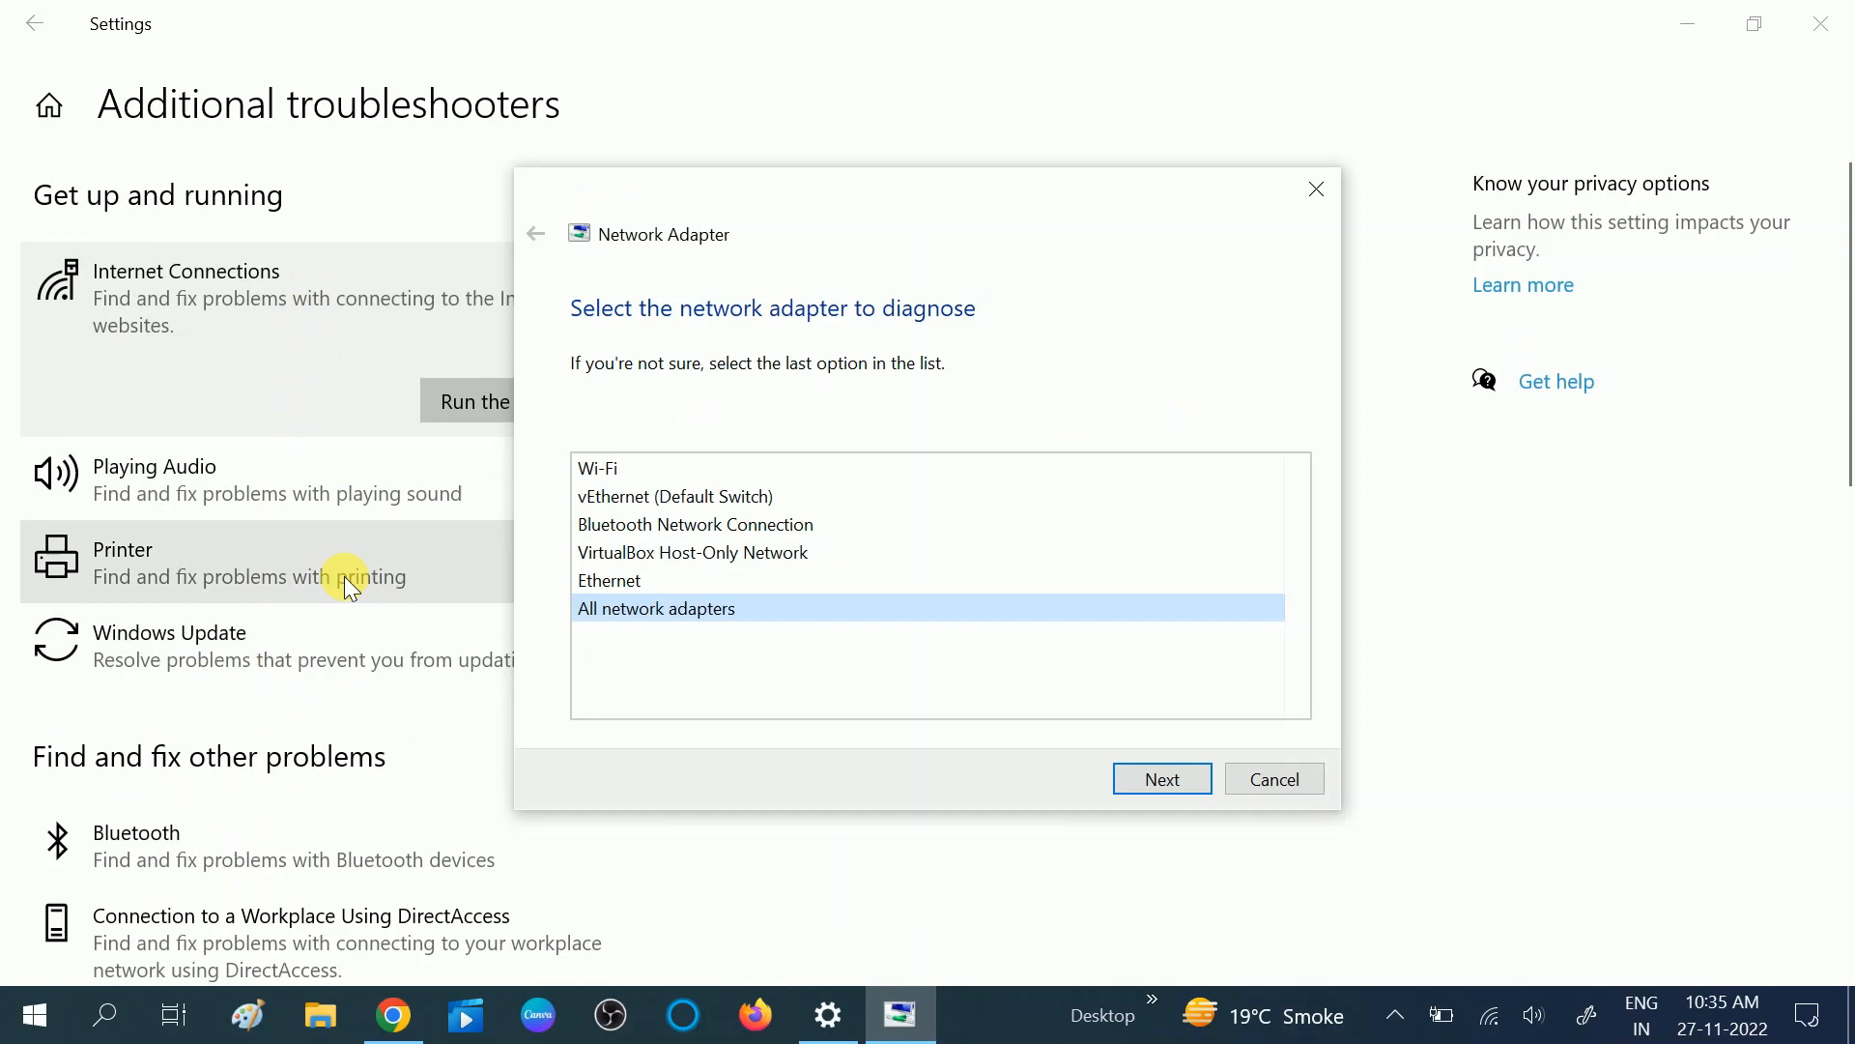
click(634, 468)
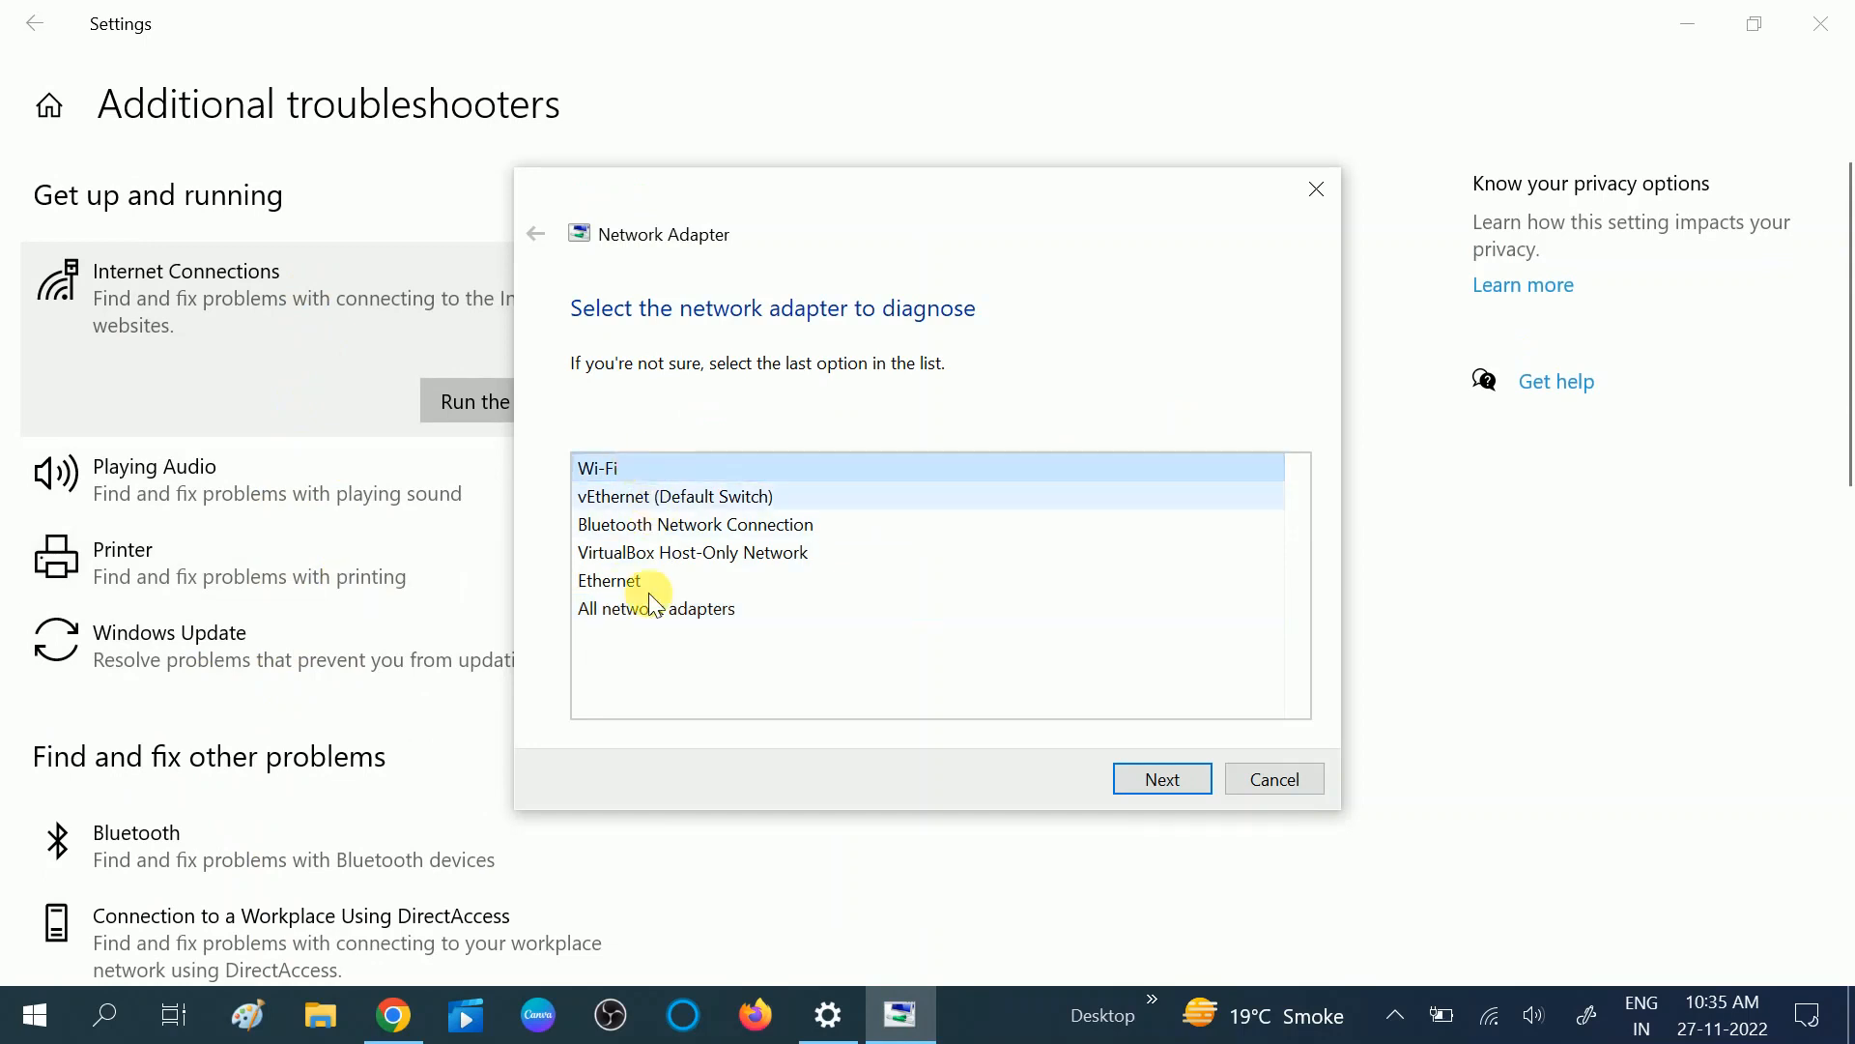
click(1132, 769)
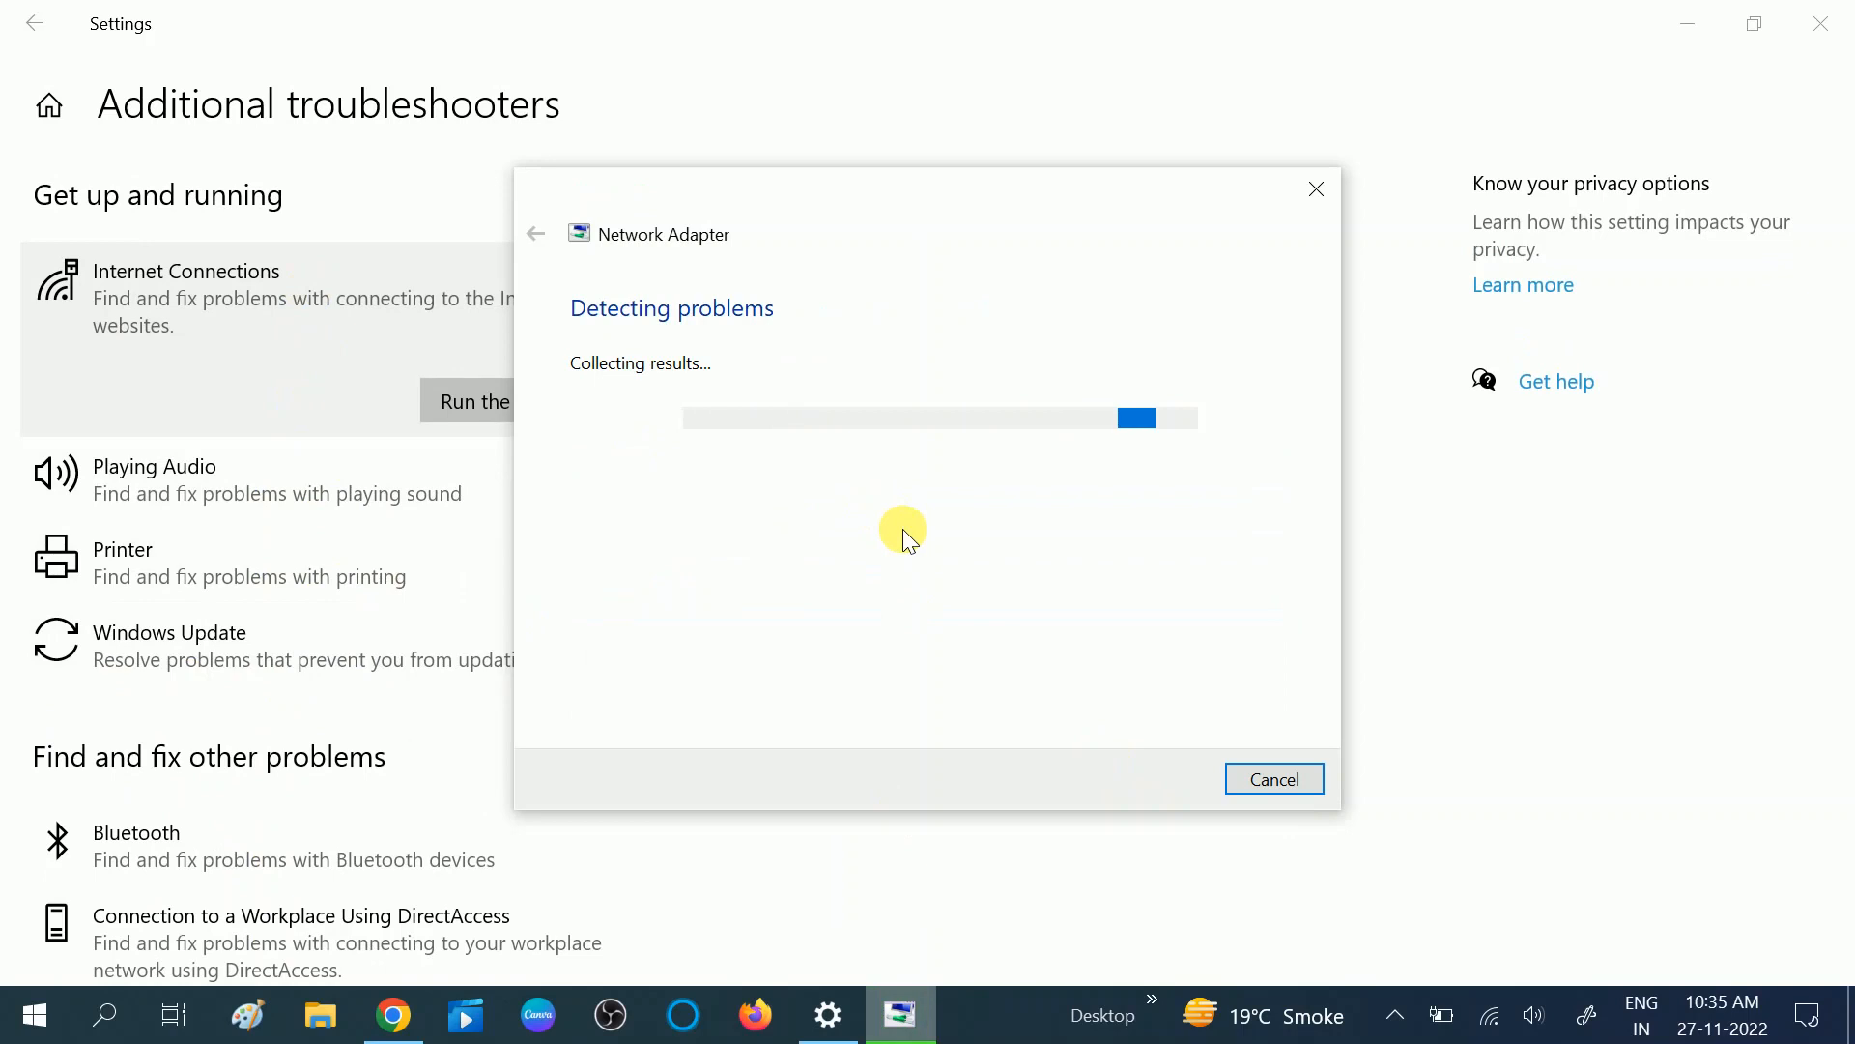
click(744, 481)
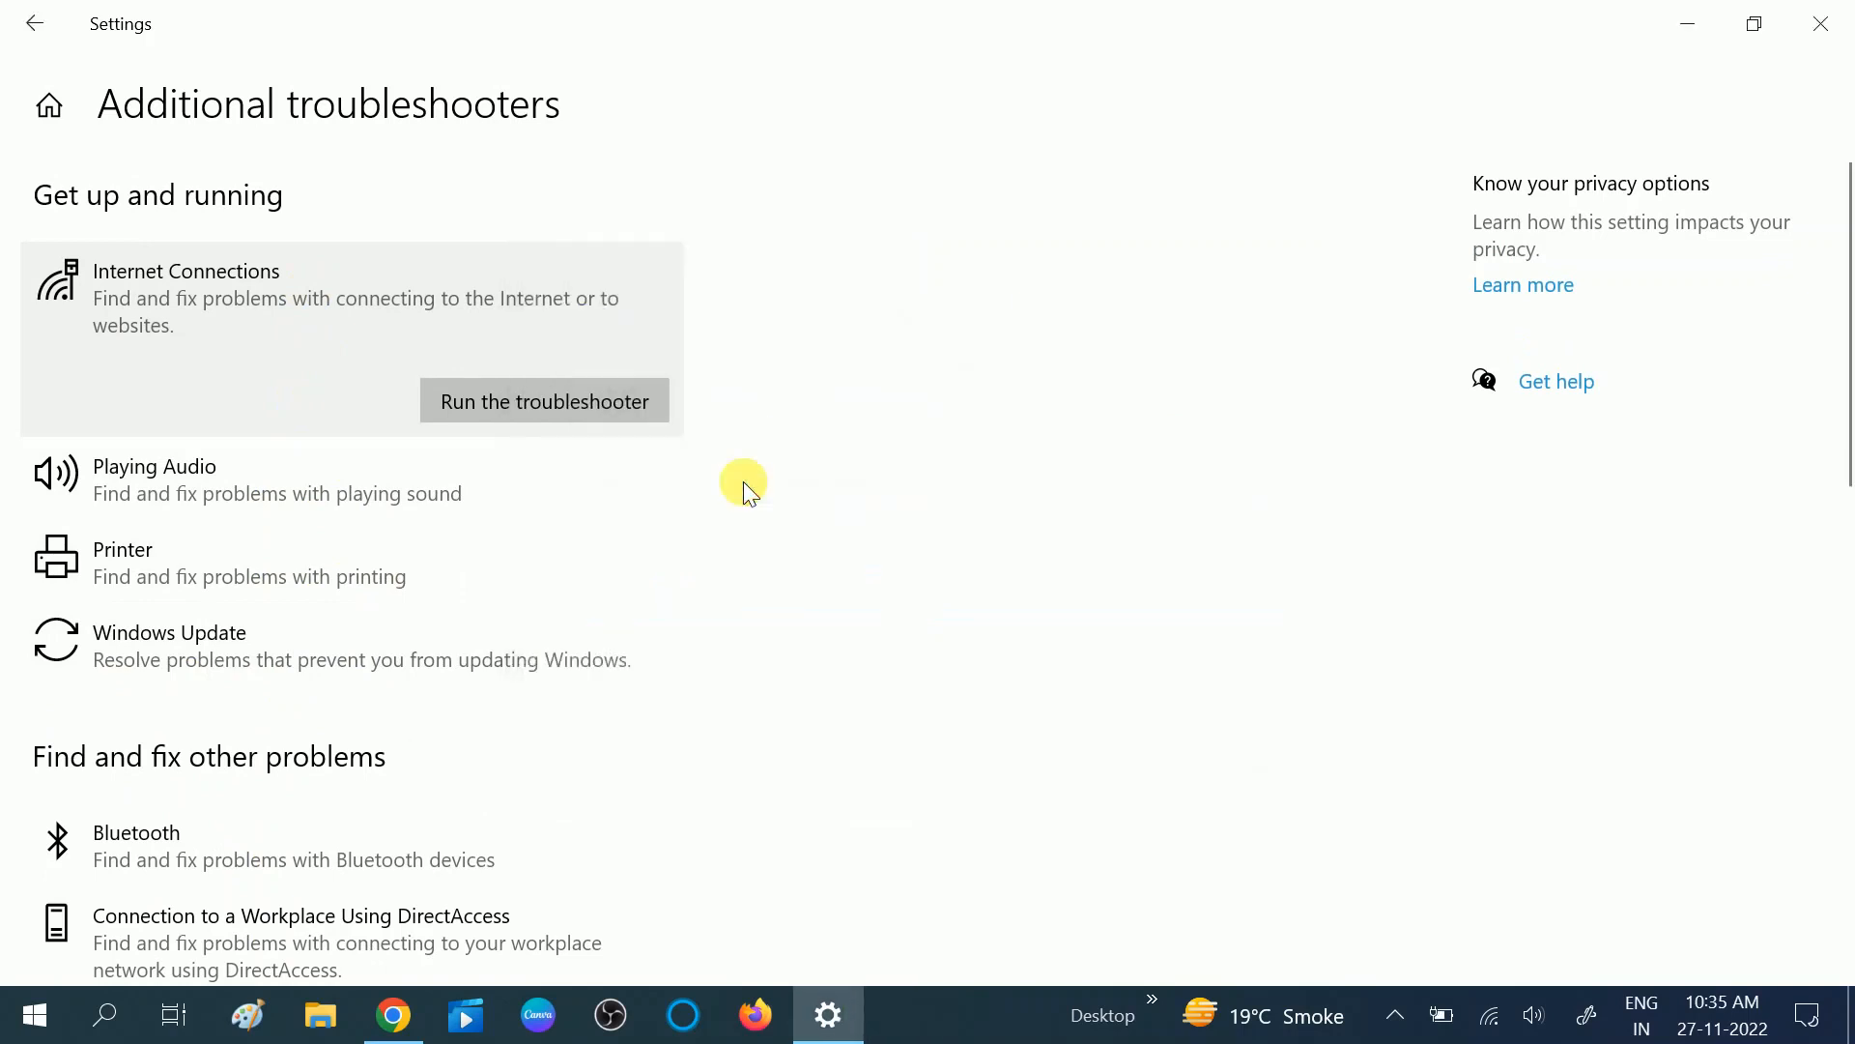
- Close the additional troubleshooters, view the Network reset page of the Network & Internet settings, and close it without starting the reset
click(1821, 23)
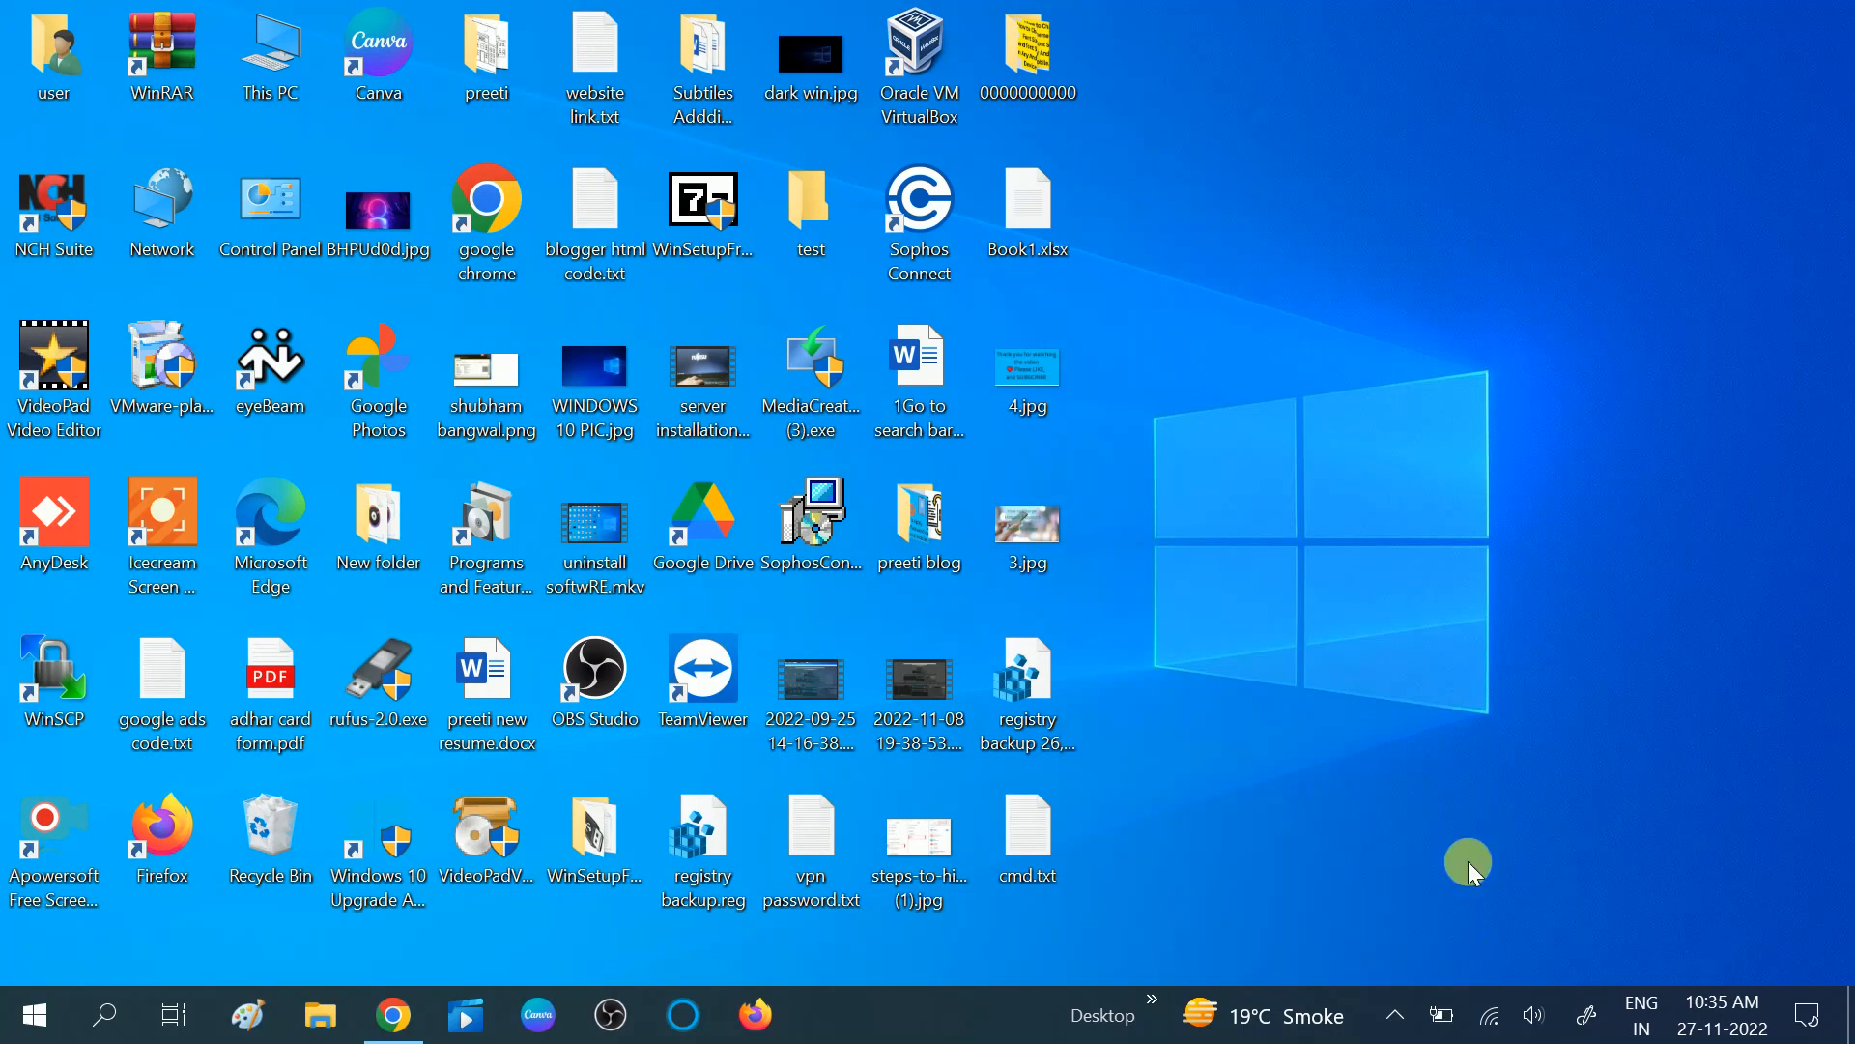
click(1491, 1015)
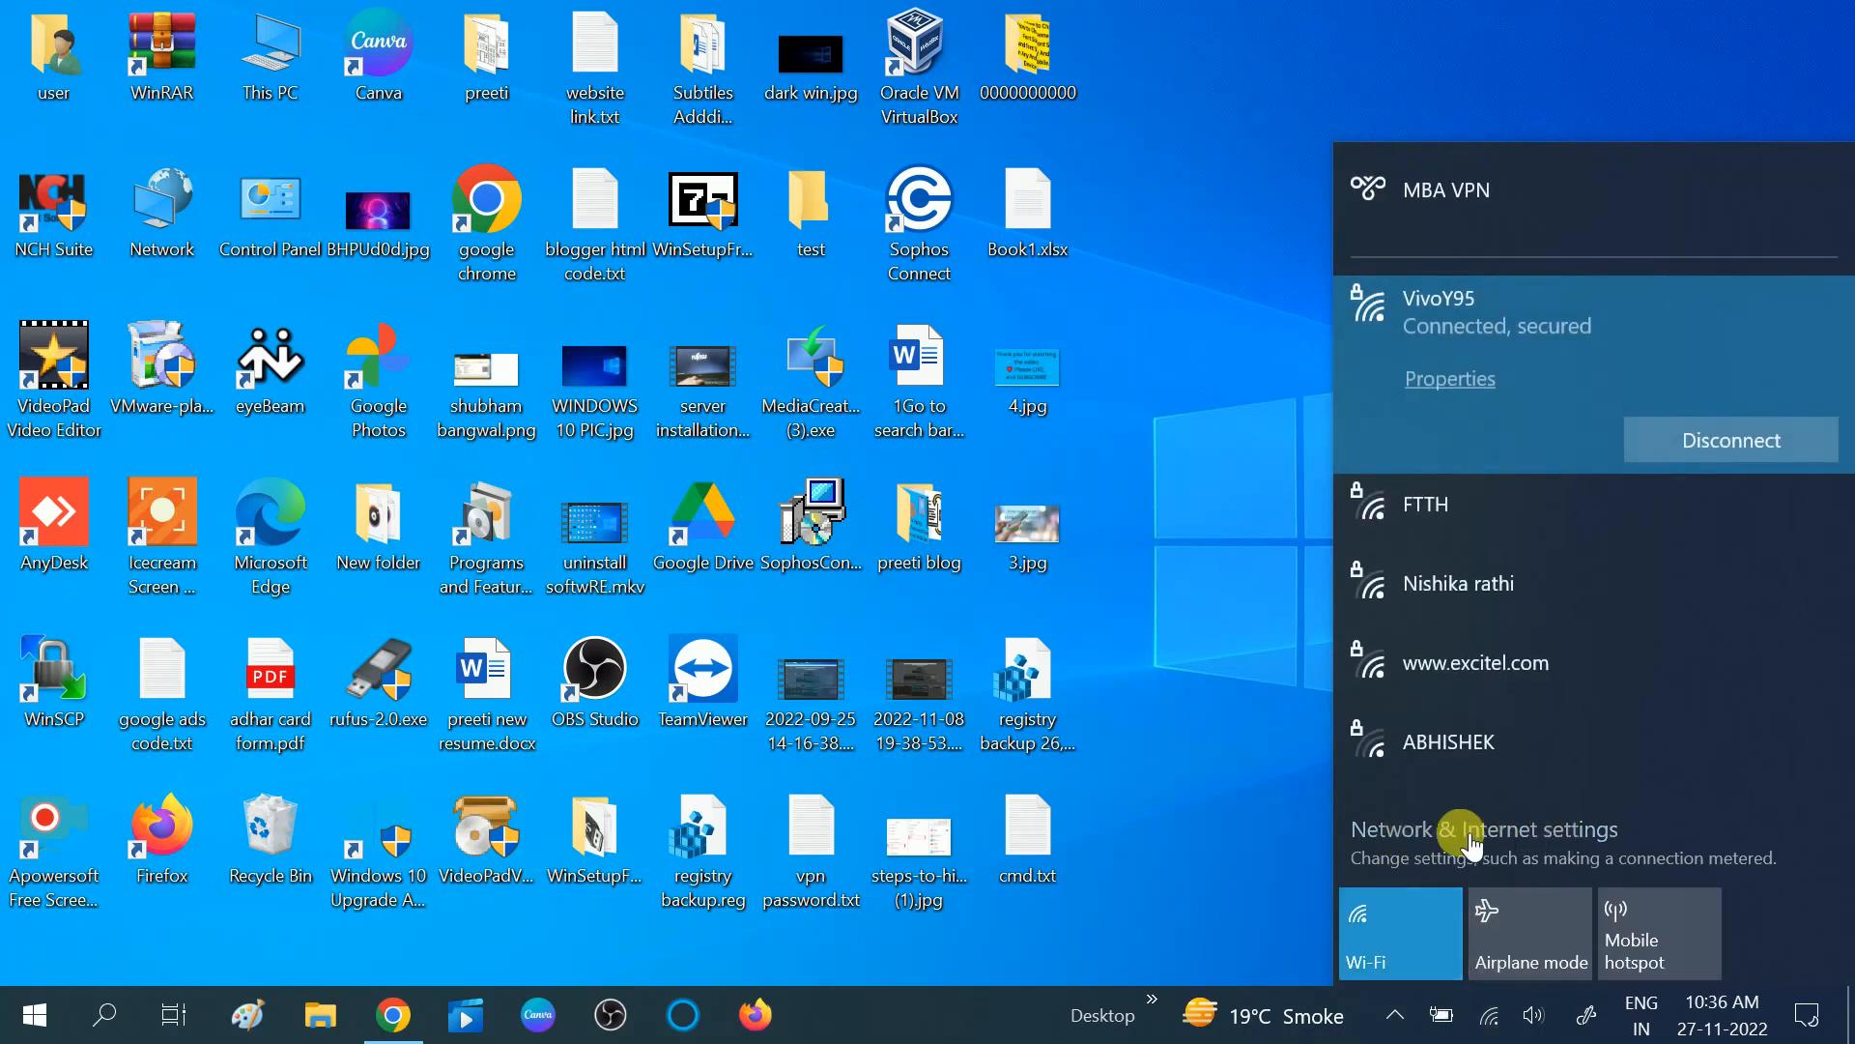
click(1544, 833)
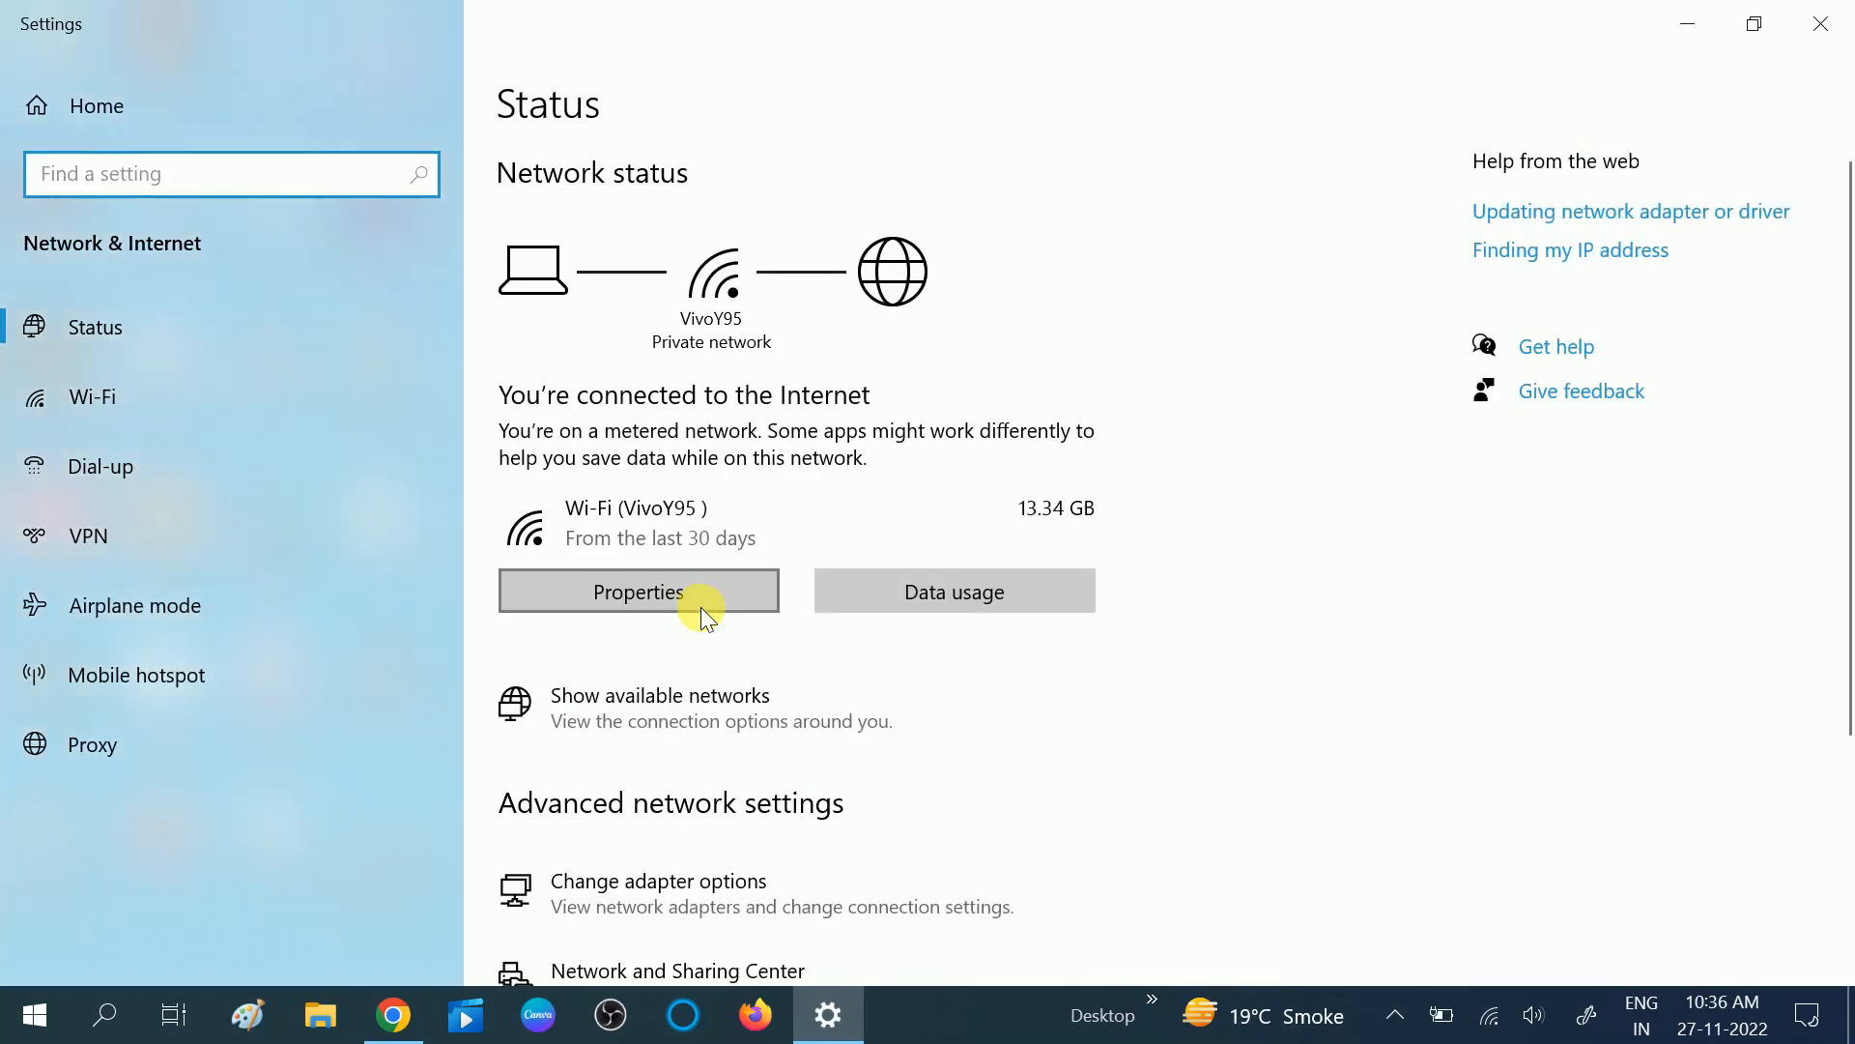
scroll(699, 607, down, 3)
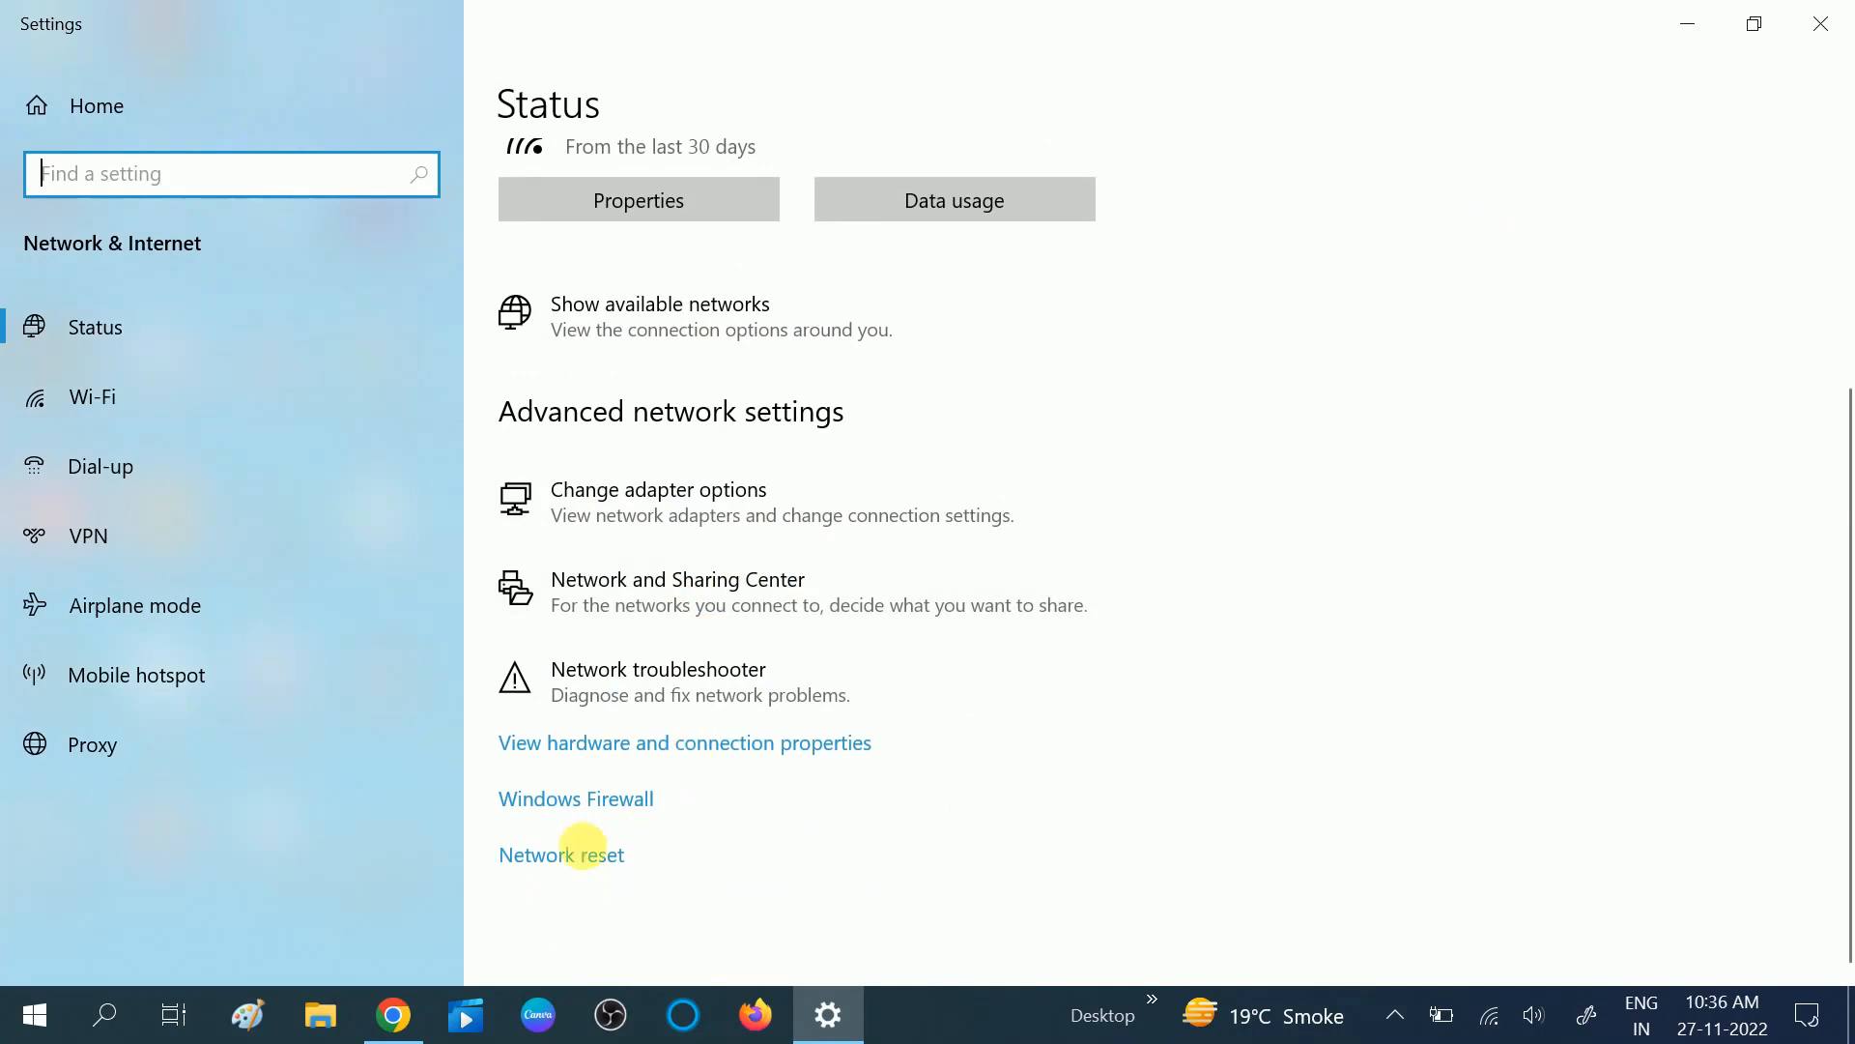
click(569, 861)
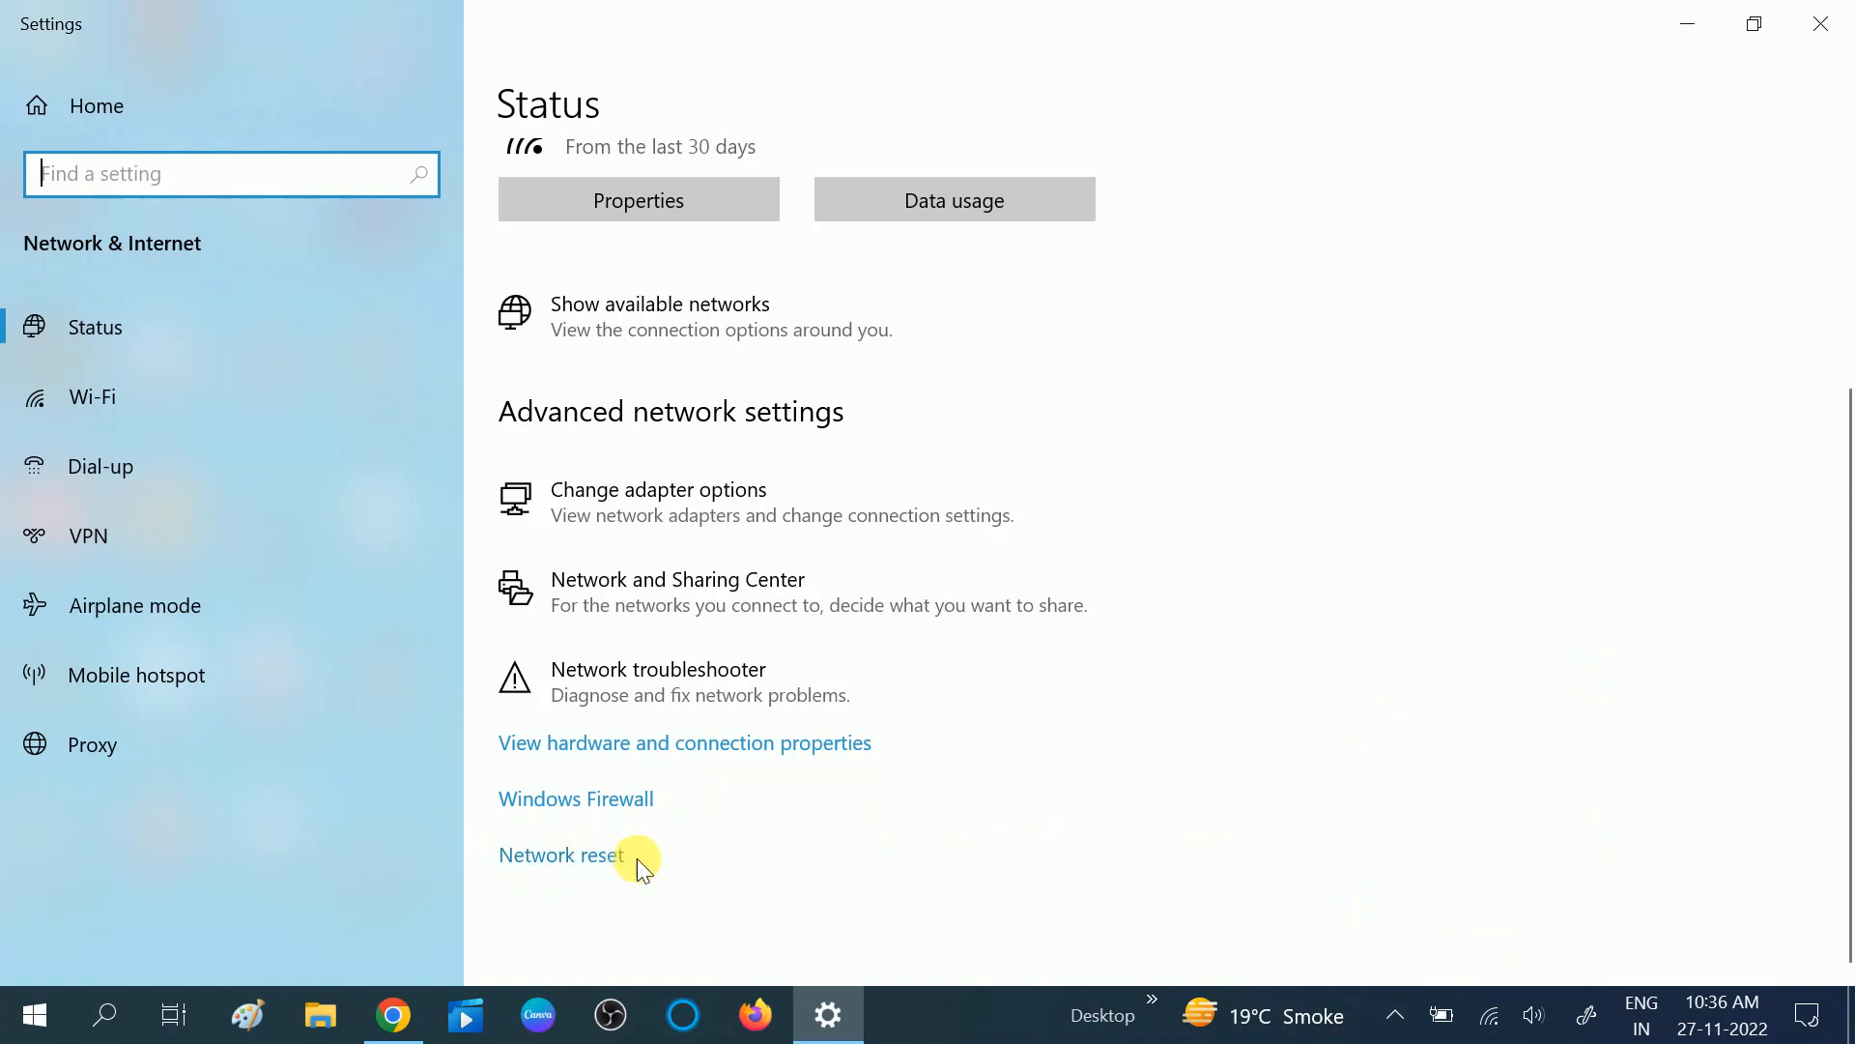
click(557, 867)
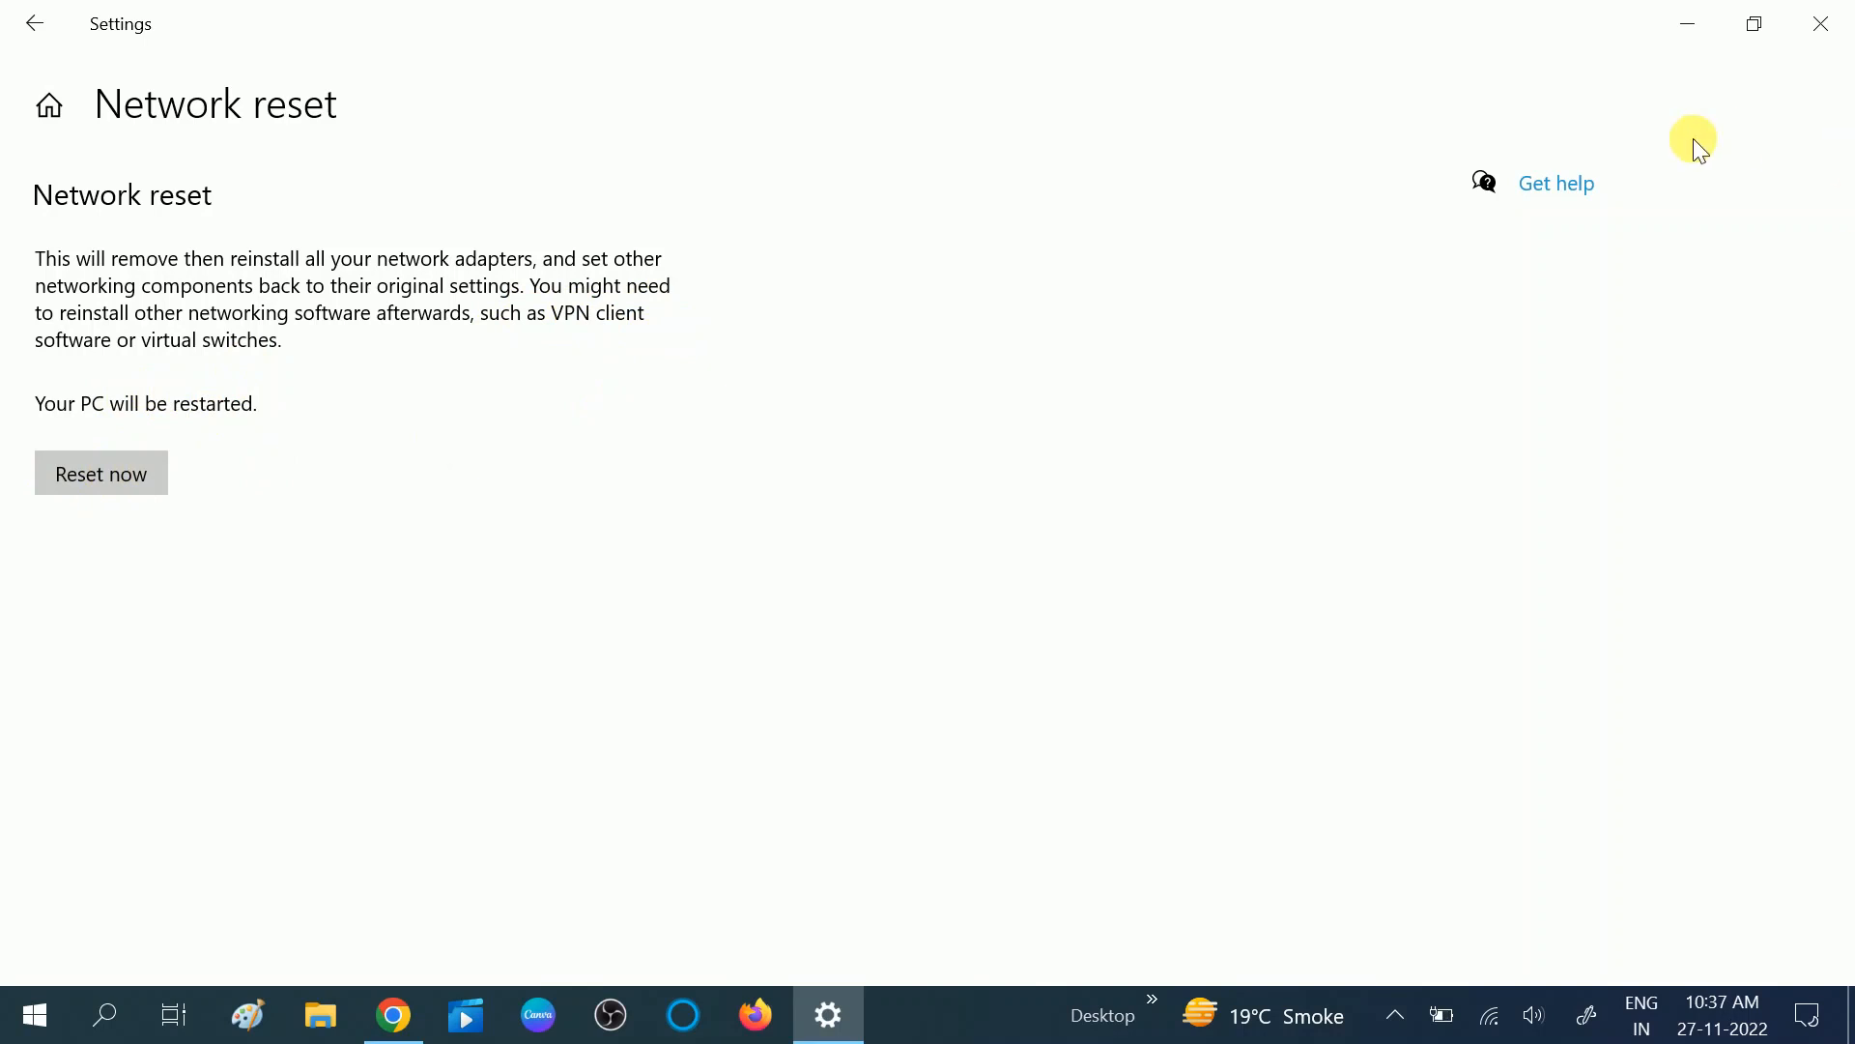
click(1833, 29)
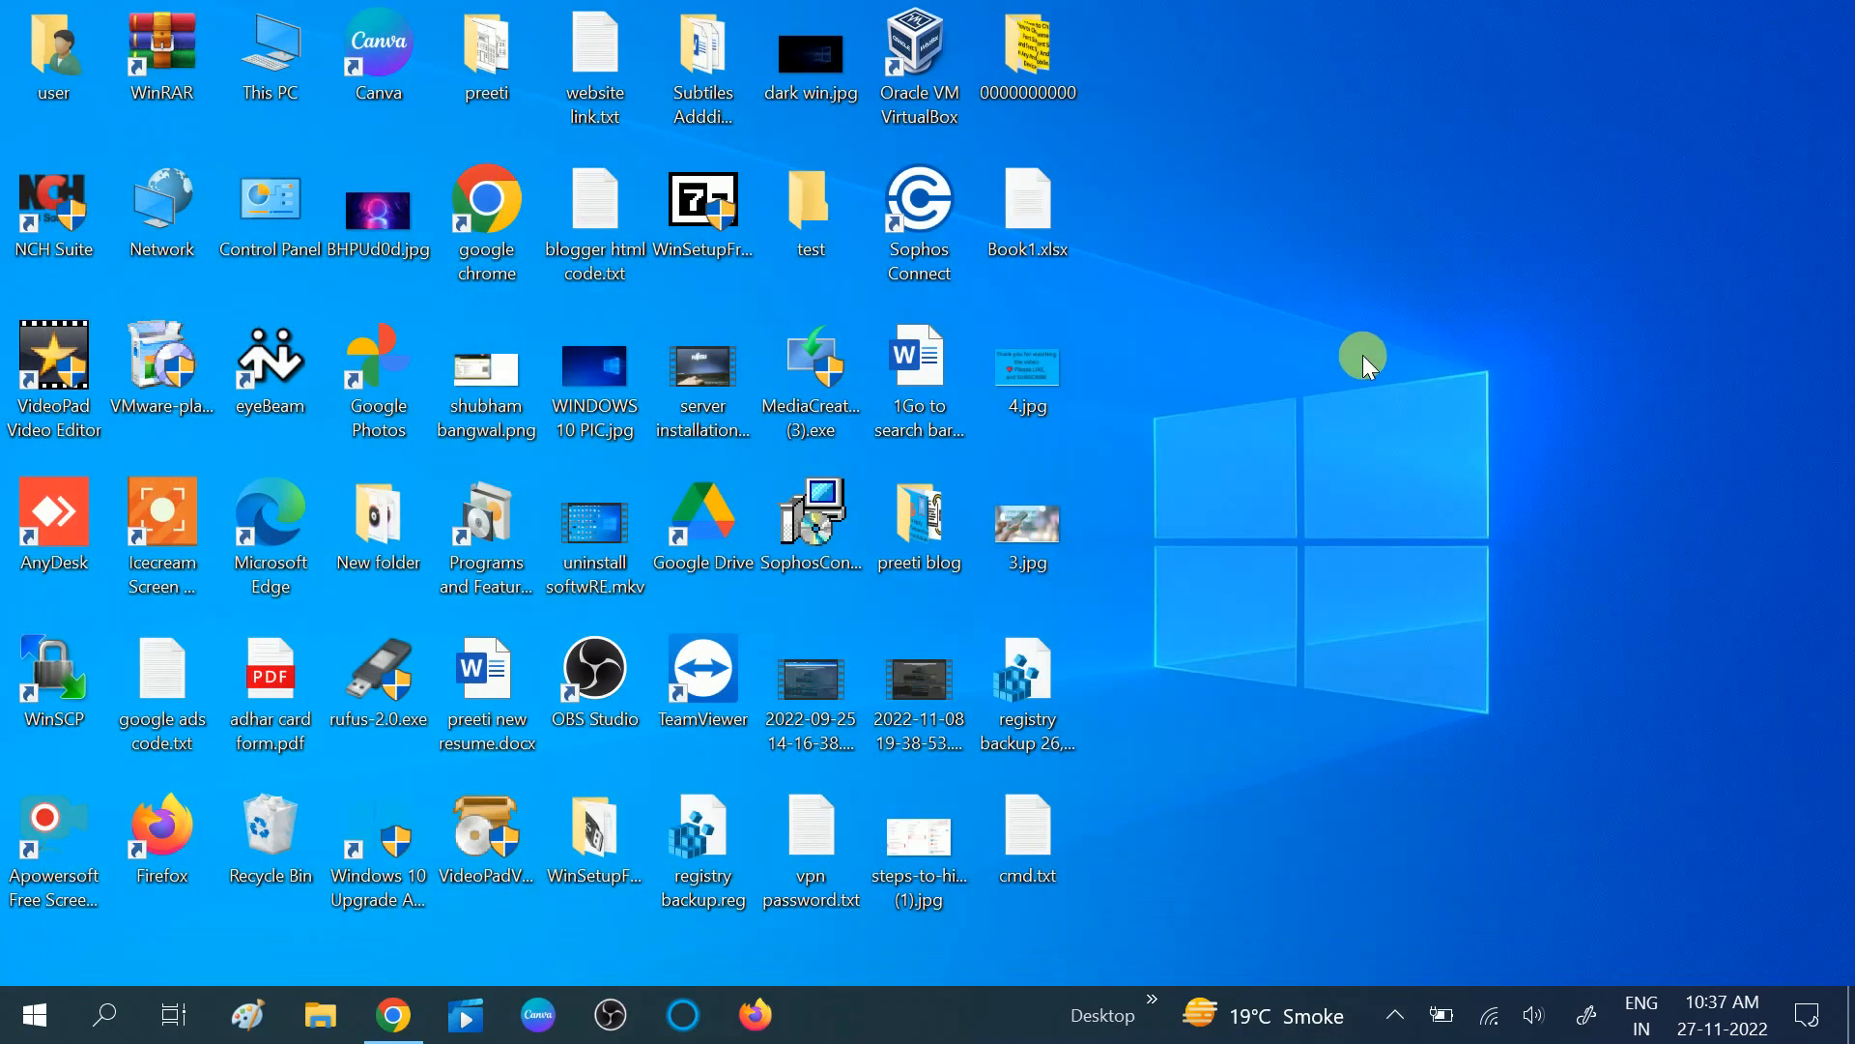